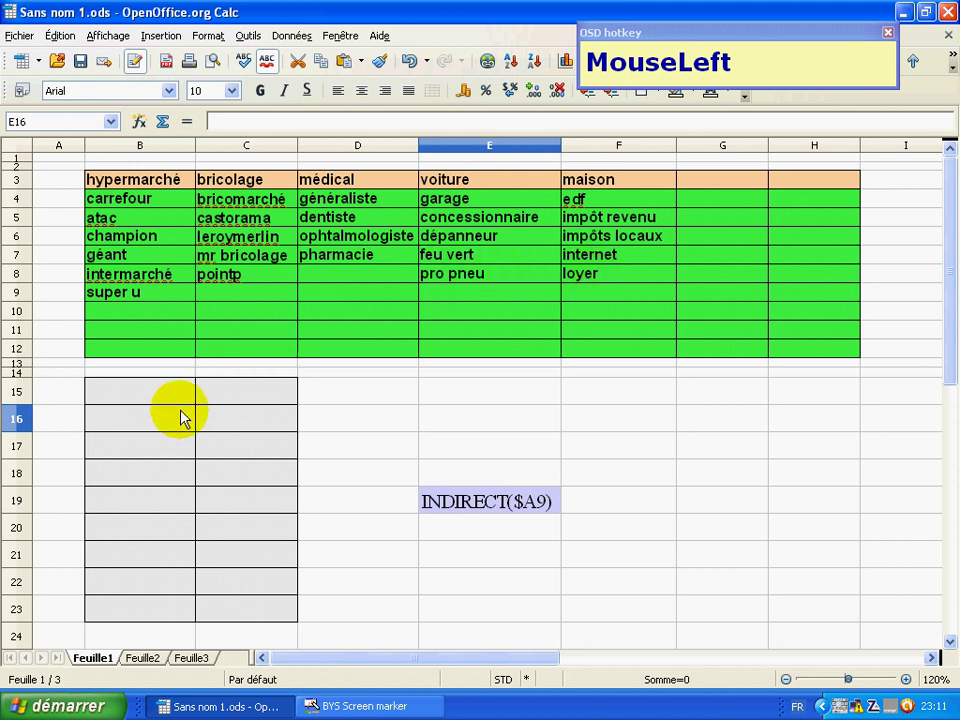
Open the data validity settings for cell B15 and allow a cell range (Plage de cellules)
left_click(150, 390)
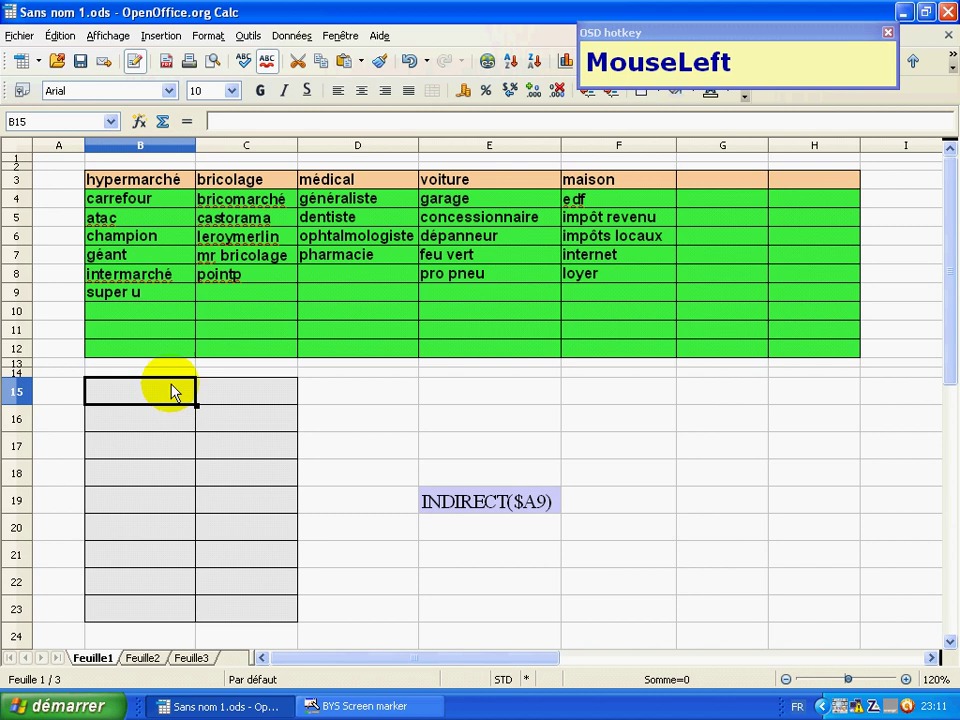
left_click(300, 36)
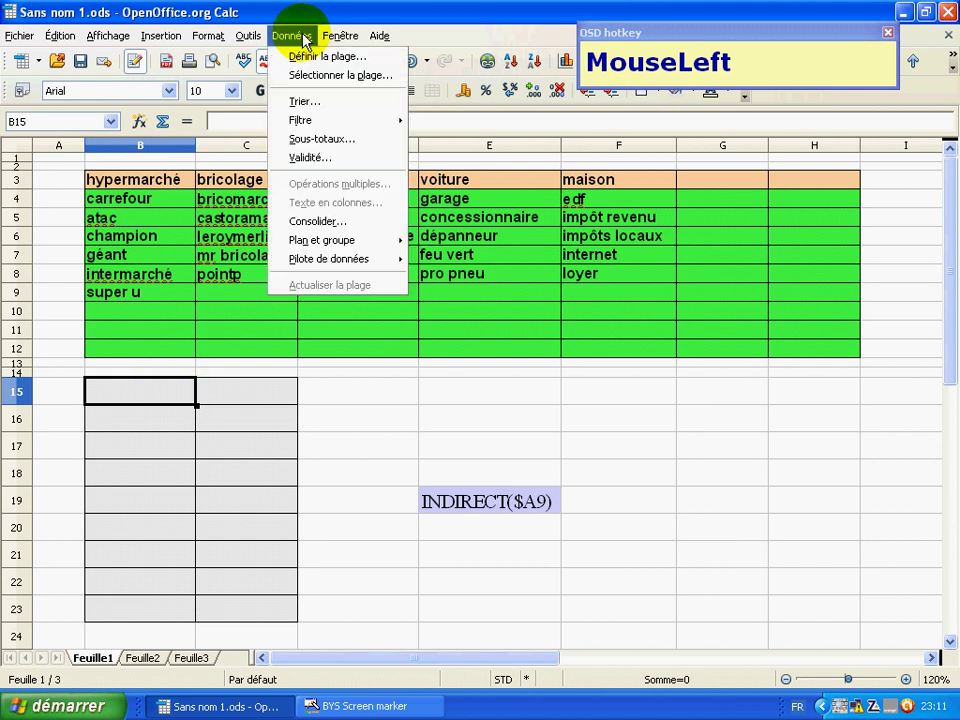
left_click(307, 158)
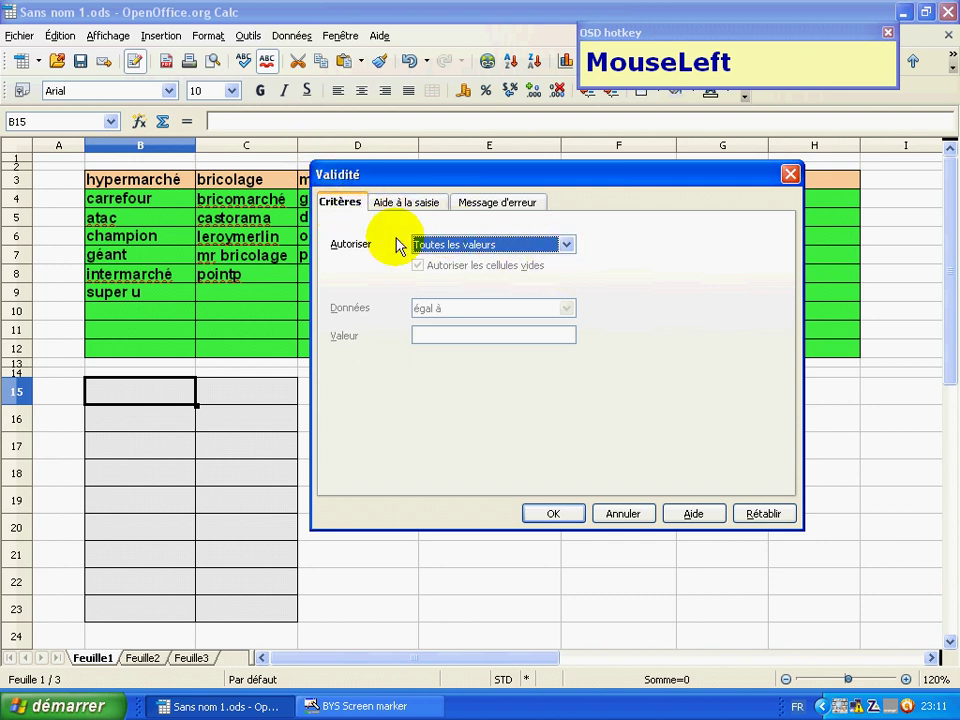
left_click(575, 253)
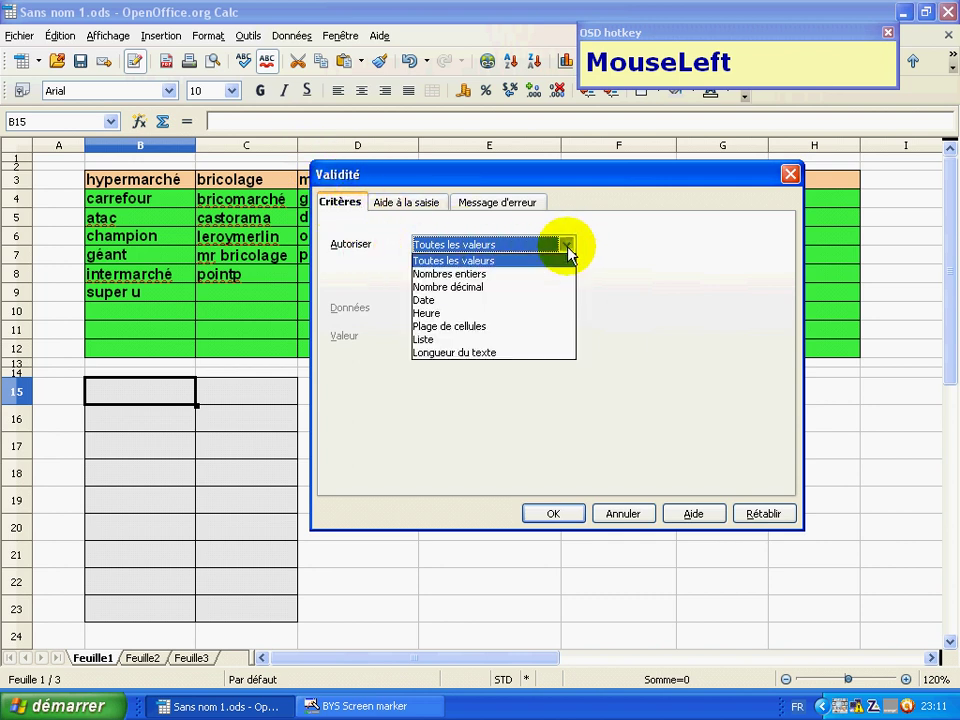
left_click(488, 329)
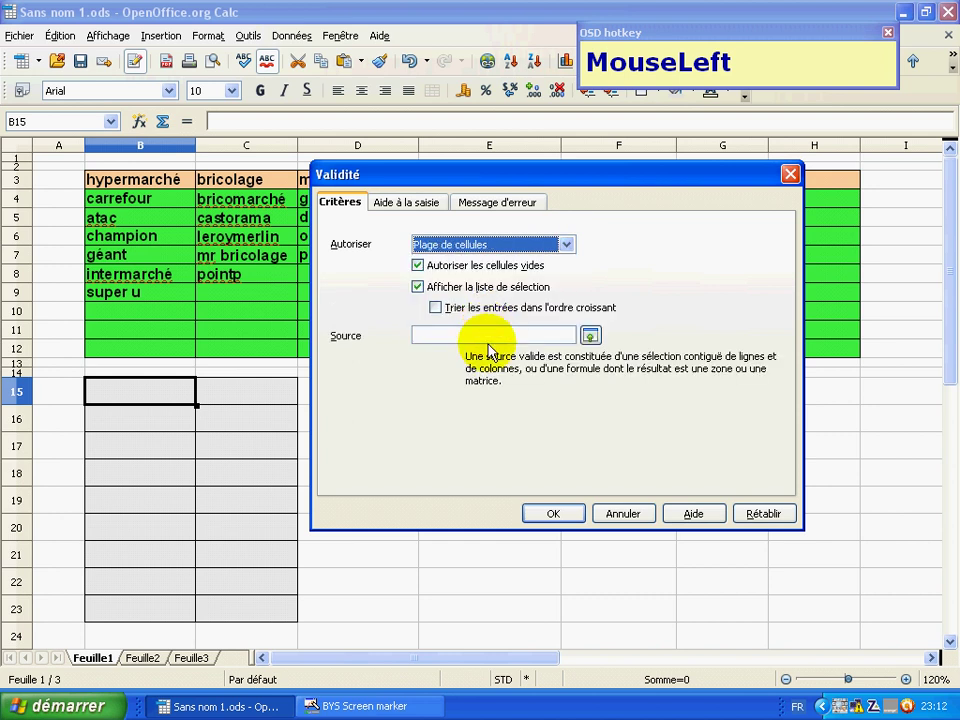
Set the validity source to the header cells $Feuille1.$B$3:$H$3 and apply it to B15
left_click(590, 337)
left_click_drag(495, 178, 495, 244)
left_click(107, 183)
left_click_drag(107, 183, 804, 186)
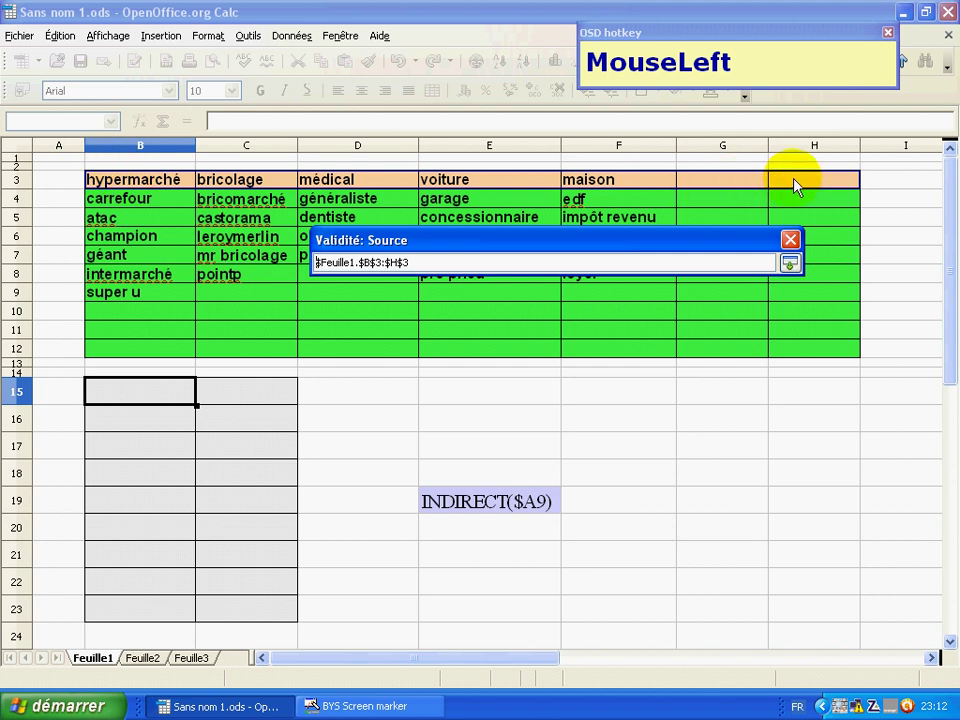
left_click(790, 263)
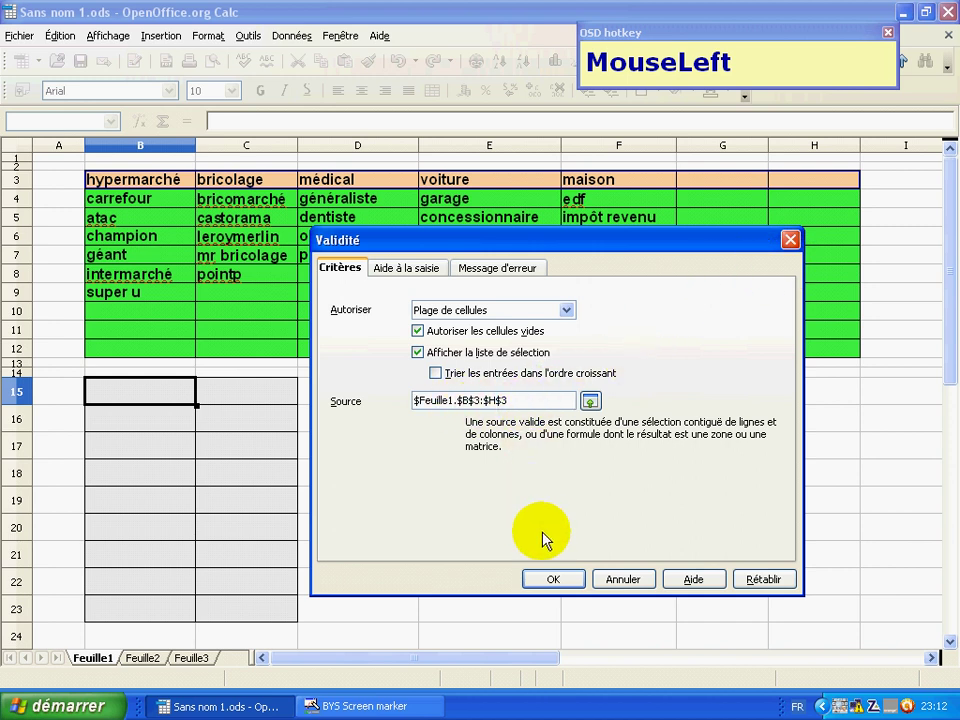
left_click(553, 580)
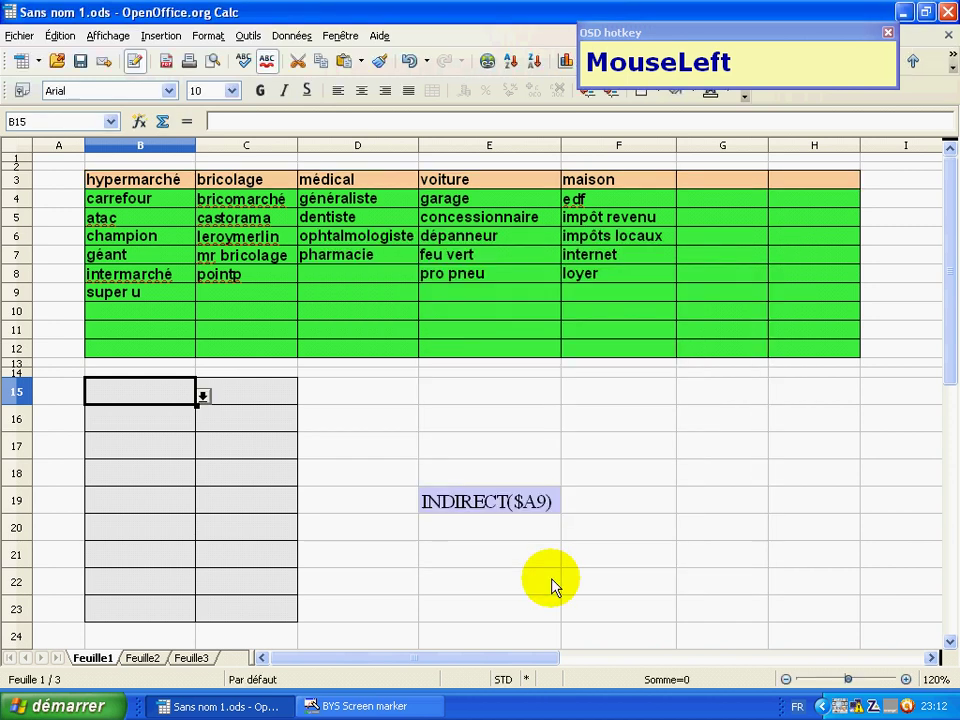
Test B15's selection list by choosing bricolage, followed by voiture, and reopening the list
left_click_drag(203, 396, 107, 438)
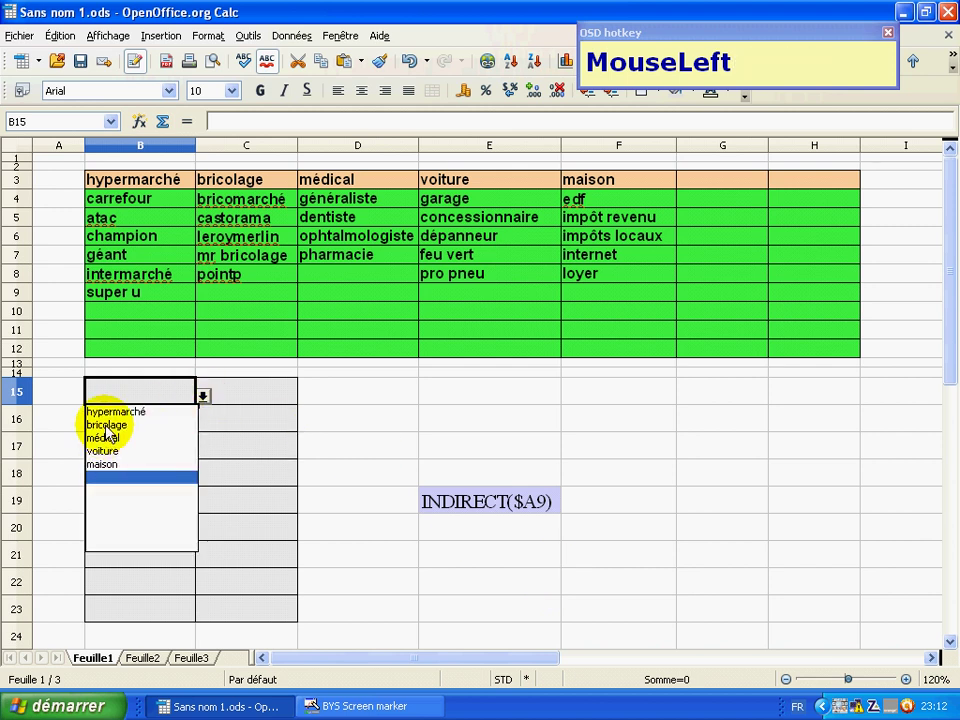
left_click(108, 425)
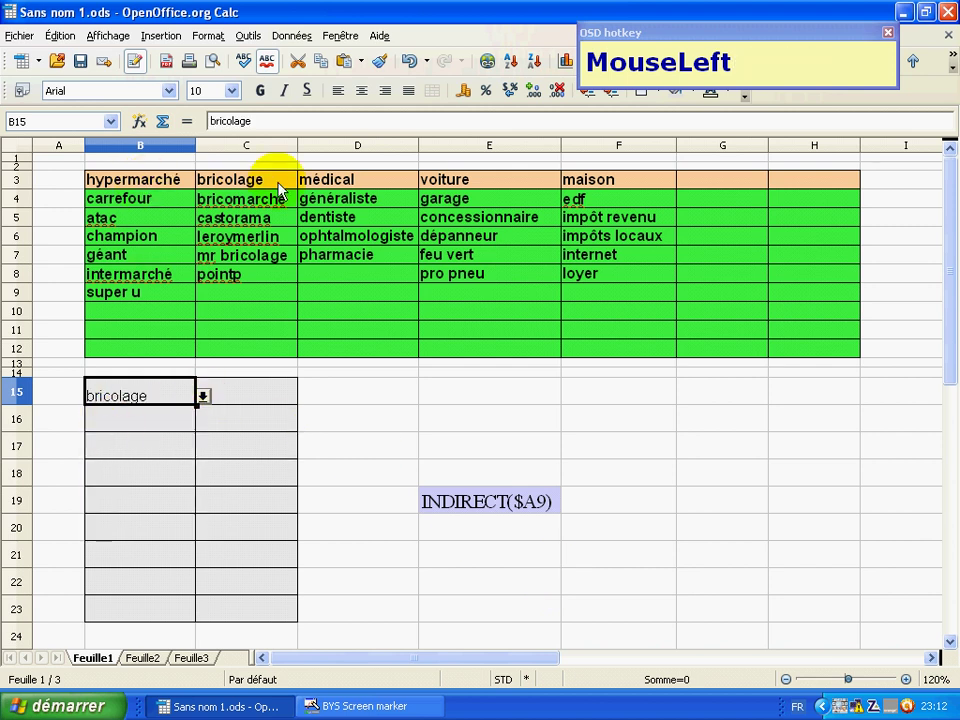
left_click(203, 396)
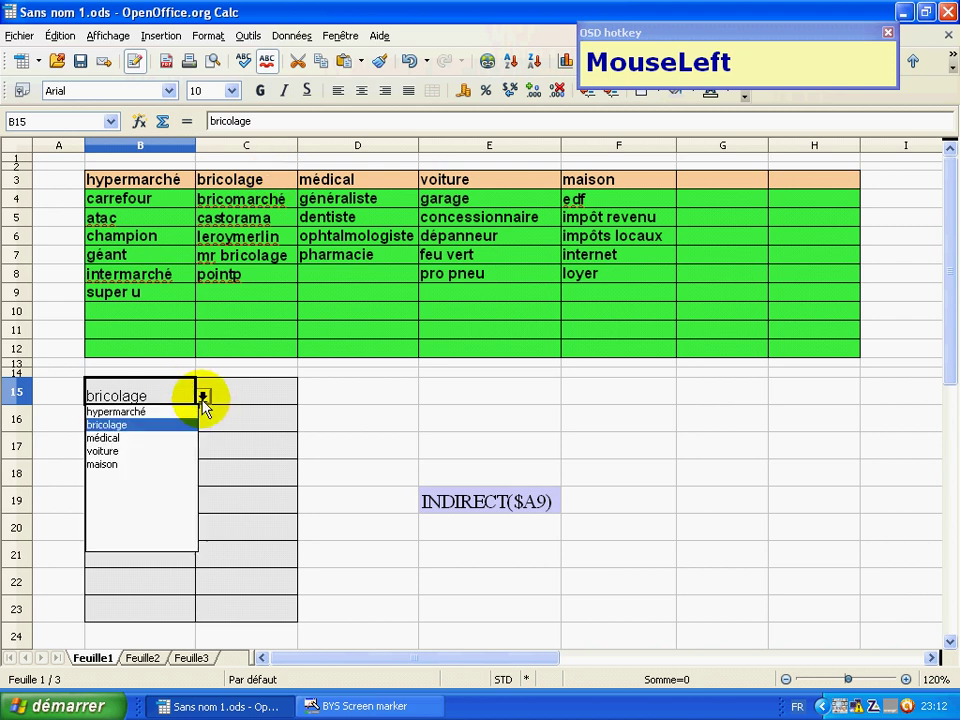
left_click(106, 452)
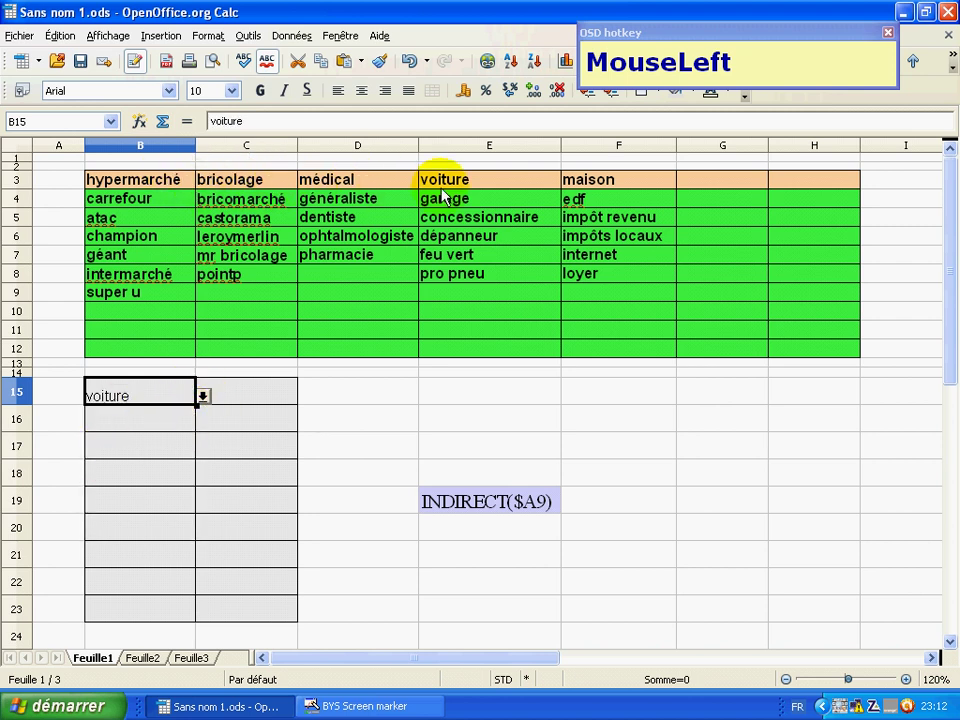
left_click(203, 396)
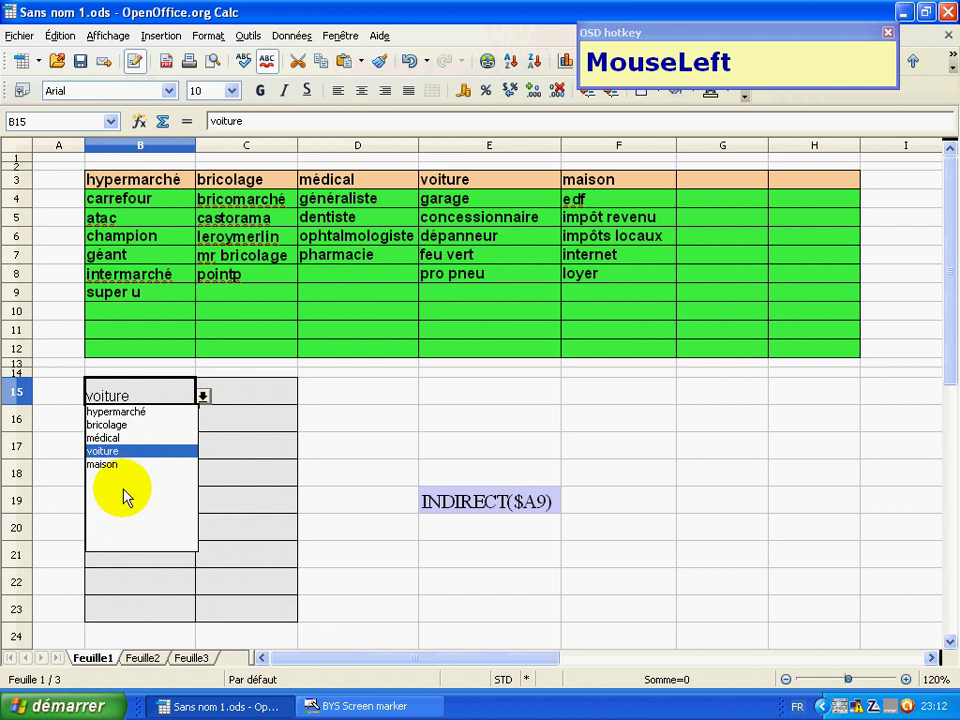
left_click(107, 484)
left_click(203, 396)
left_click(124, 484)
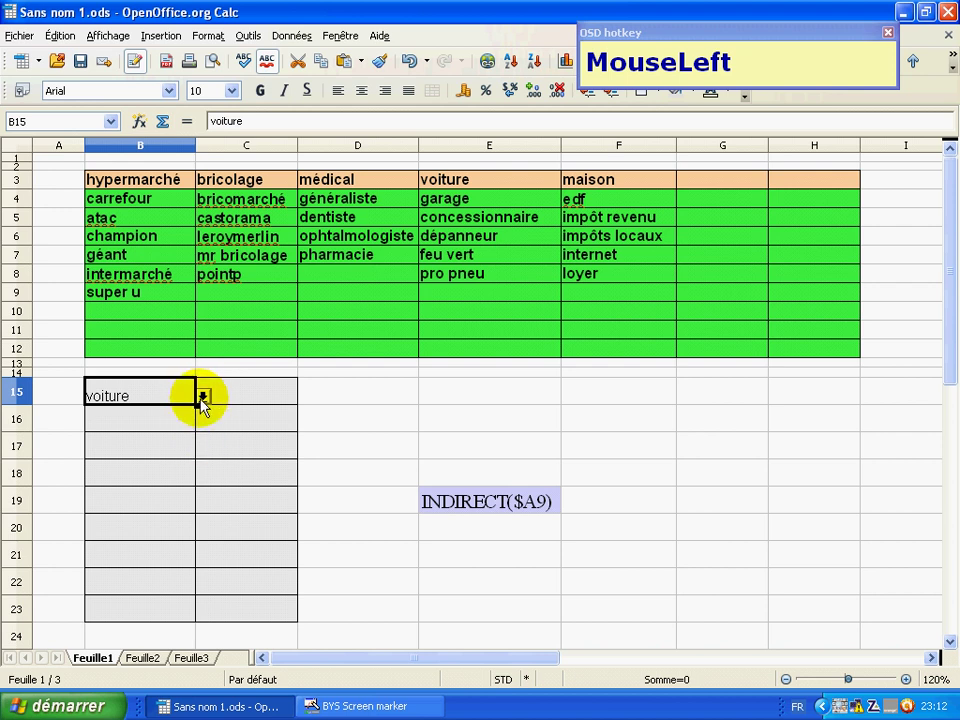
left_click(184, 424)
left_click(178, 510)
left_click(178, 414)
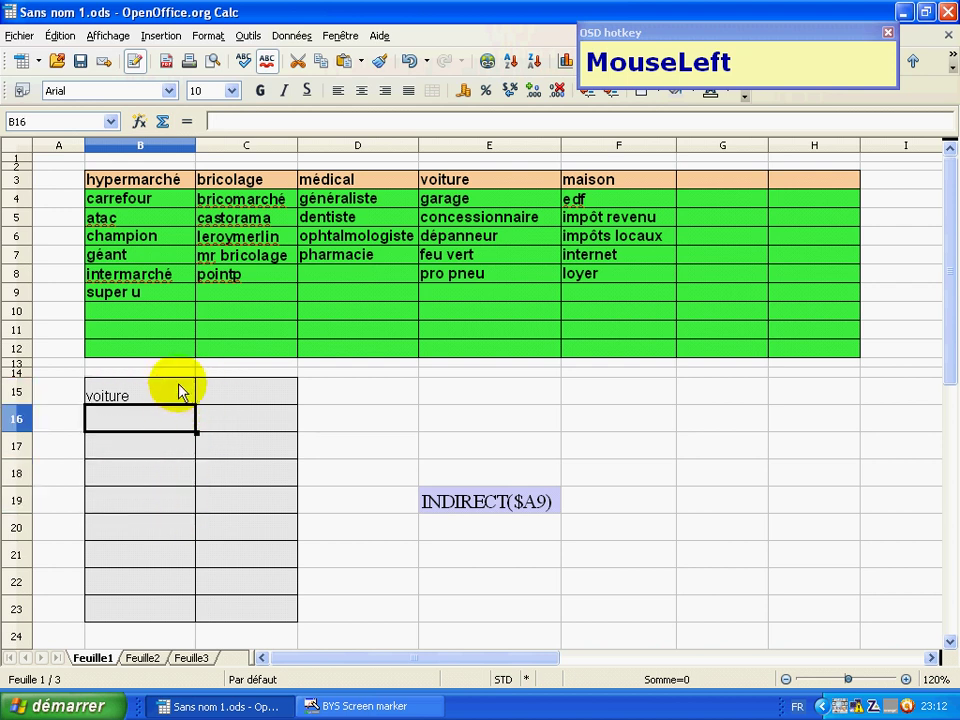
left_click(186, 392)
Switch to BYS Screen marker, draw a red arrow pointing at B15's list arrow, and clear the drawing
left_click(320, 707)
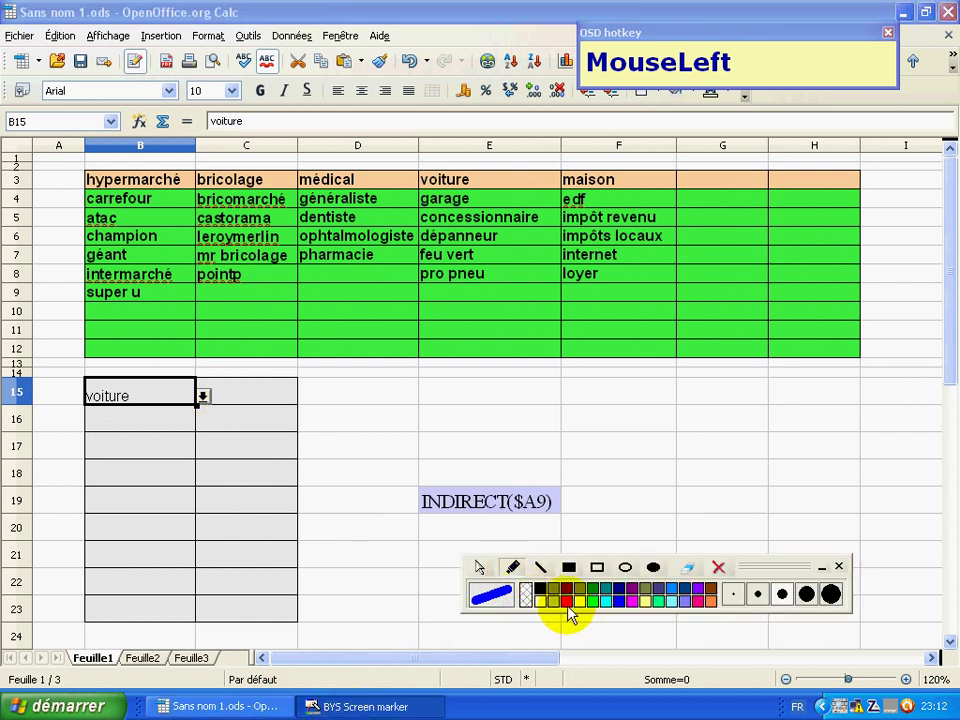
left_click(566, 601)
mouse_move(243, 398)
left_mouse_down()
mouse_move(296, 394)
mouse_move(249, 399)
mouse_move(231, 390)
mouse_move(222, 400)
mouse_move(279, 436)
left_mouse_up()
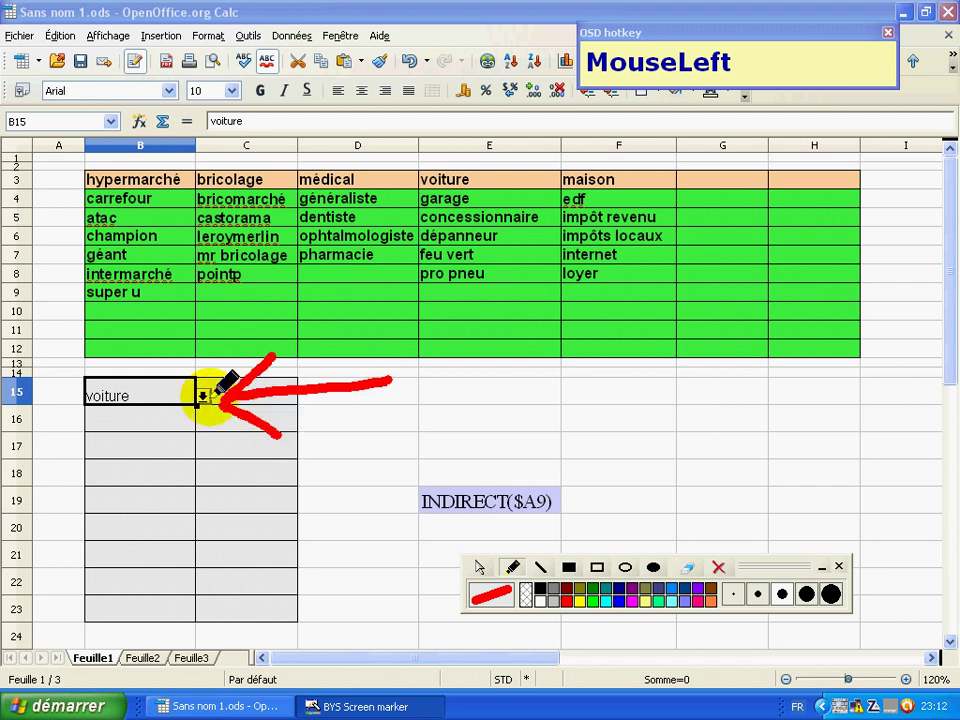
right_click(212, 402)
mouse_move(204, 400)
left_mouse_down()
mouse_move(135, 435)
mouse_move(221, 414)
mouse_move(208, 422)
left_mouse_up()
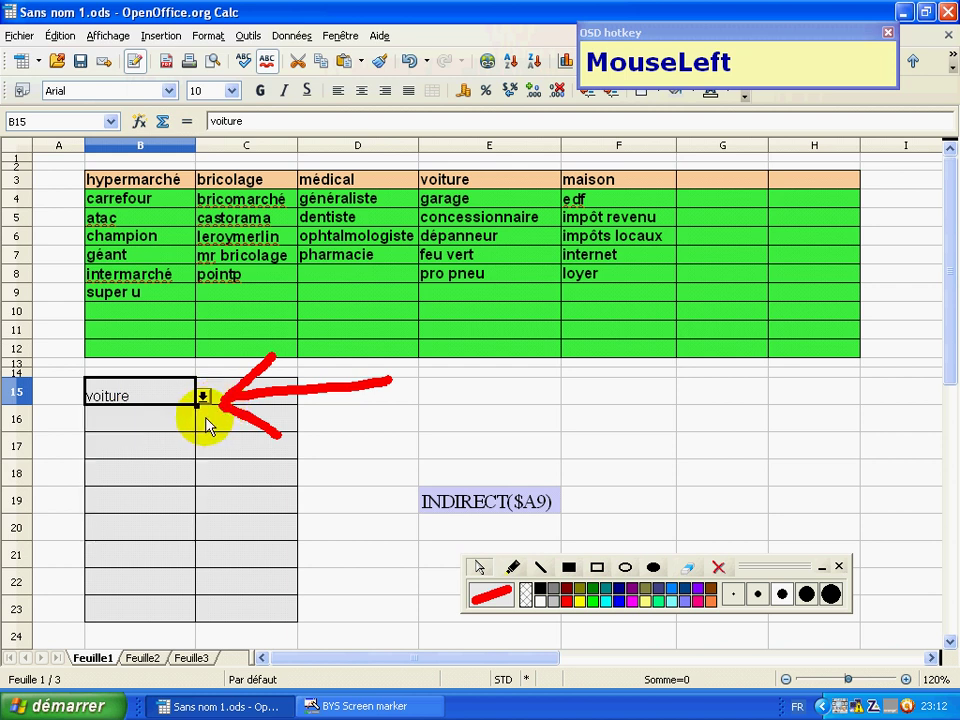
left_click(161, 429)
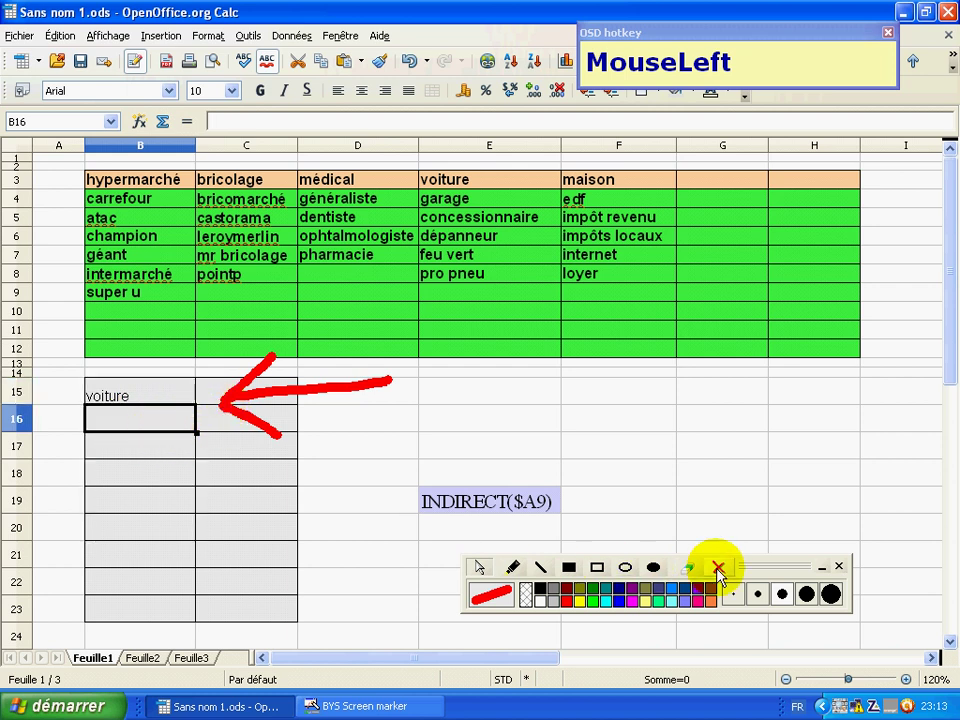
left_click(718, 567)
Fill the voiture entry from B15 down to B23
left_click(180, 446)
left_click(170, 393)
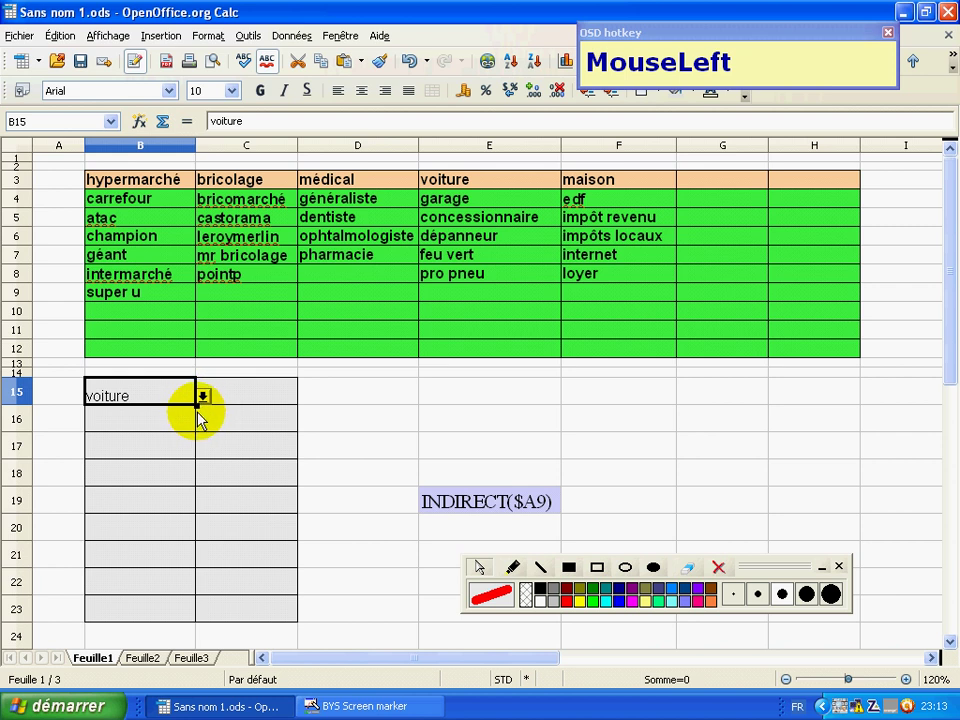
left_click_drag(196, 404, 190, 621)
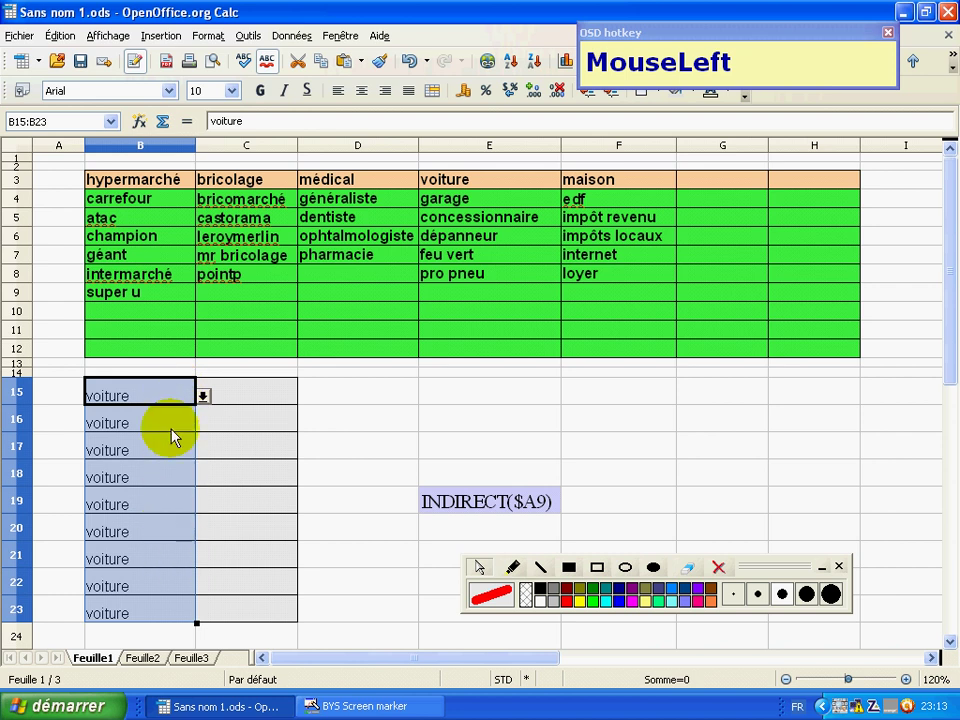
left_click(203, 396)
left_click(242, 427)
left_click(242, 427)
left_click(192, 402)
Undo the fill down to B23 and both list choices made in B15
left_click(409, 61)
left_click(409, 61)
left_click(410, 62)
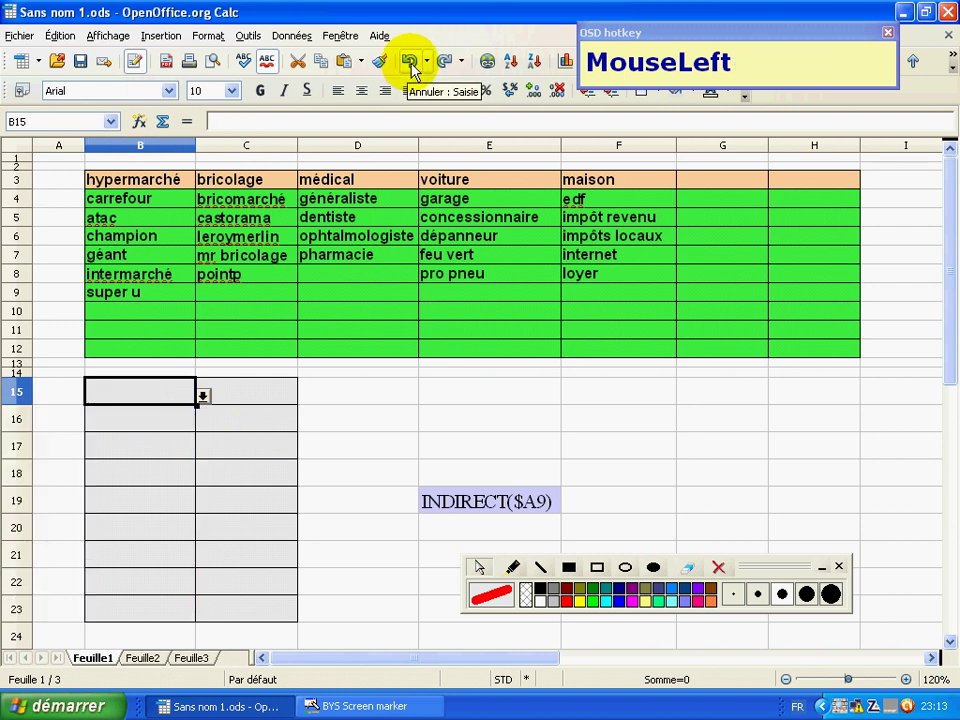
Copy the empty B15 with its selection list down to B23 and choose voiture in B21
left_click_drag(197, 402, 197, 616)
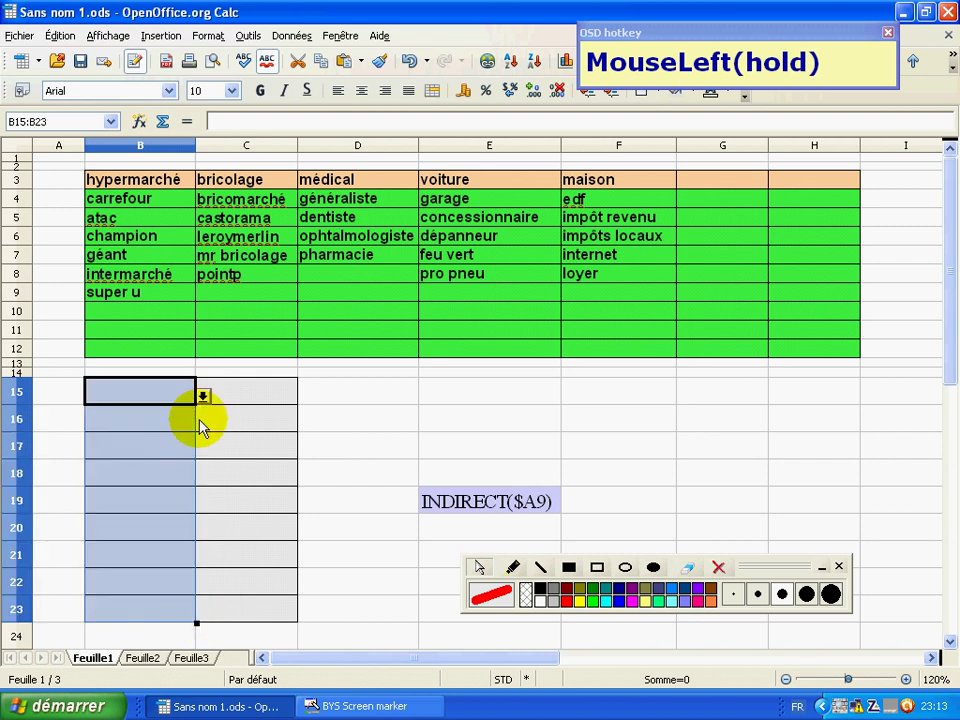
left_click(124, 556)
left_click(202, 560)
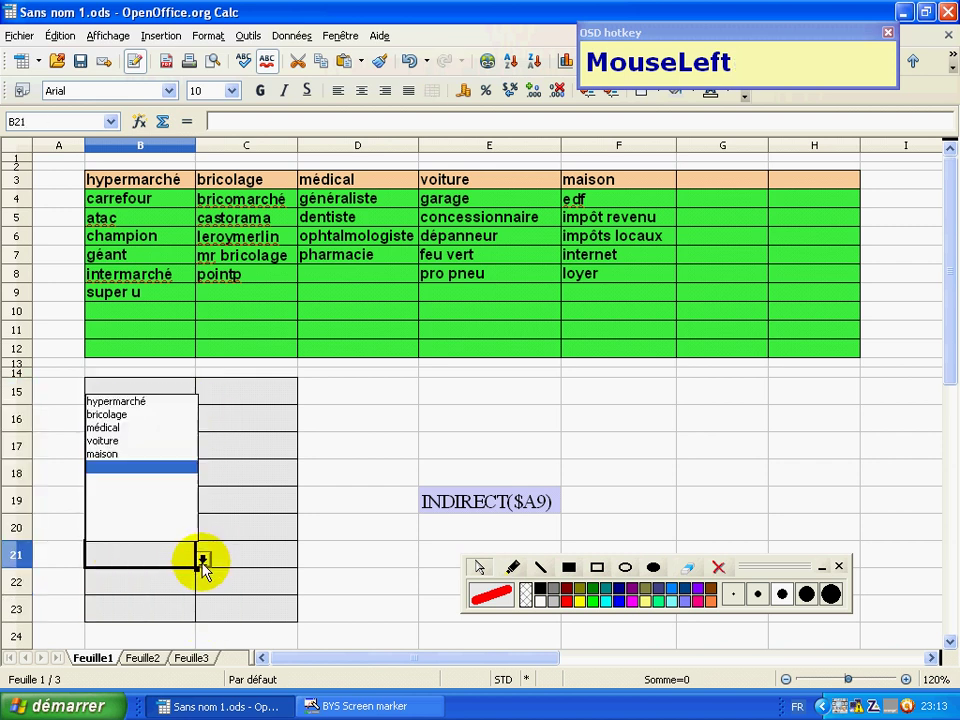
left_click(107, 440)
Choose hypermarché from the selection list in cell B15
left_click(158, 396)
left_click(203, 397)
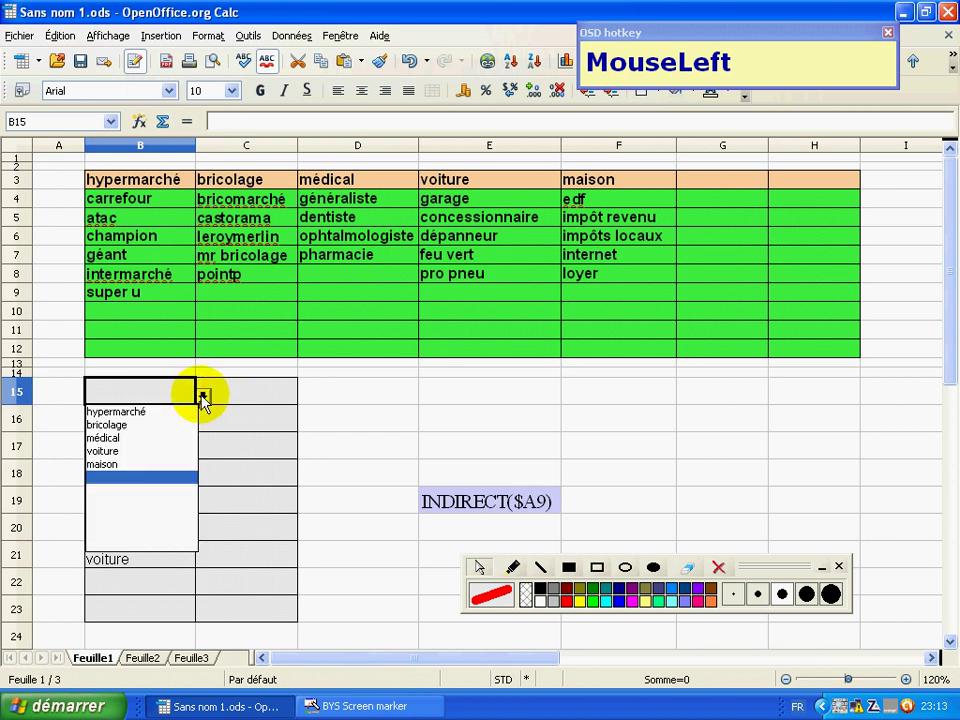
left_click(122, 413)
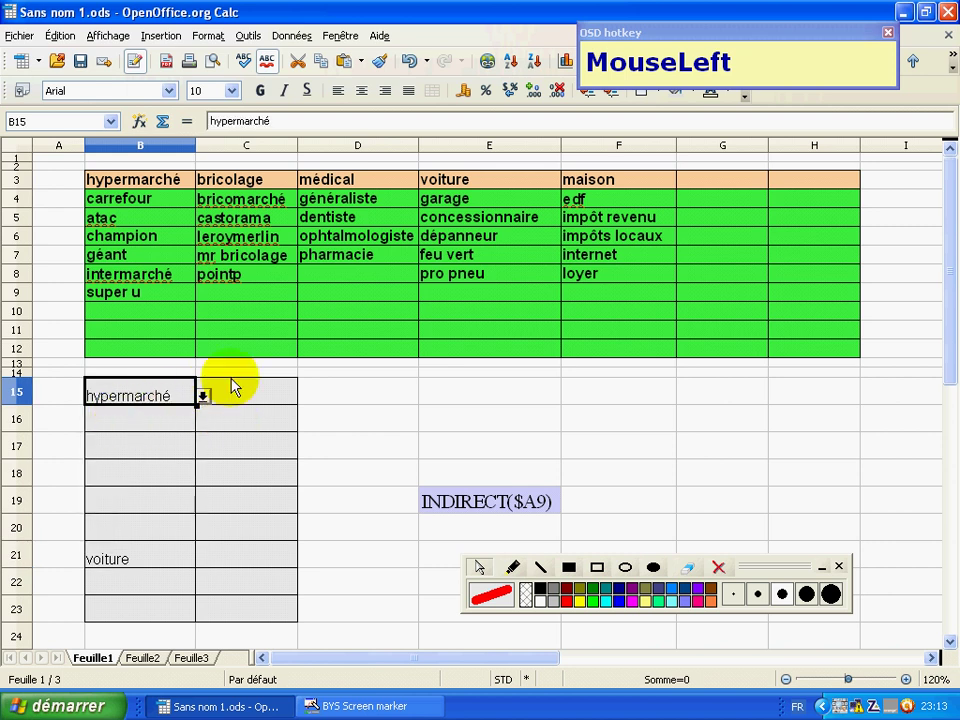
left_click(246, 392)
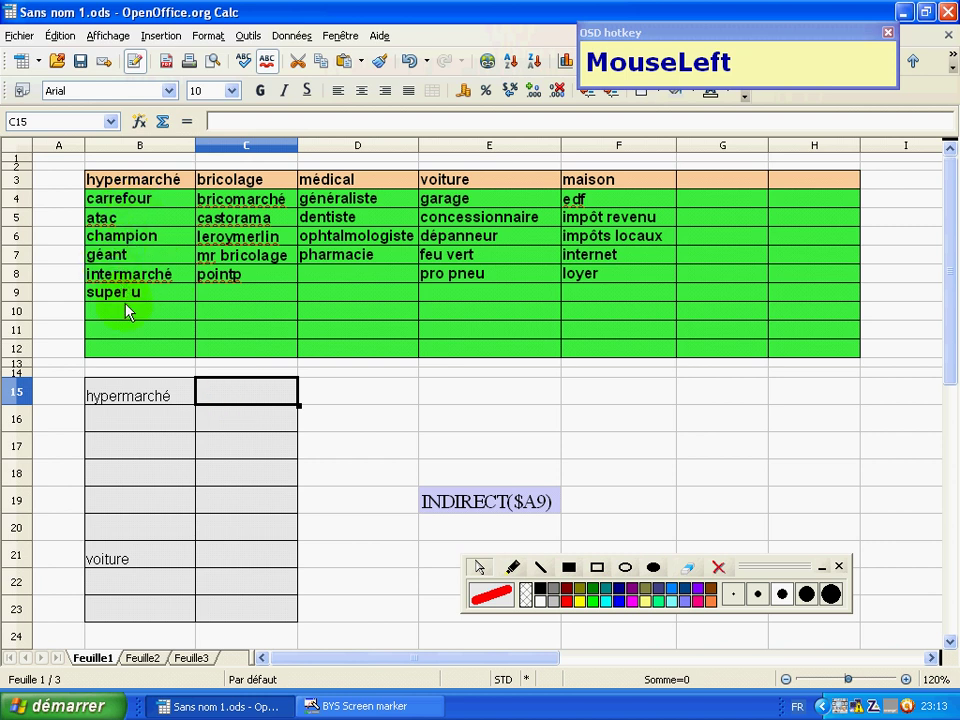
left_click(259, 563)
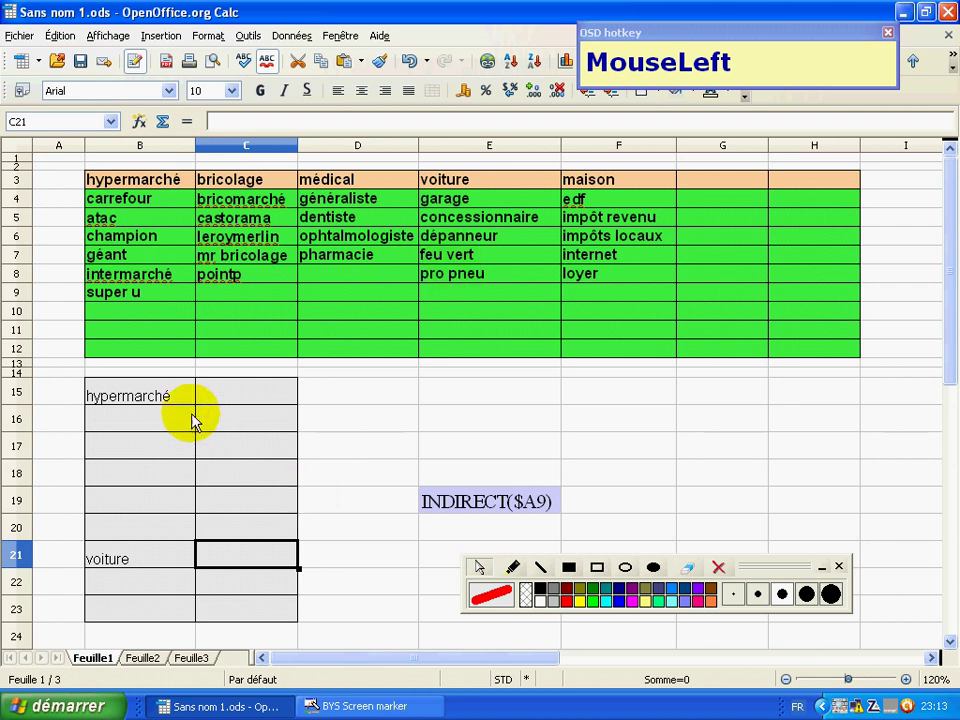
left_click(244, 393)
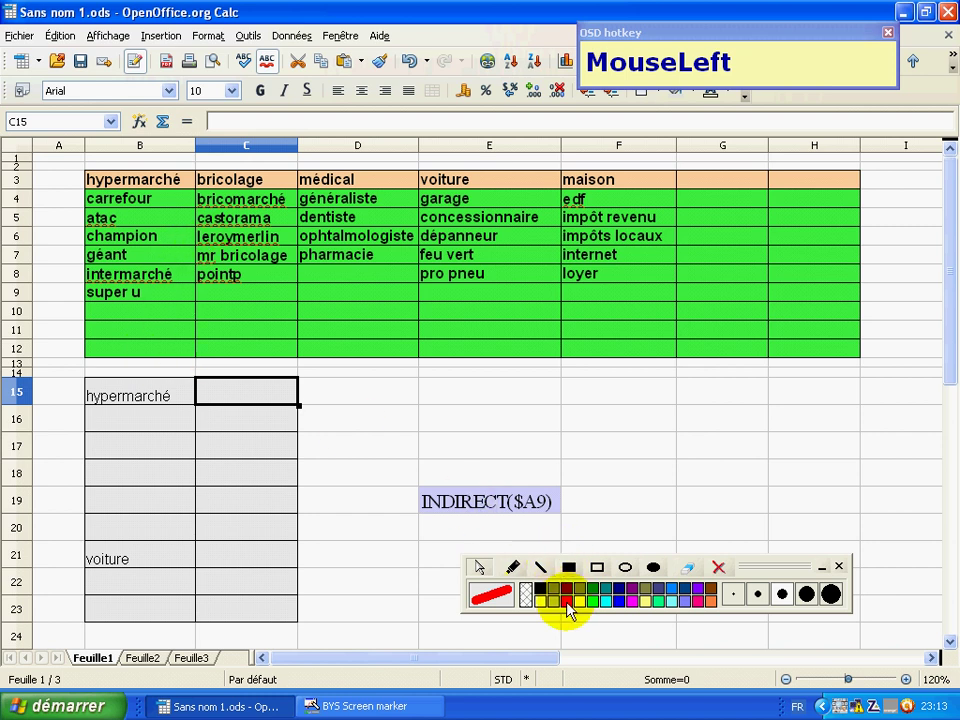
Draw a red freehand arrow pointing at the Name Box with the screen marker's pen
left_click(512, 567)
mouse_move(75, 103)
left_mouse_down()
mouse_move(150, 20)
mouse_move(64, 96)
mouse_move(106, 94)
left_mouse_up()
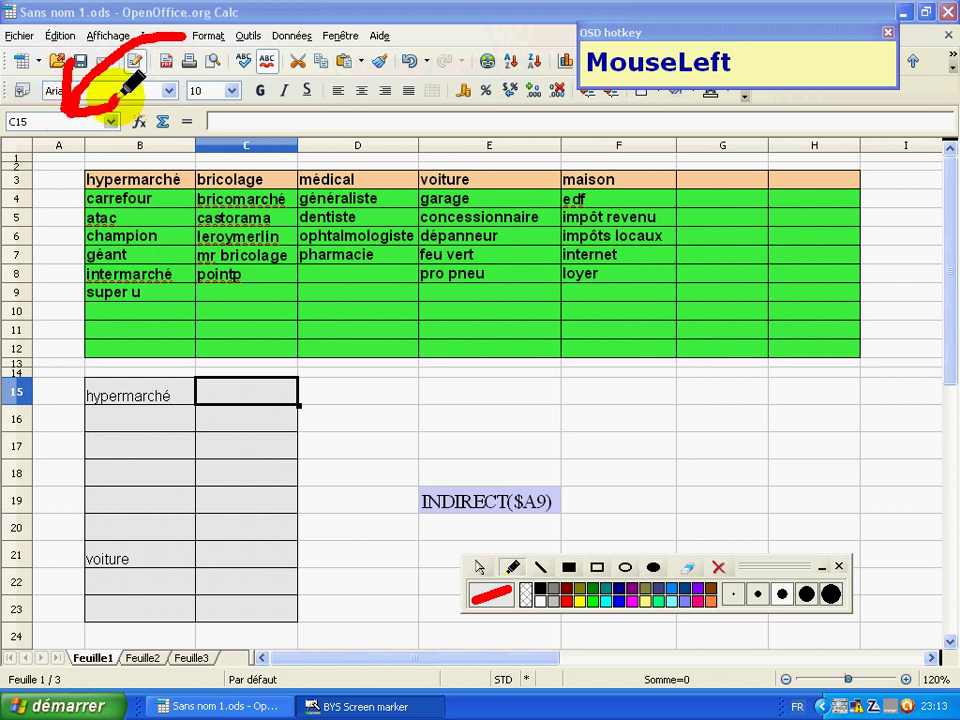
right_click(358, 250)
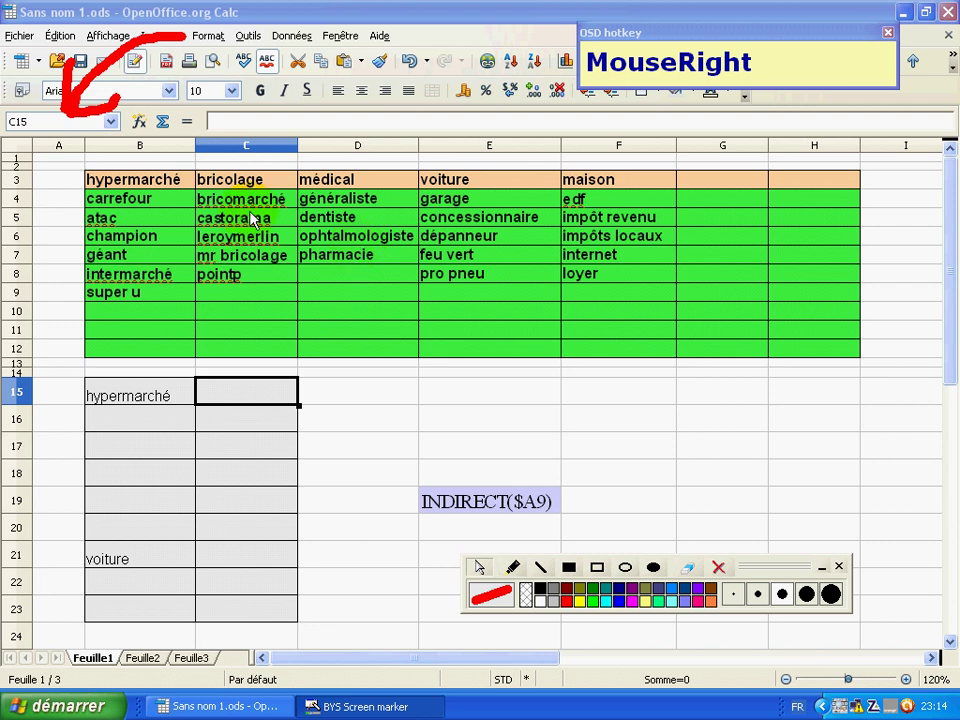
Name the range B4:B12 hypermarché
left_click_drag(128, 357, 119, 207)
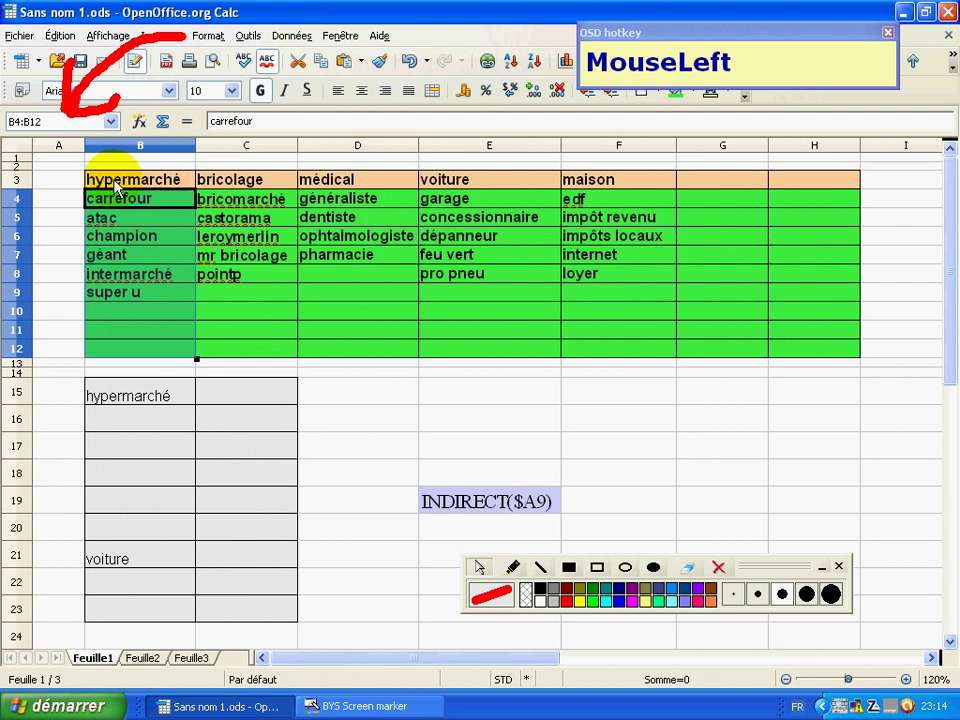
left_click(52, 121)
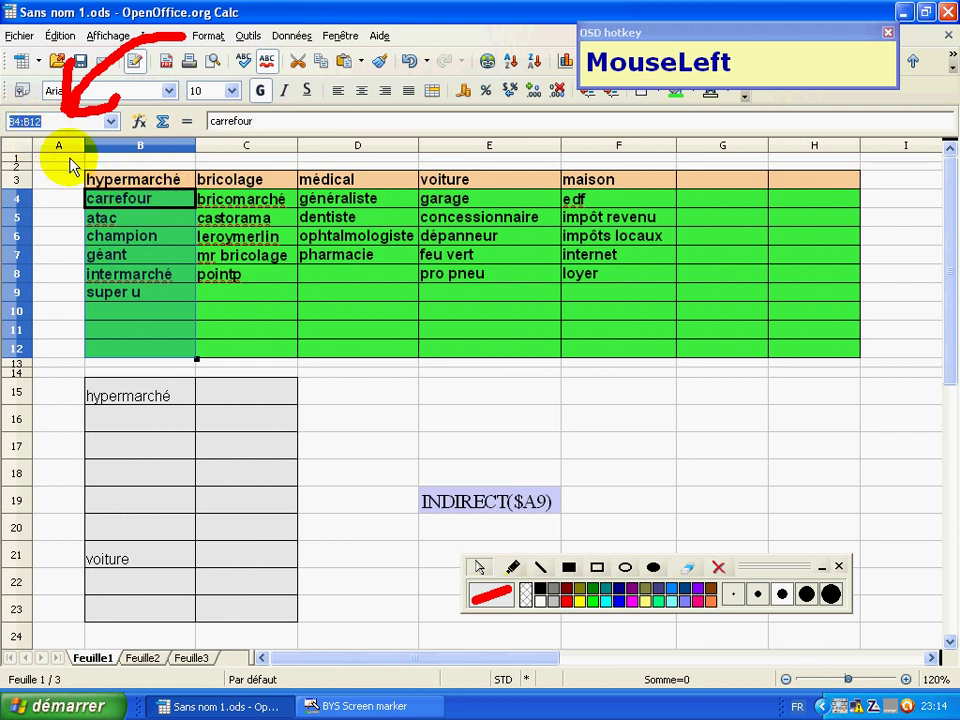
type("hu")
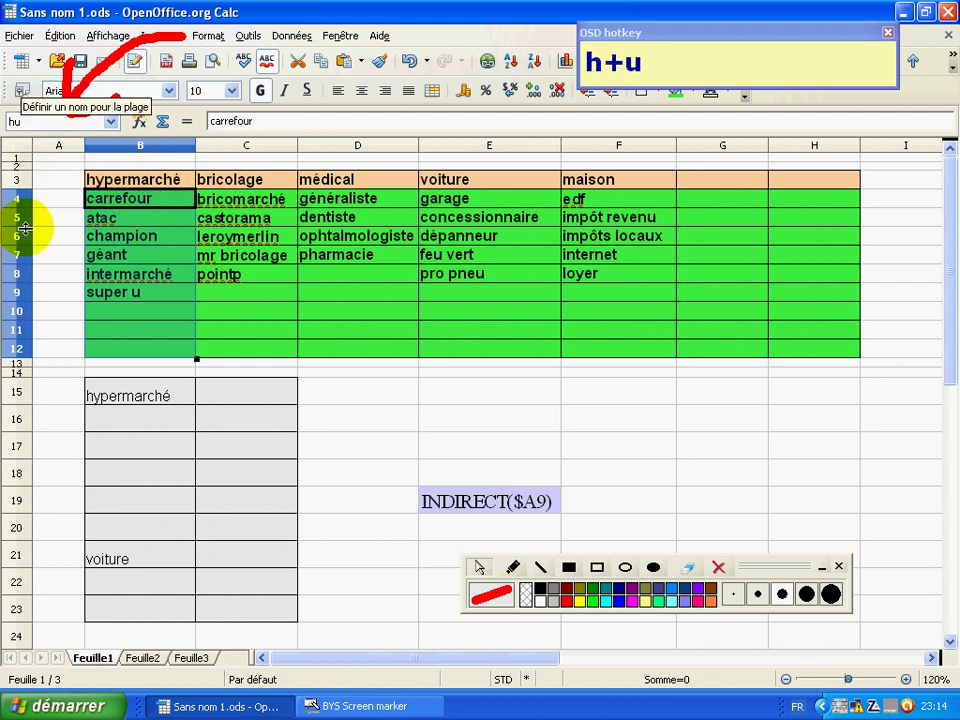
key("BackSpace")
type("ypermarché")
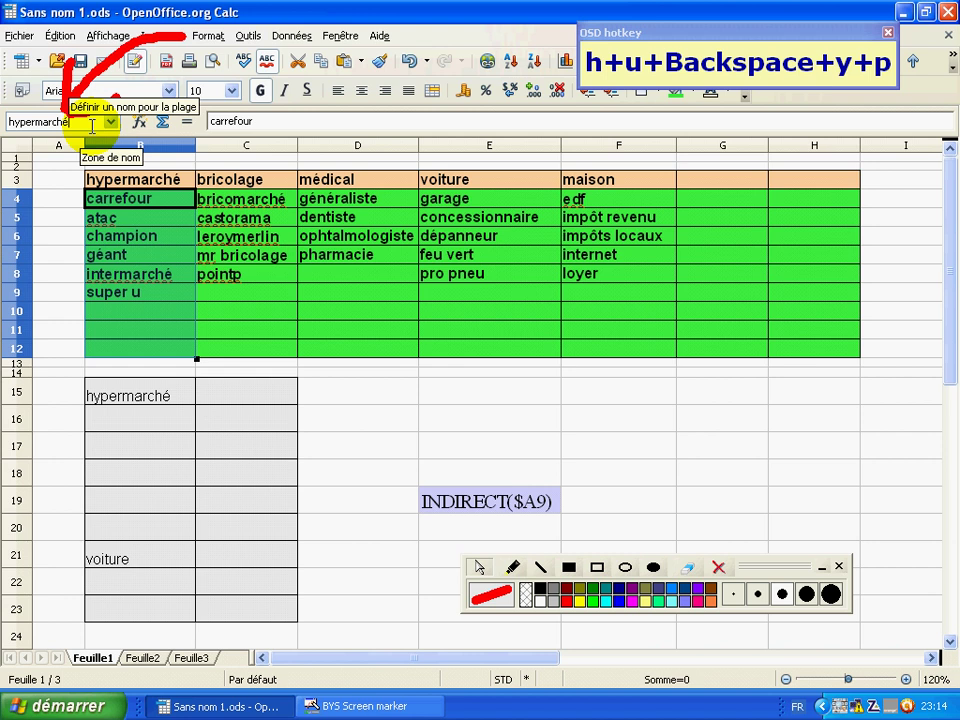
key("Return")
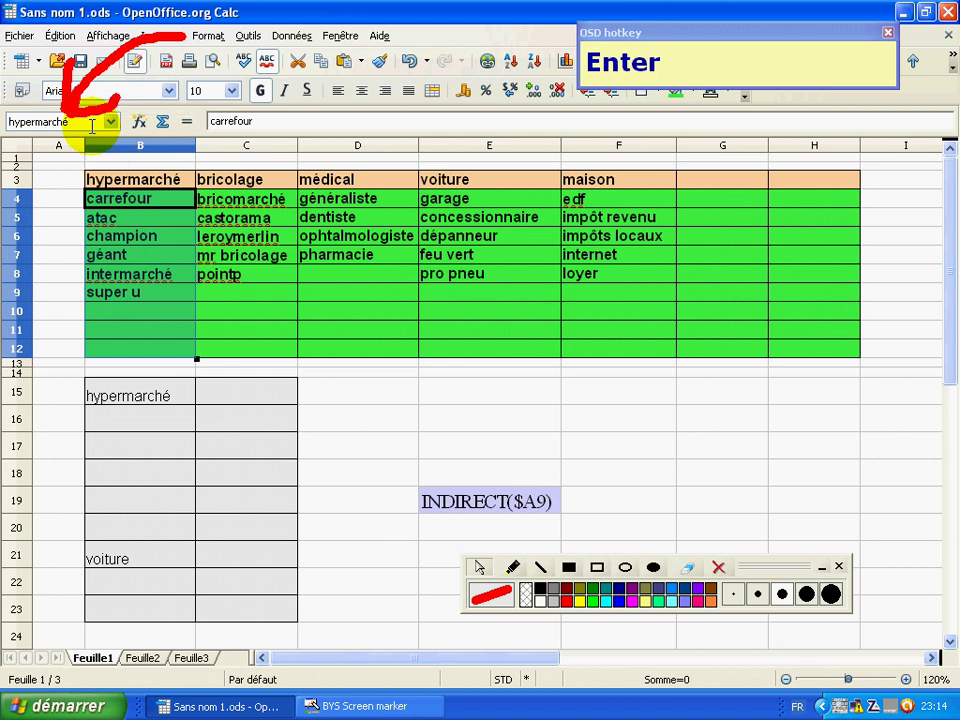
Erase the red arrow annotation and reselect B4:B12 to check its range name
left_click(718, 567)
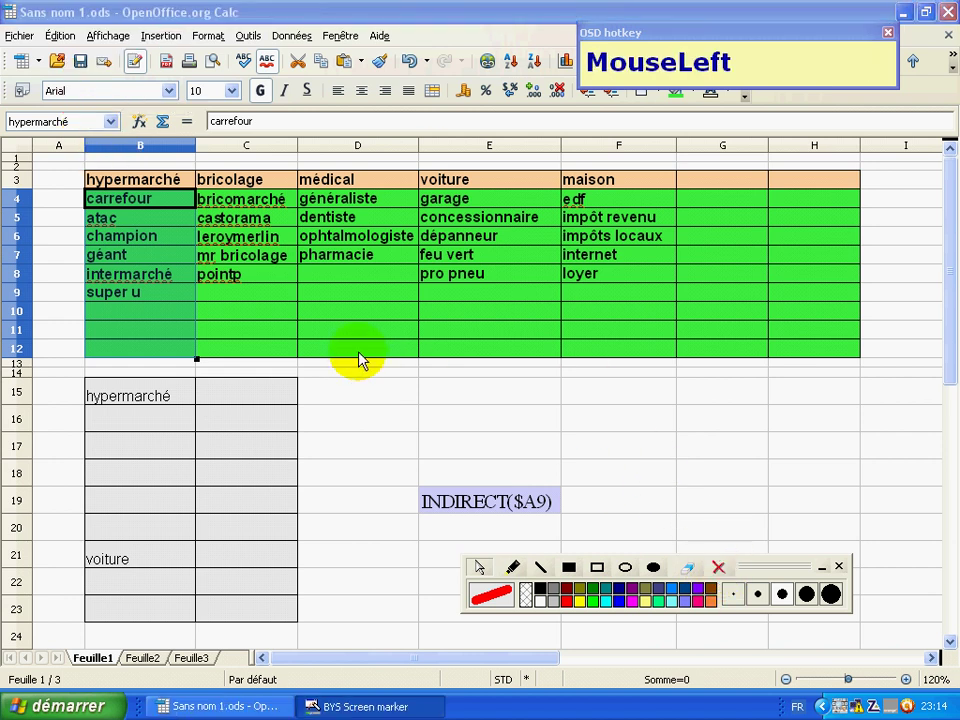
left_click(71, 331)
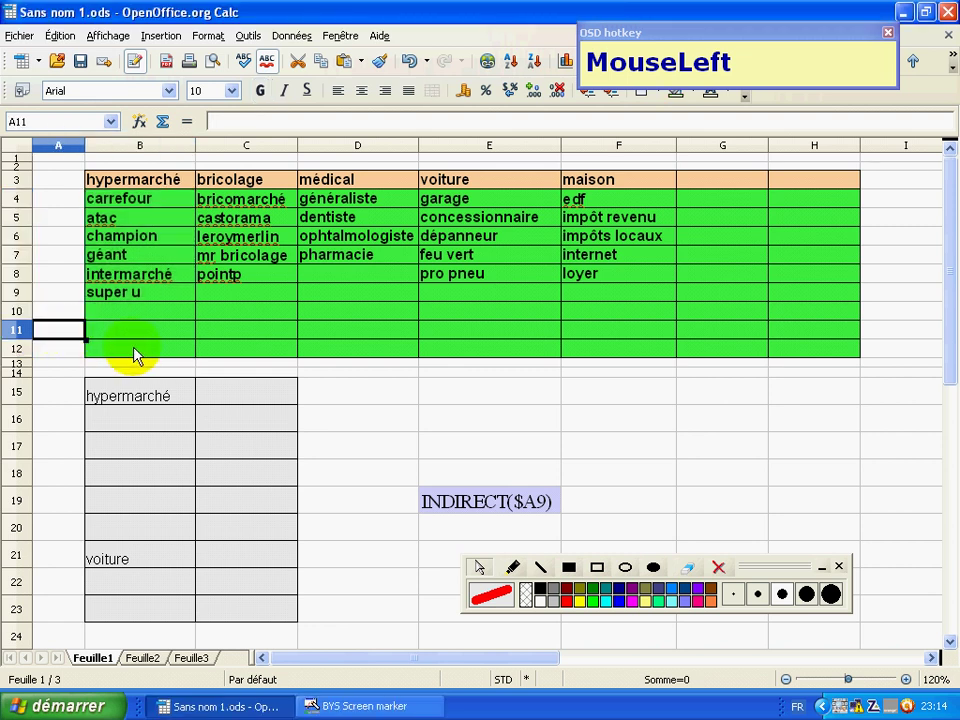
left_click(136, 354)
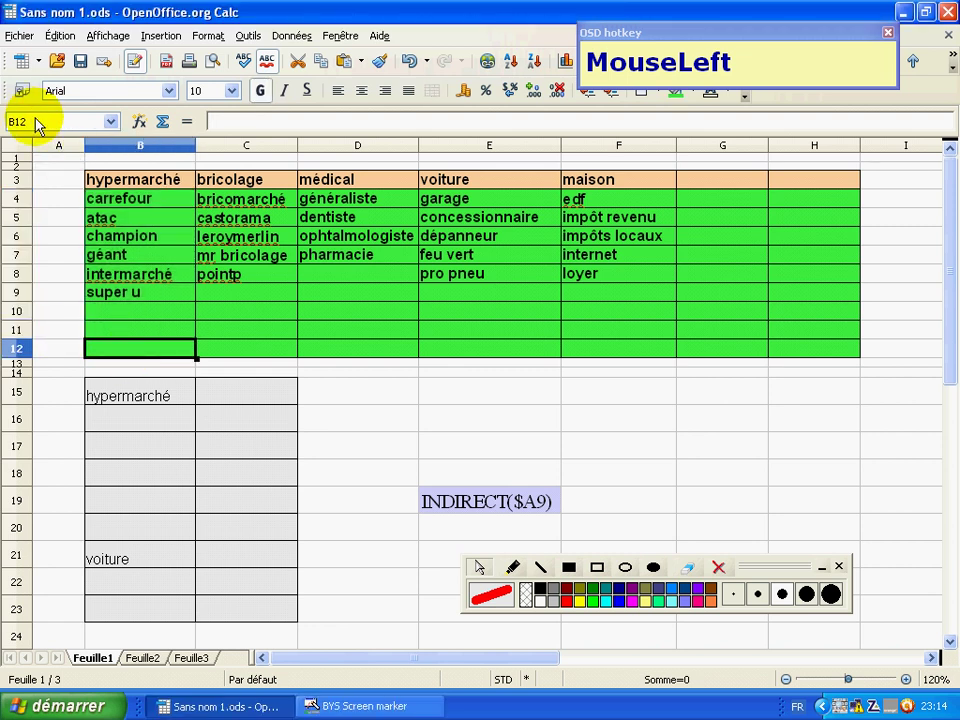
left_click_drag(152, 352, 147, 201)
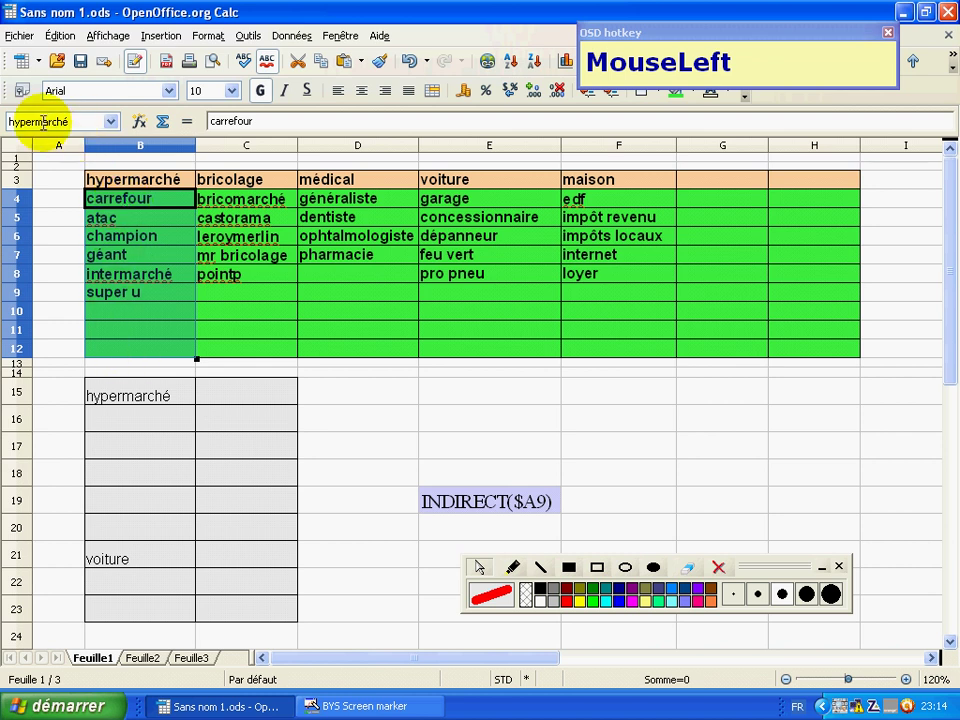
Copy the header text bricolage from C3 and assign it as the name of range C4:C12
left_click(231, 179)
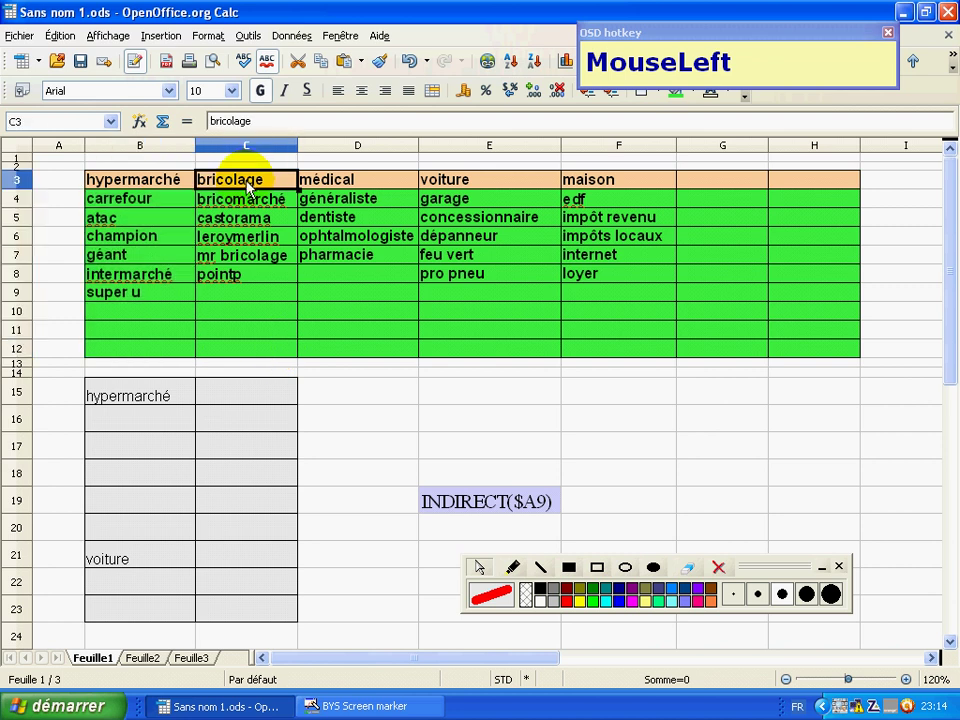
left_click_drag(266, 121, 195, 122)
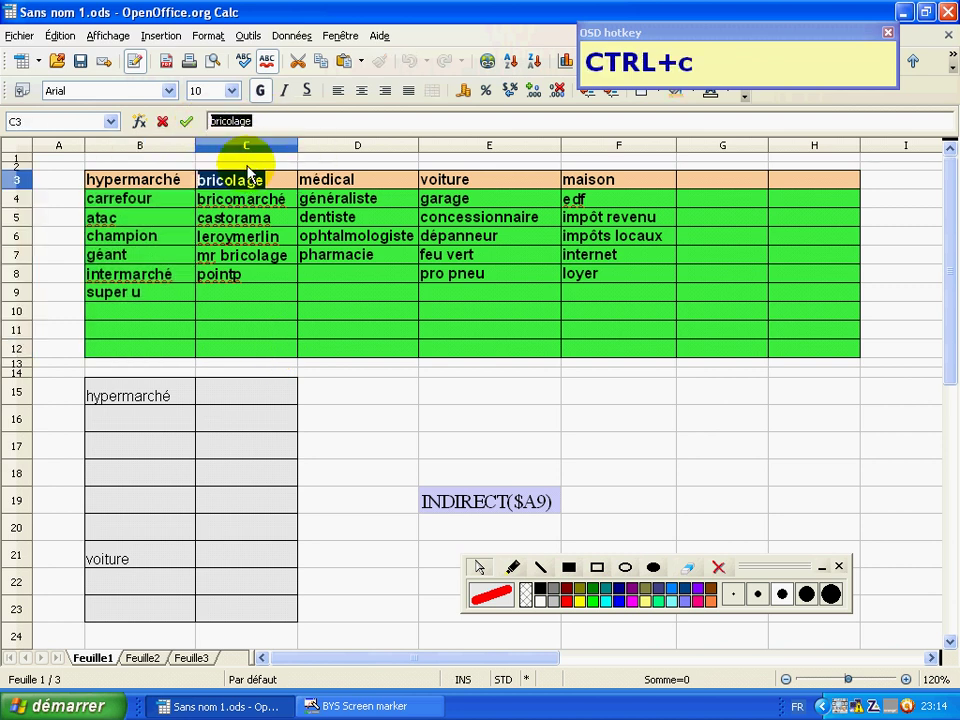
key("ctrl+c")
left_click_drag(246, 346, 222, 200)
left_click_drag(47, 122, 11, 122)
key("ctrl+v")
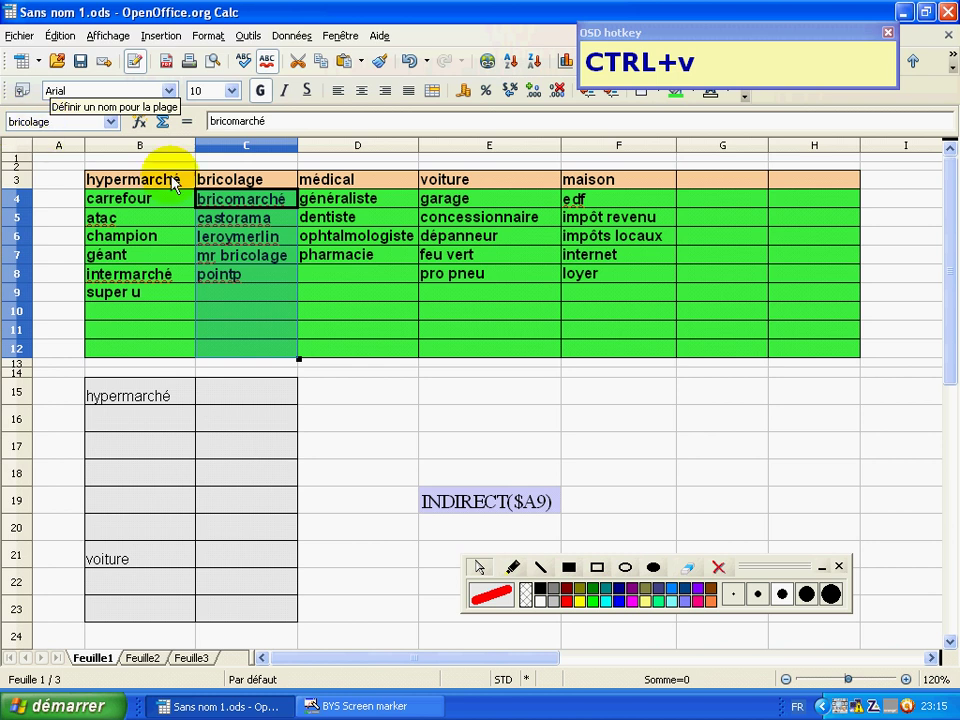
key("Return")
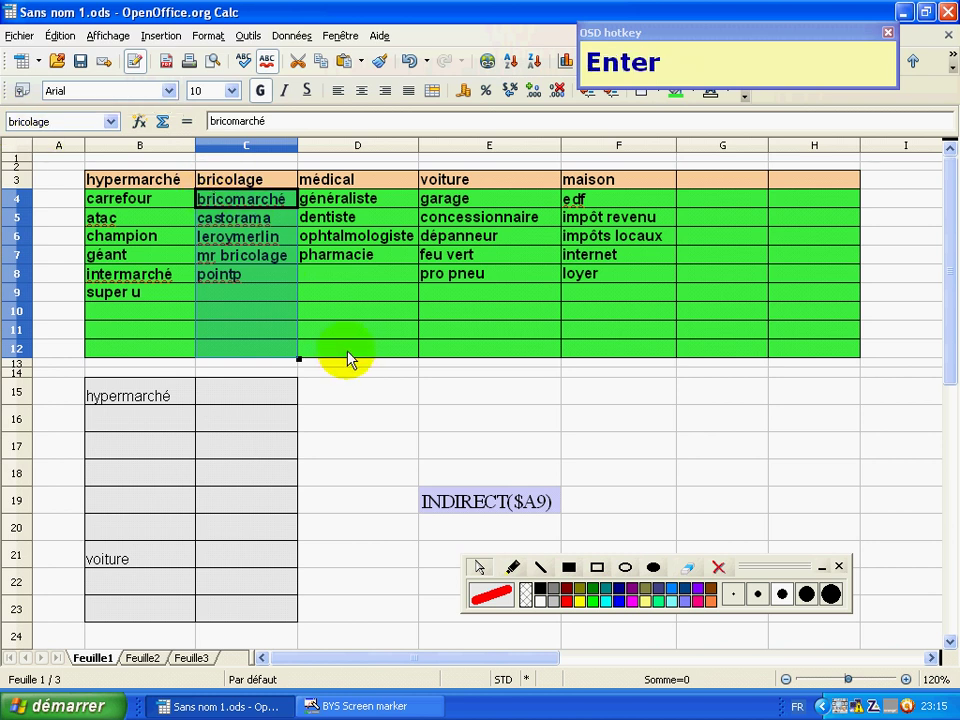
Copy the header text médical from D3 and assign it as the name of range D4:D12
left_click(340, 178)
double_click(214, 121)
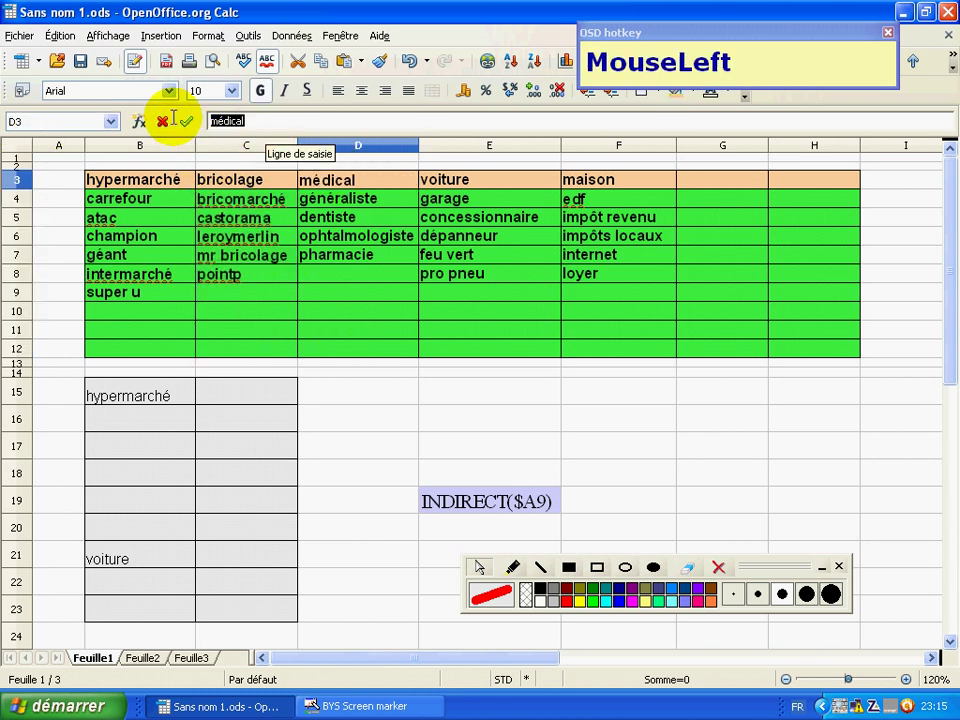
key("ctrl+c")
left_click(356, 348)
left_click_drag(356, 348, 341, 196)
left_click(71, 123)
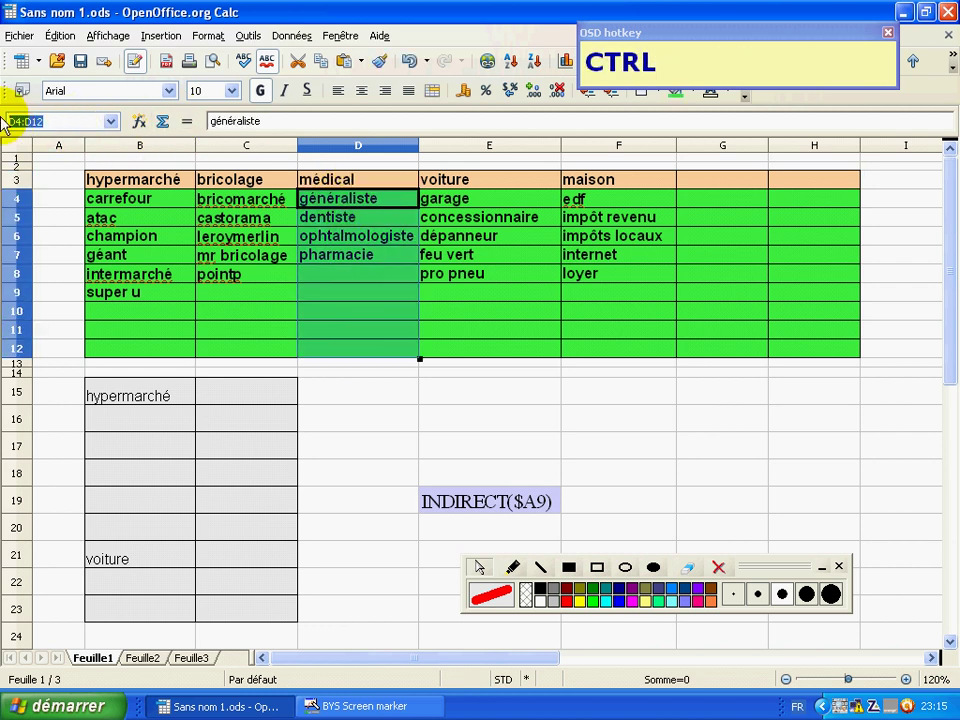
key("ctrl+v")
key("Return")
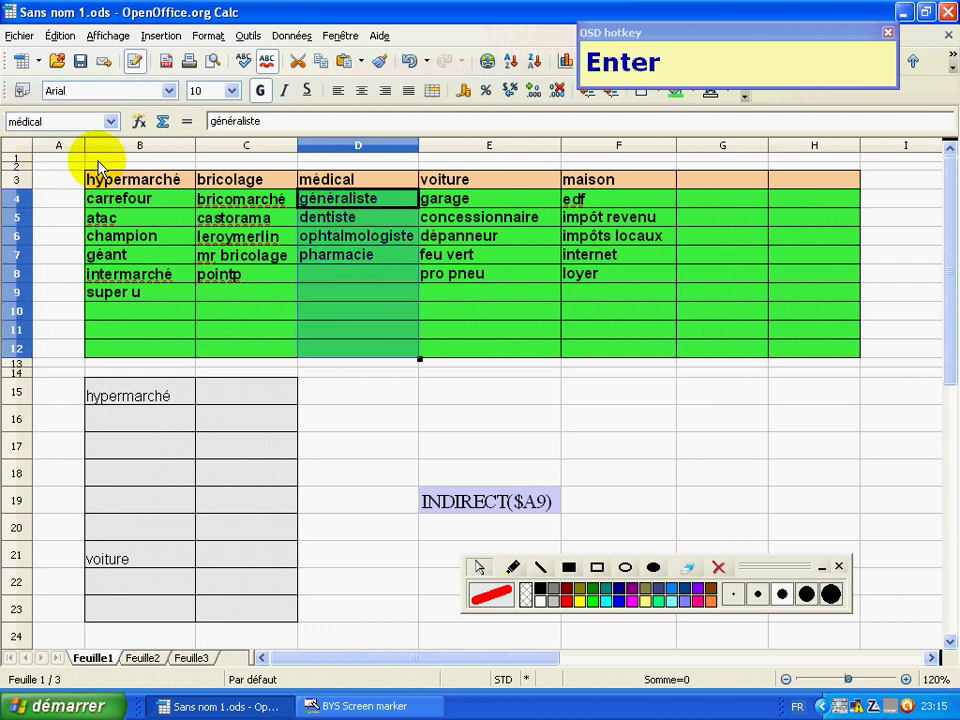
Copy the header text voiture from E3 and assign it as the name of range E4:E12
left_click(448, 180)
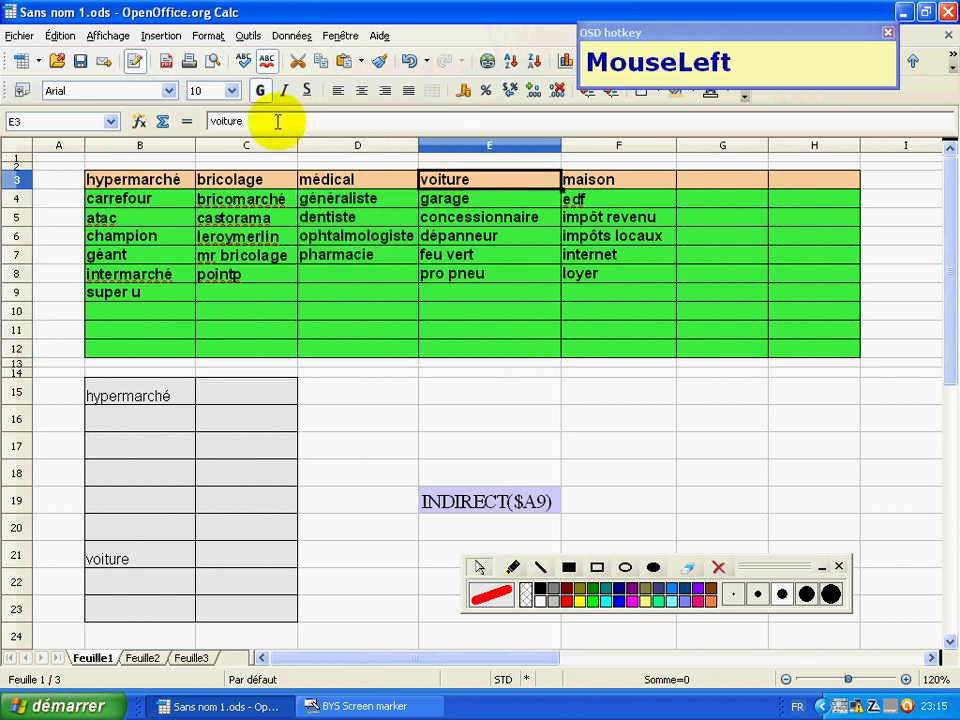
left_click_drag(281, 122, 162, 122)
key("ctrl+c")
left_click_drag(508, 352, 450, 205)
left_click(32, 120)
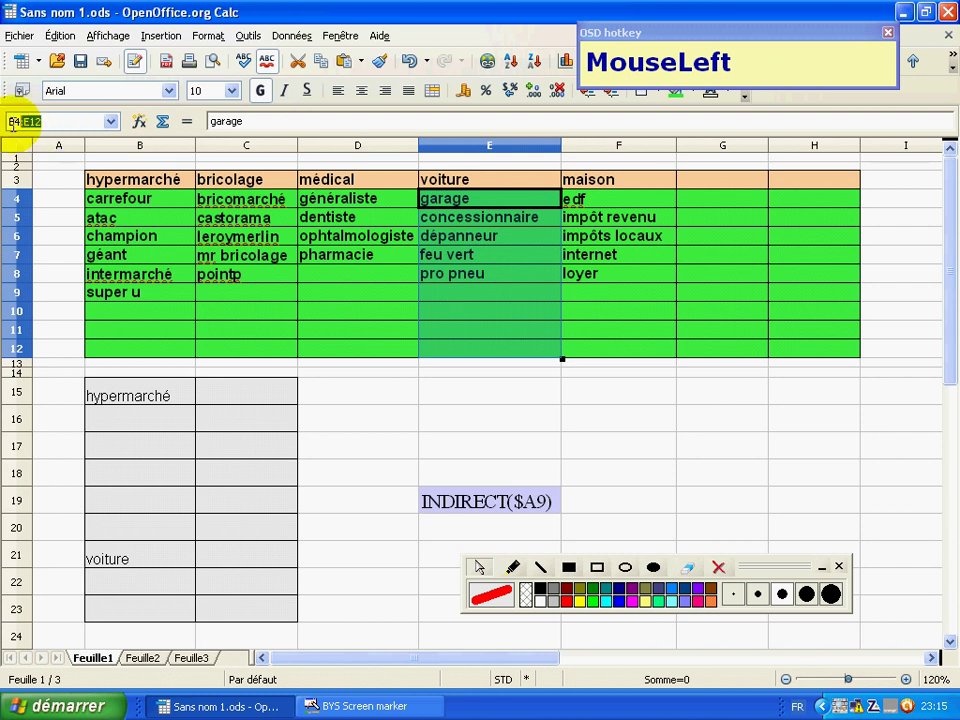
key("ctrl+v")
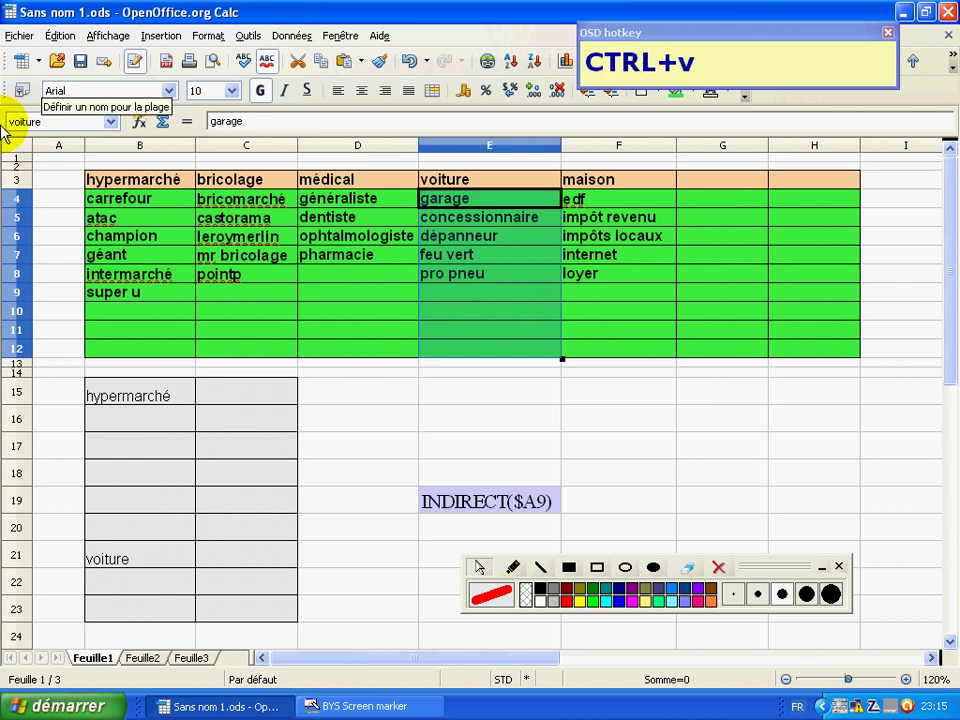
key("Return")
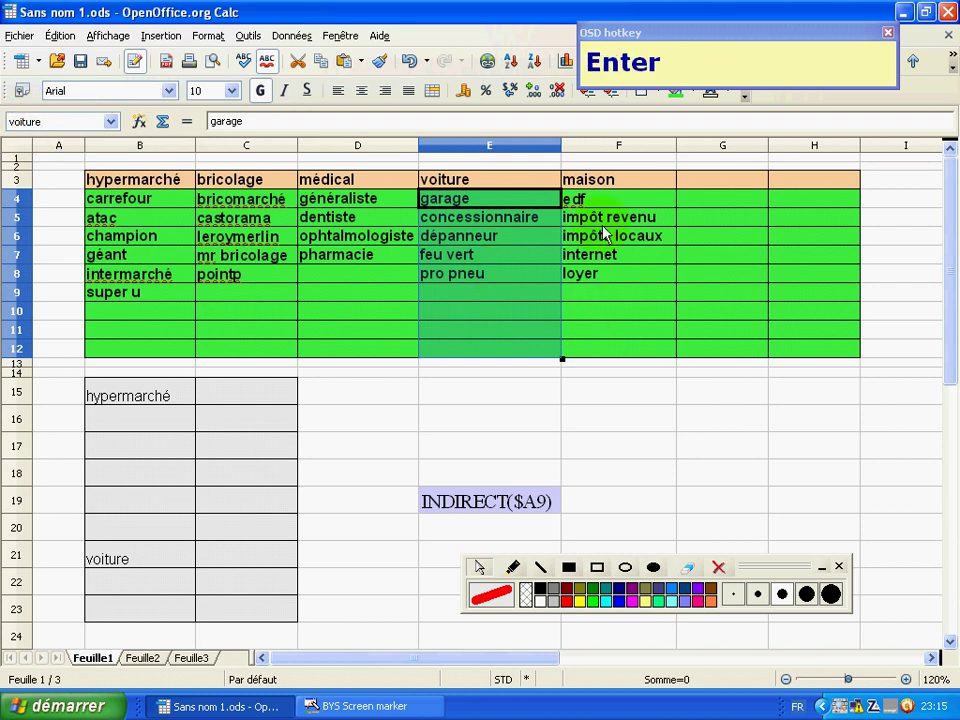
Copy the header text maison from F3 and assign it as the name of range F4:F12
left_click(590, 180)
left_click_drag(242, 121, 179, 125)
key("ctrl+c")
left_click(597, 349)
left_click_drag(597, 349, 439, 178)
left_click(21, 122)
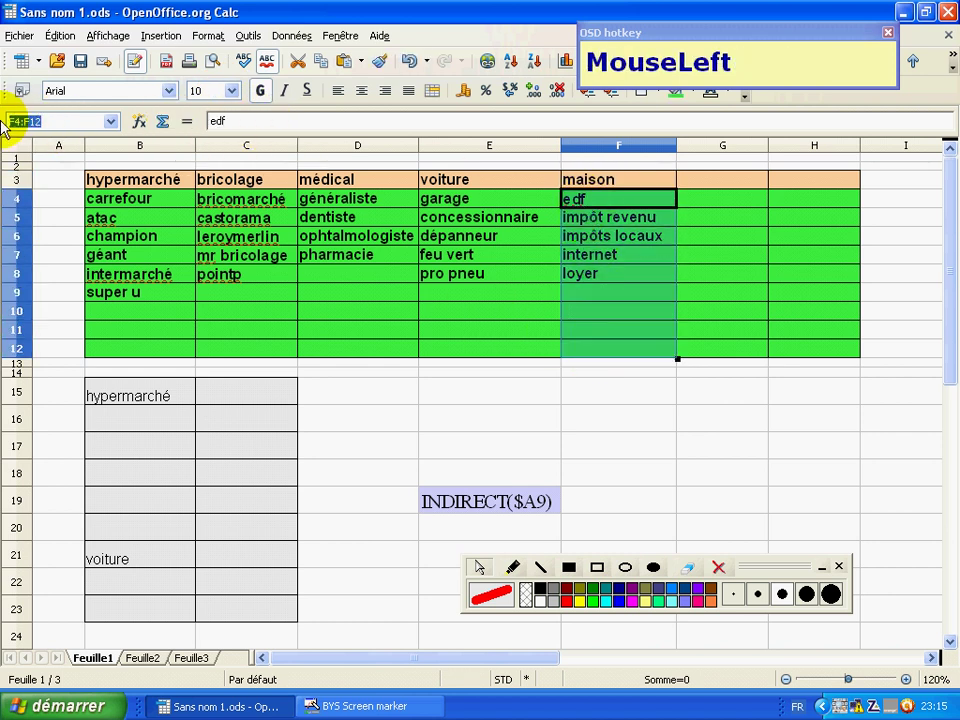
key("ctrl+v")
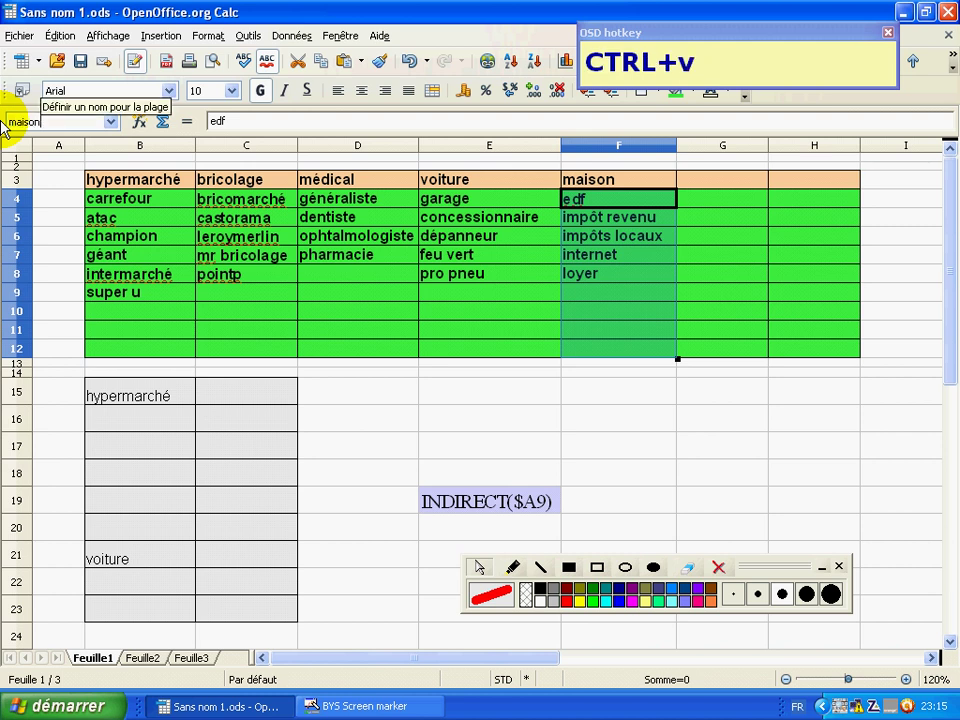
key("Return")
Select B4:B12 and draw a red freehand arrow pointing at its name in the Name Box with the screen marker's pen
left_click_drag(157, 355, 133, 208)
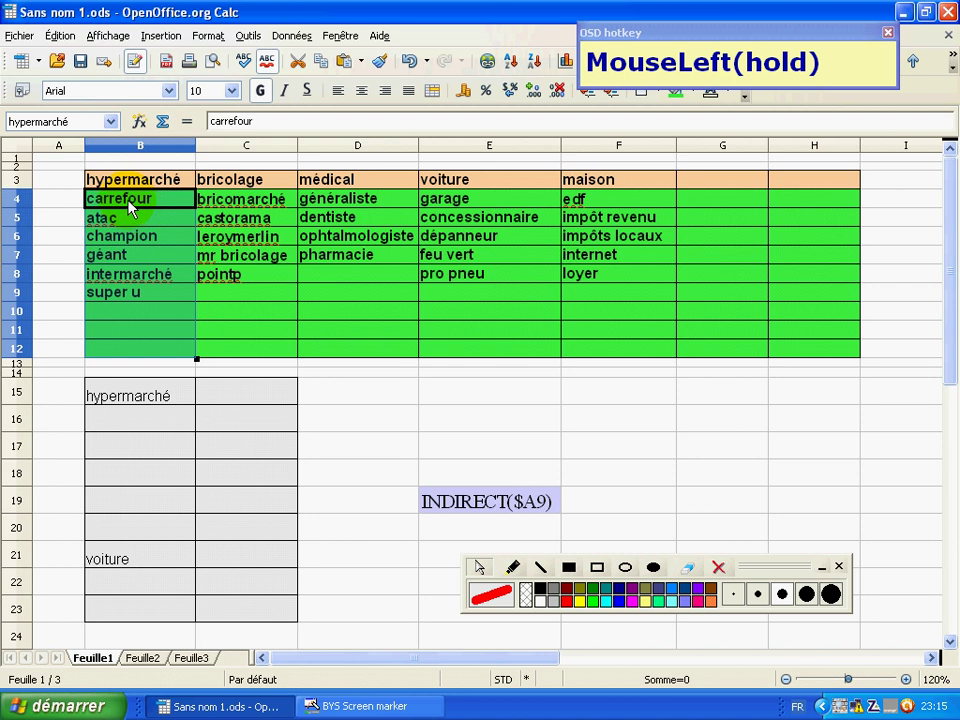
left_click(512, 567)
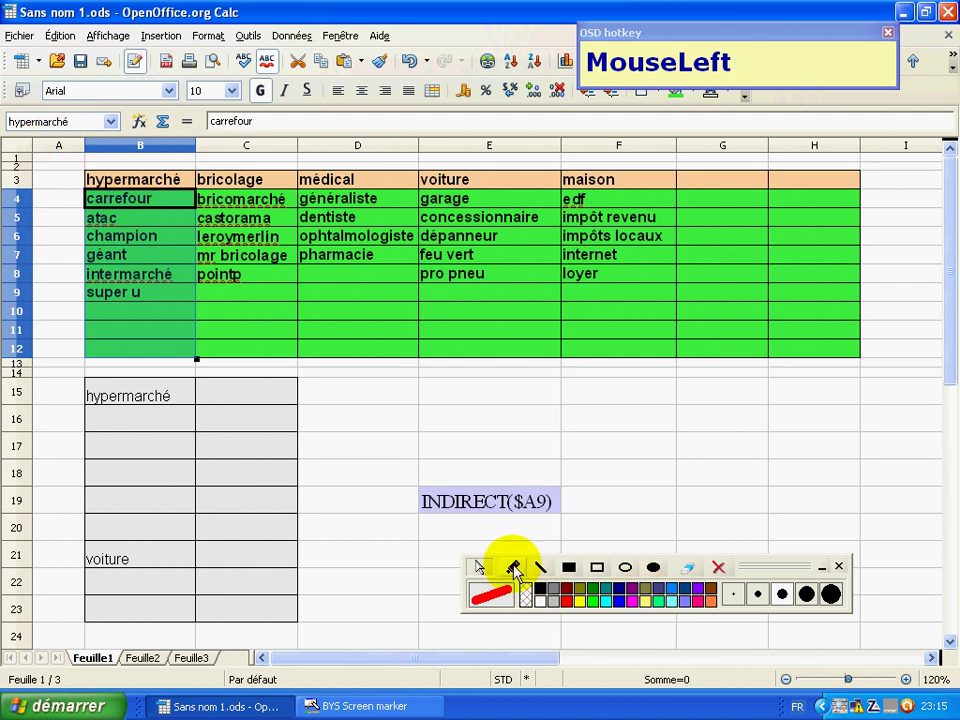
mouse_move(72, 84)
left_mouse_down()
mouse_move(86, 102)
mouse_move(150, 42)
mouse_move(88, 84)
mouse_move(90, 58)
mouse_move(80, 102)
left_mouse_up()
right_click(99, 212)
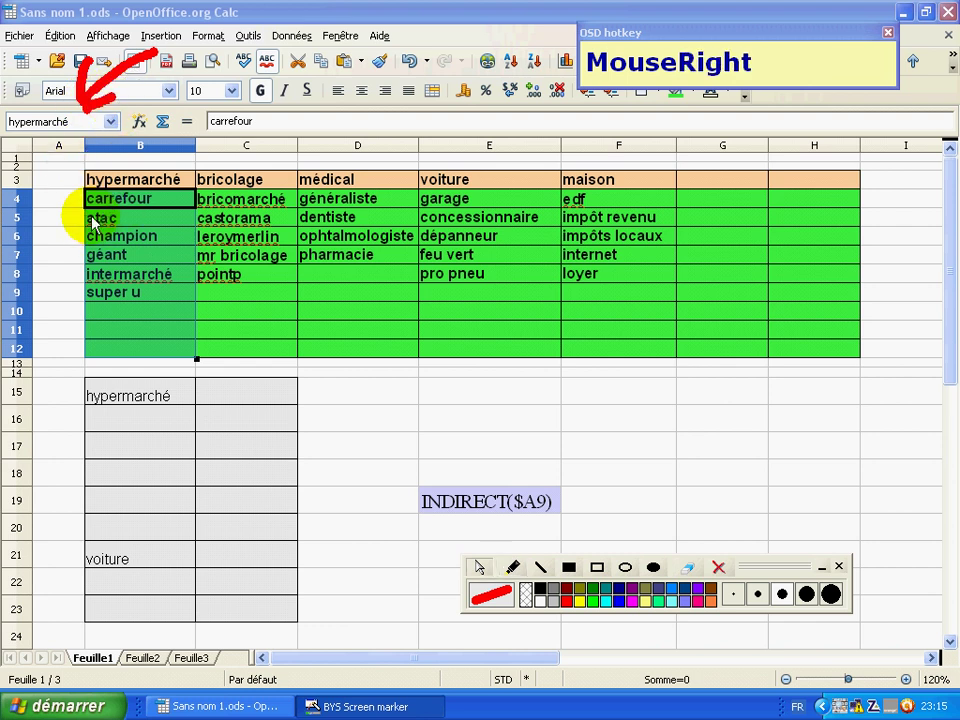
Select the row 4 to 12 range of each column from B to F in turn to check its assigned name
left_click(214, 349)
left_click_drag(180, 349, 142, 208)
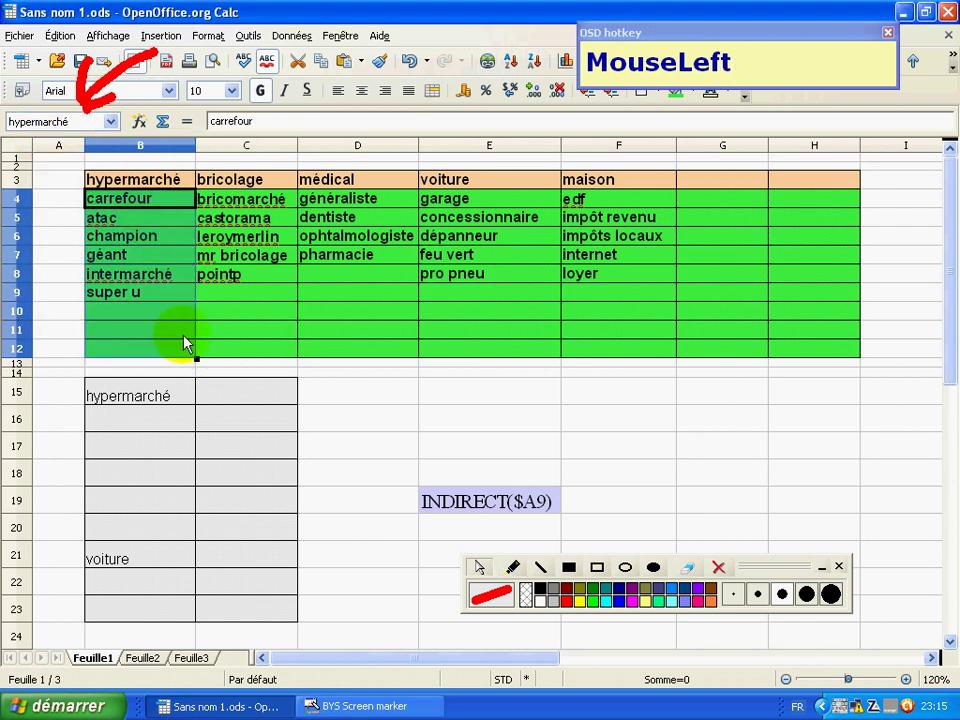
left_click_drag(259, 353, 195, 180)
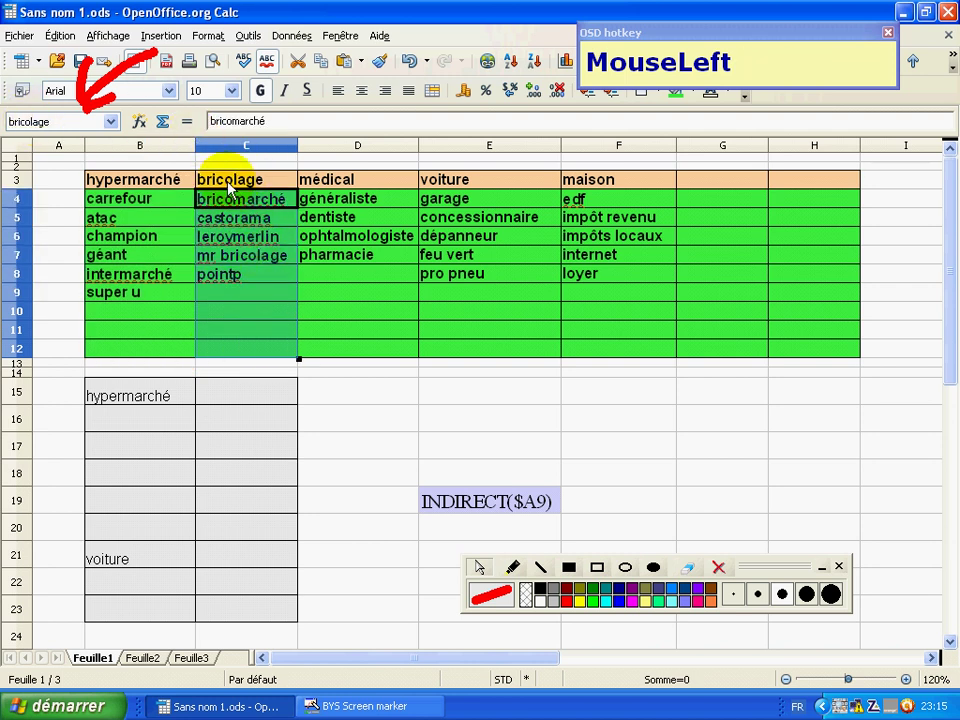
left_click_drag(370, 358, 4, 112)
left_click_drag(531, 347, 20, 120)
left_click_drag(655, 350, 618, 208)
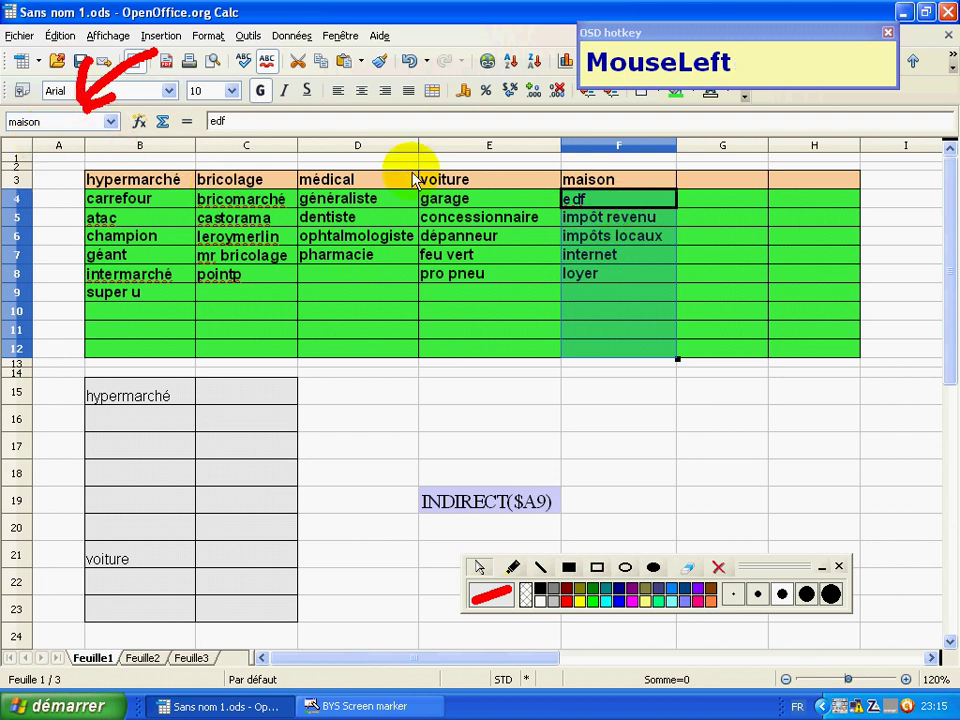
left_click_drag(350, 398, 354, 430)
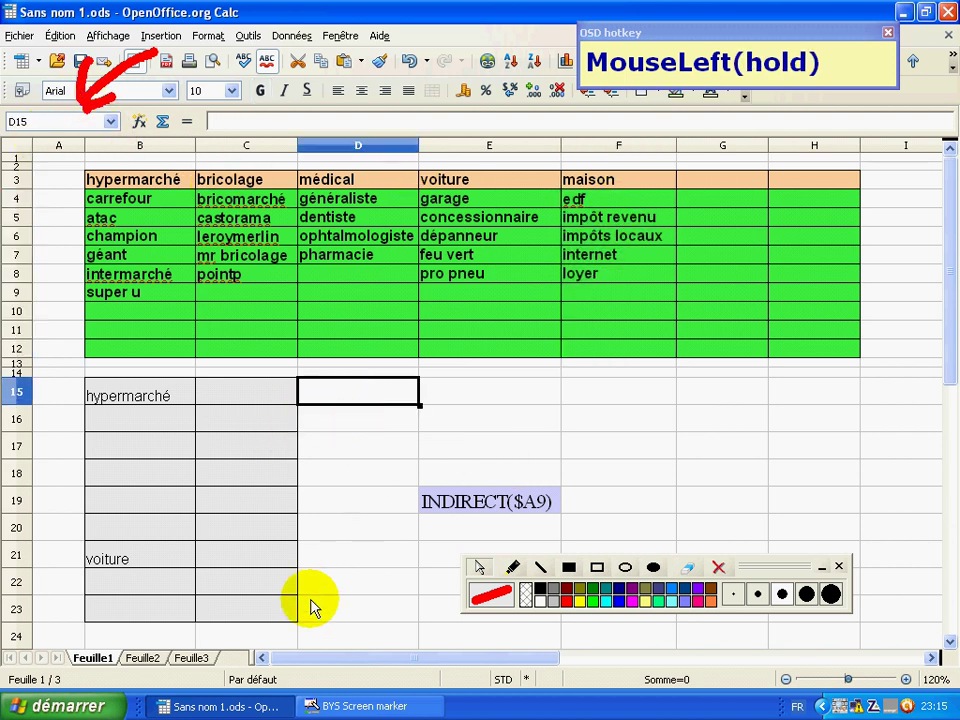
Open the validity settings for C15 and allow a cell range (Plage de cellules), keeping the source cells B15 and C15 in view
left_click(127, 400)
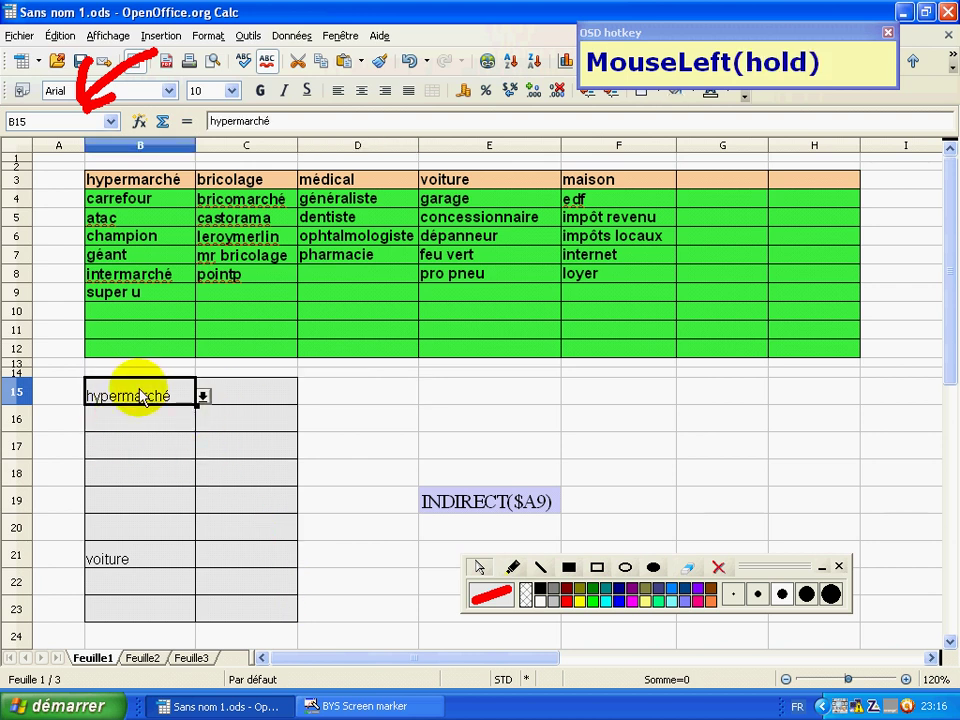
left_click(240, 400)
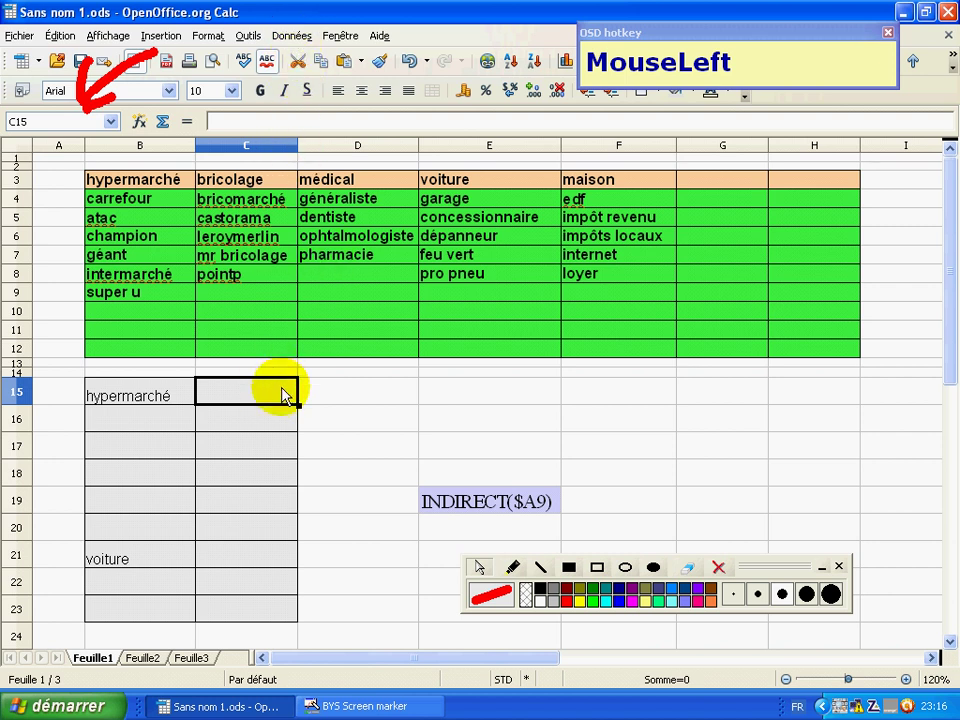
left_click(294, 40)
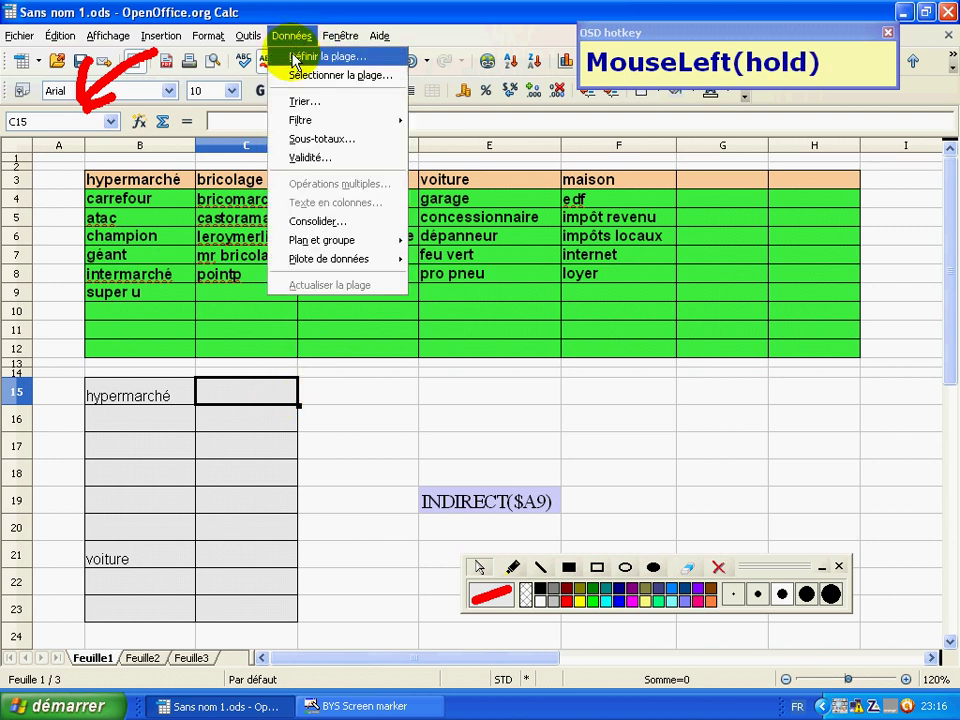
left_click(312, 158)
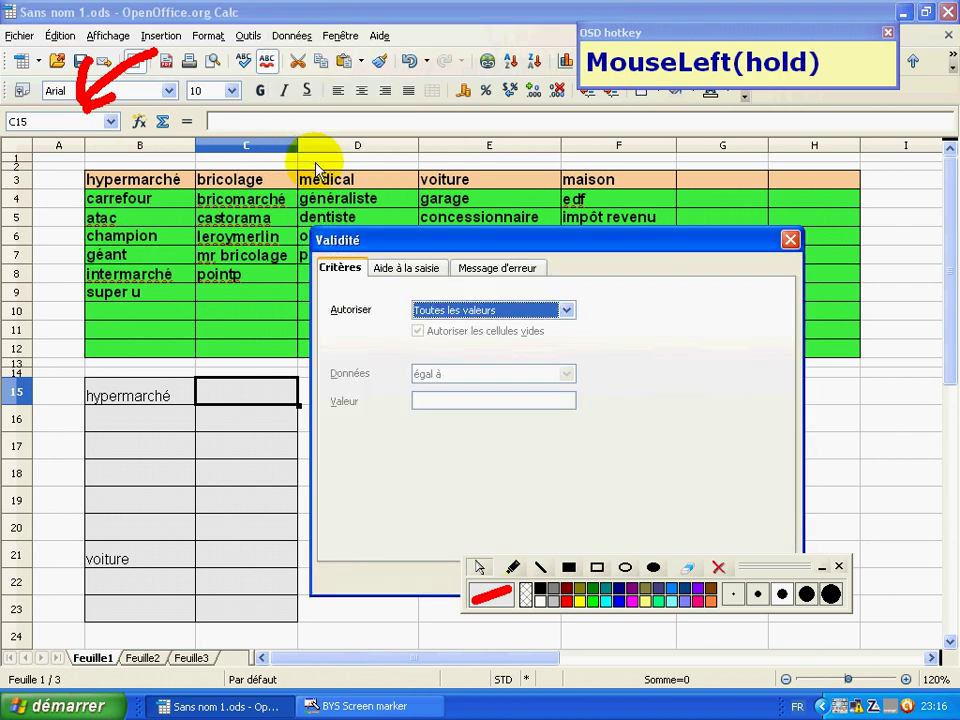
left_click_drag(452, 238, 450, 150)
left_click(567, 221)
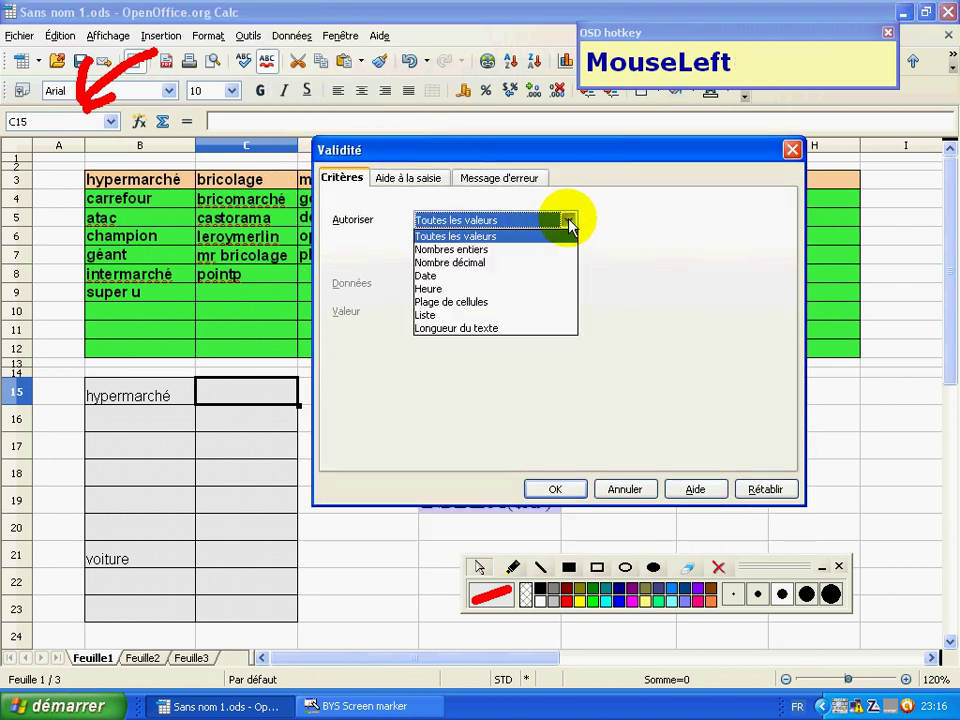
left_click(480, 301)
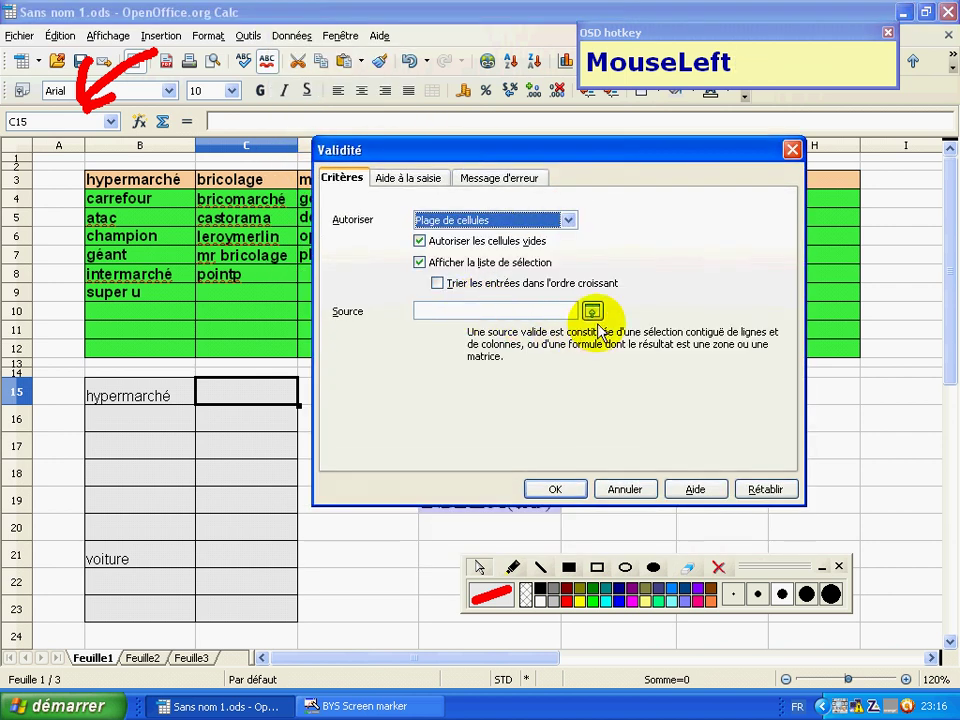
left_click_drag(558, 149, 512, 52)
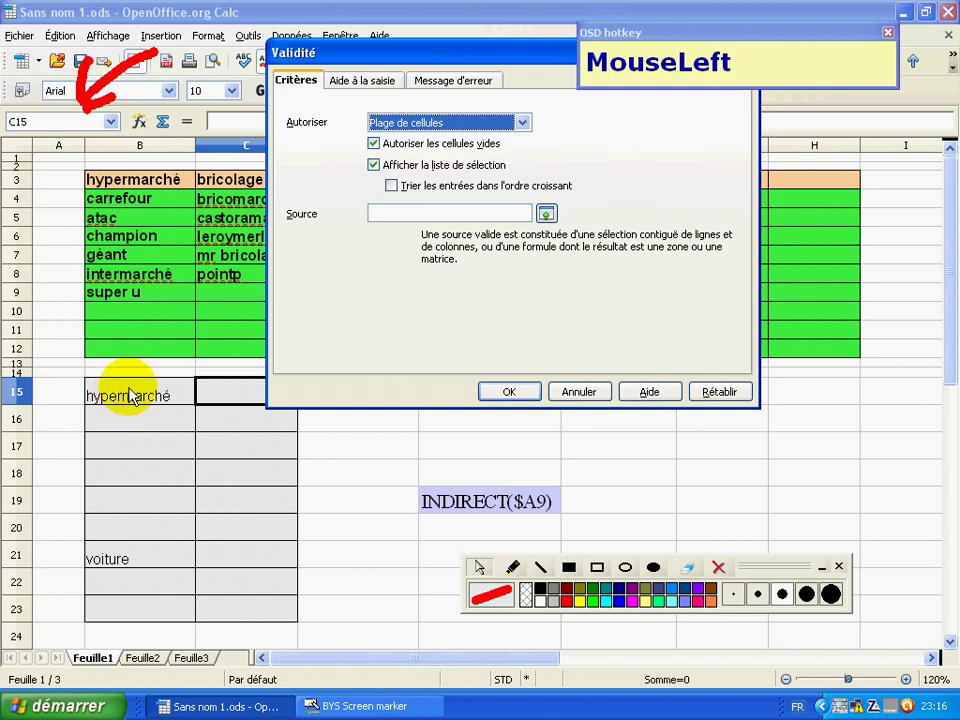
Set the validity source to INDIRECT($B15), clear the red arrow drawn on screen, and apply the validity to C15
left_click(392, 214)
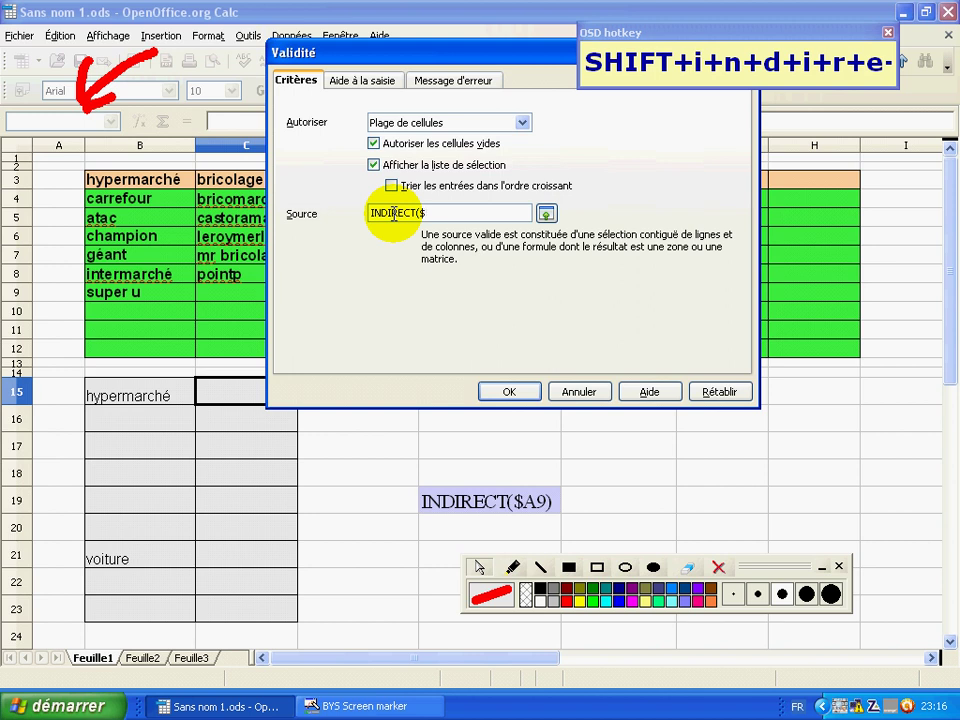
type("B")
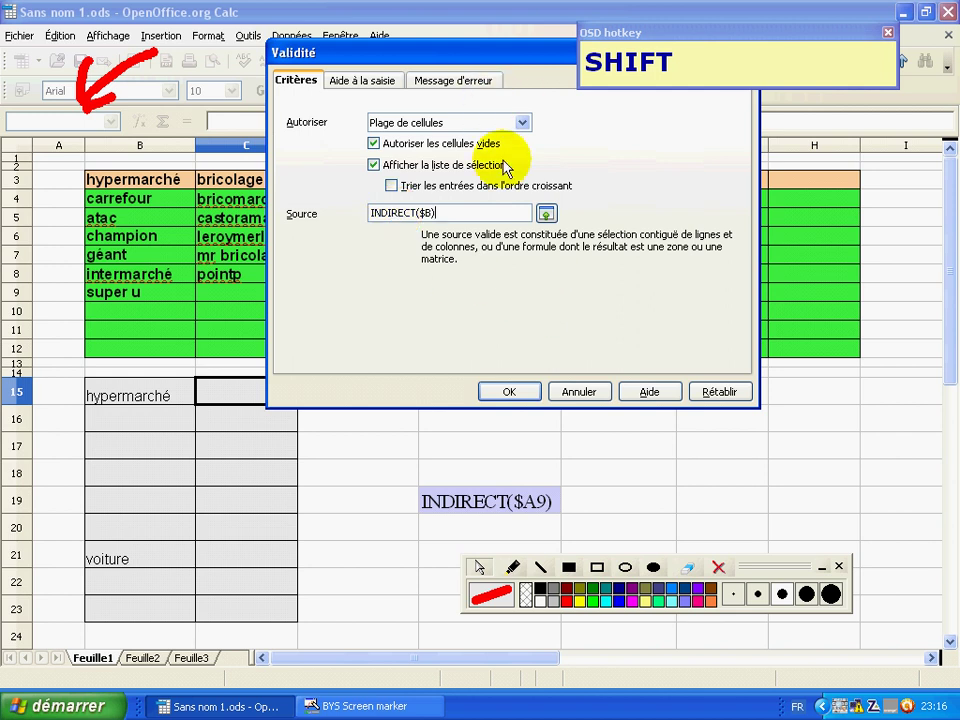
left_click(429, 213)
type("15")
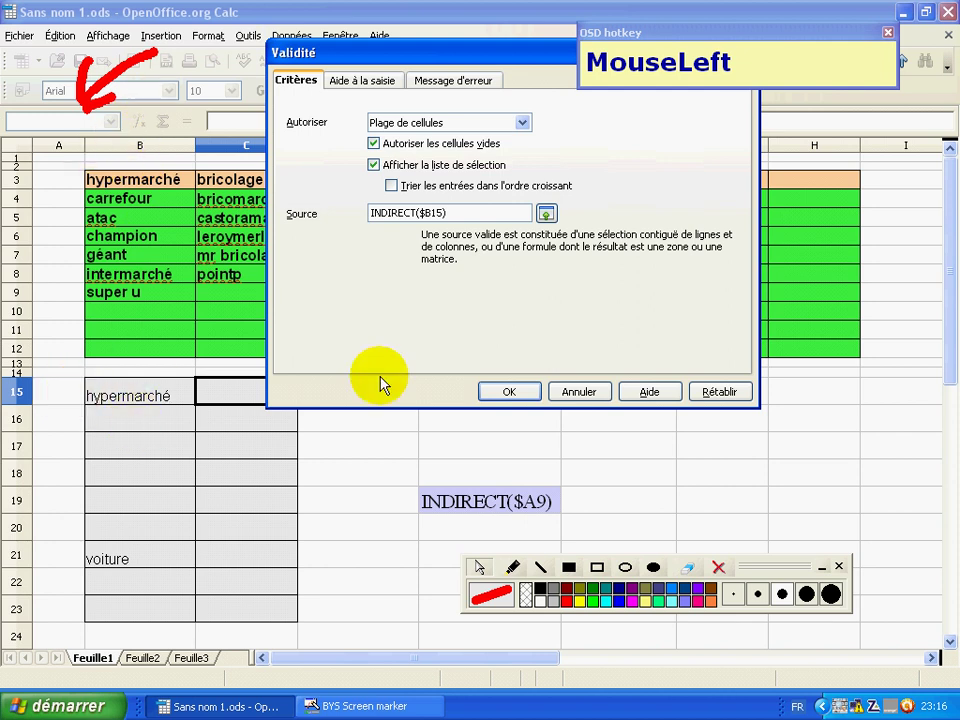
left_click(718, 567)
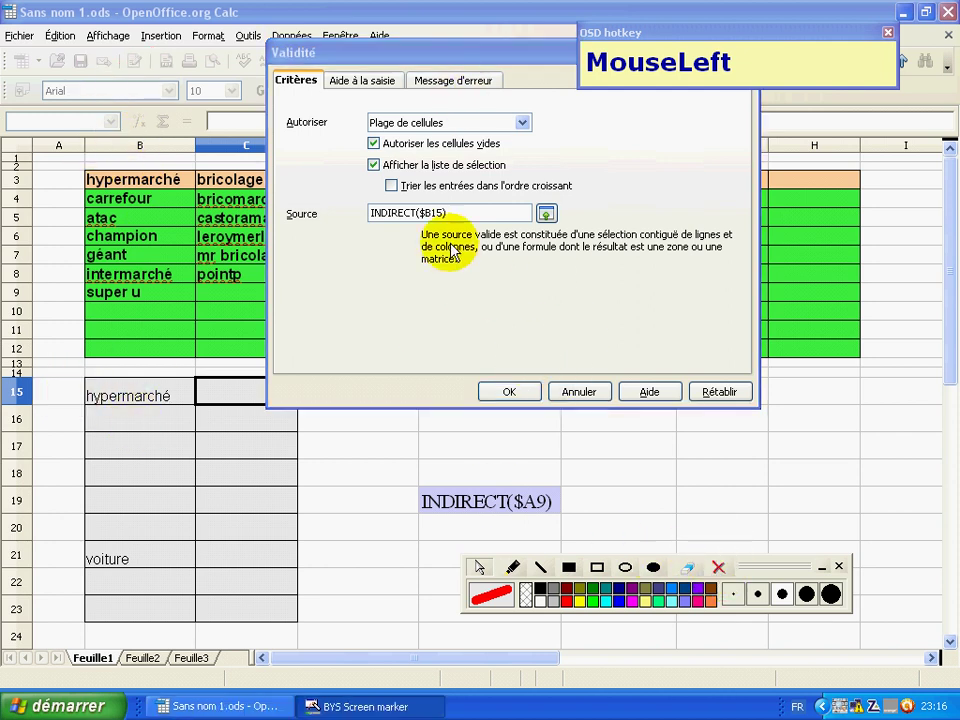
left_click(507, 391)
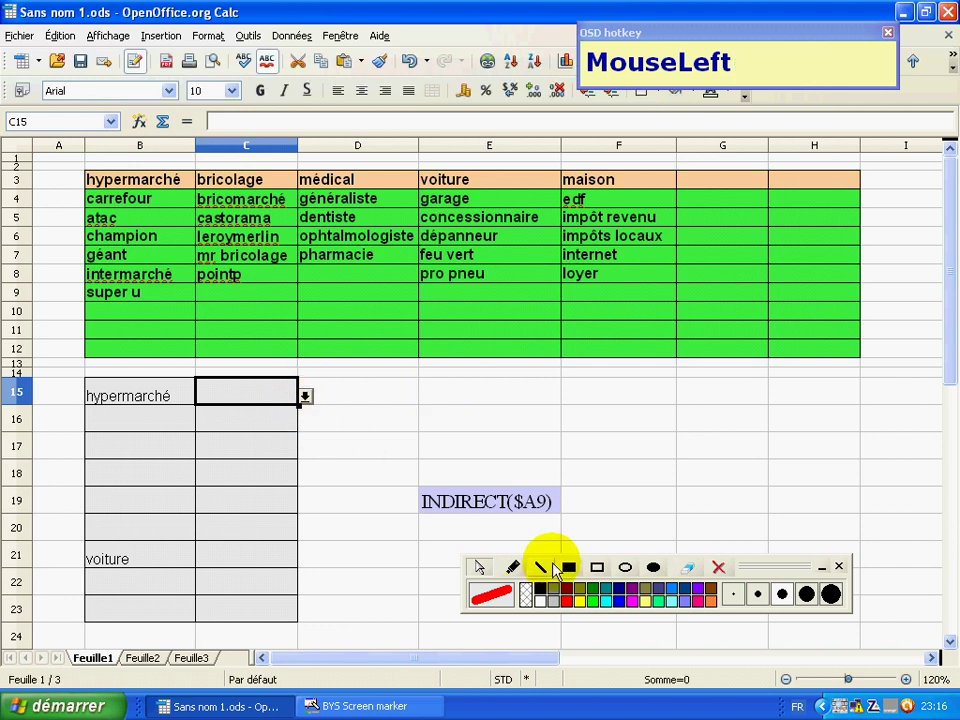
Draw a red freehand arrow pointing at C15's drop-down button with the screen marker's pen, and leave drawing mode
left_click(512, 567)
mouse_move(305, 402)
left_mouse_down()
mouse_move(418, 383)
mouse_move(320, 403)
mouse_move(372, 425)
left_mouse_up()
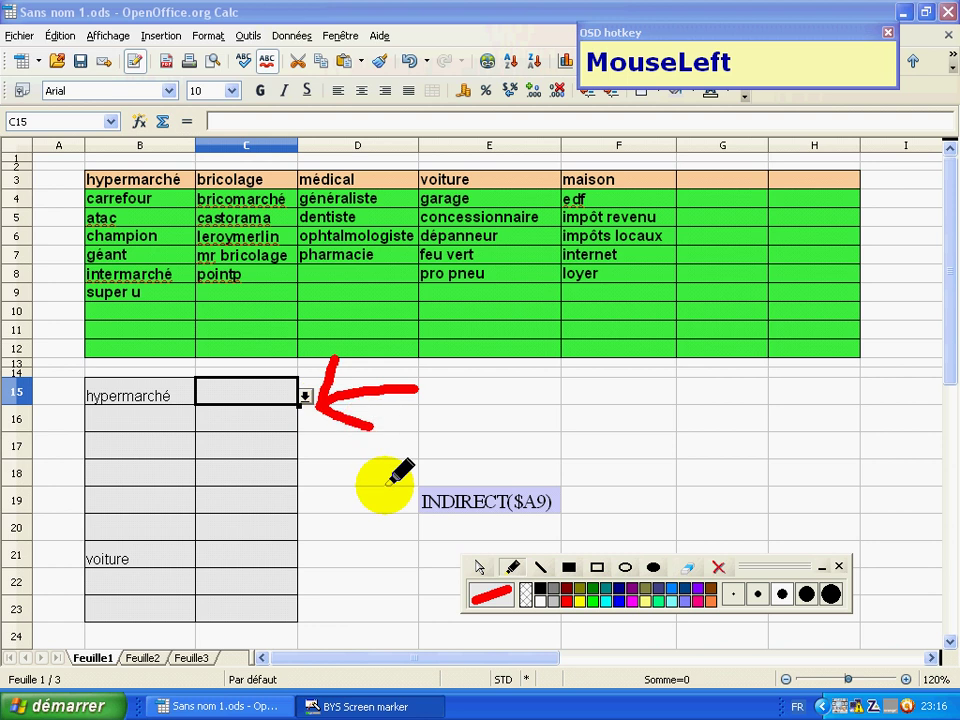
right_click(295, 420)
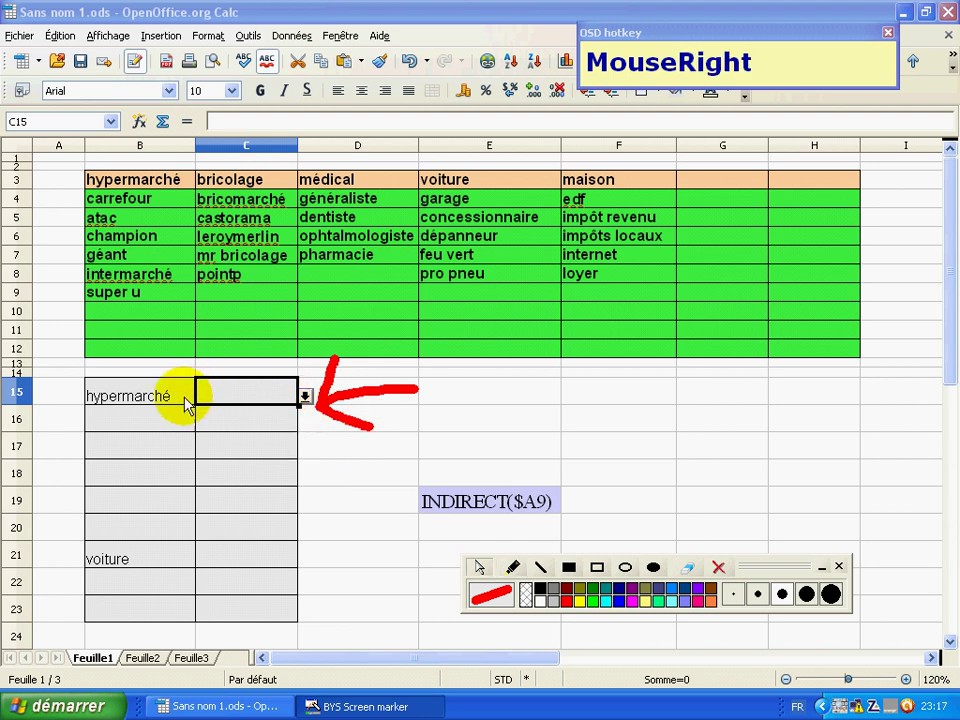
Test the dependent list by choosing champion in C15, and after switching B15 to médical, choosing pharmacie in C15
left_click(305, 397)
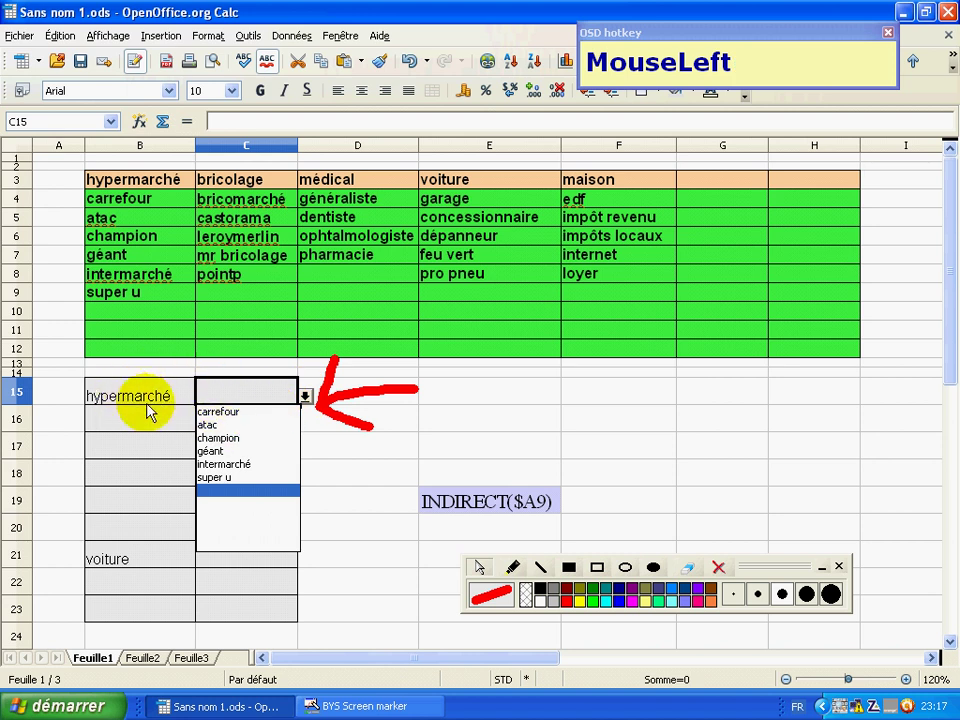
left_click(225, 438)
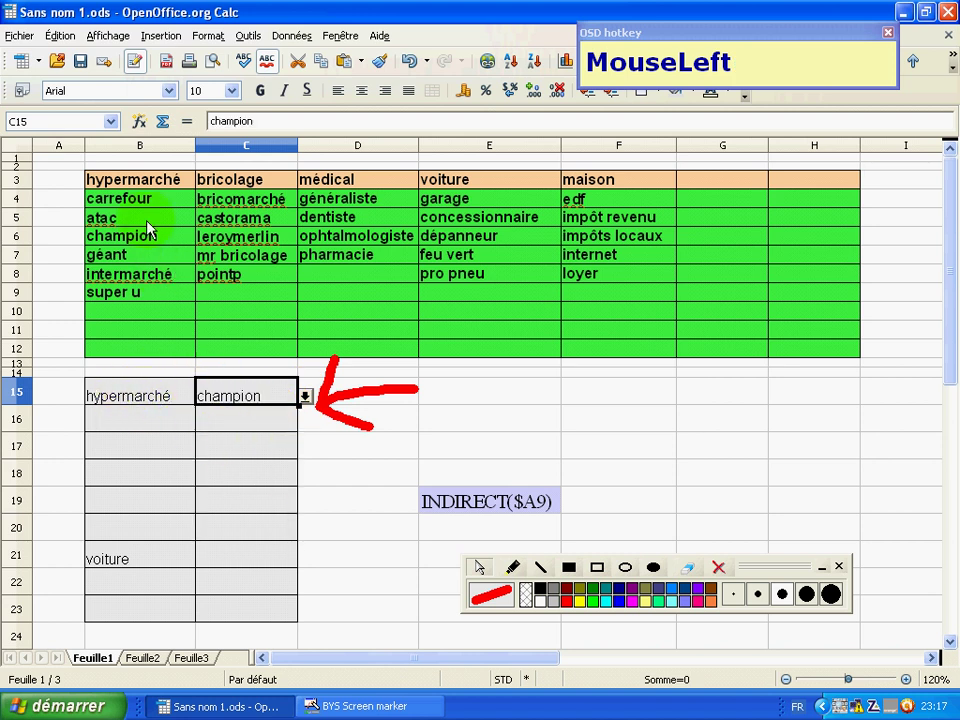
left_click(172, 395)
left_click(200, 397)
left_click(104, 438)
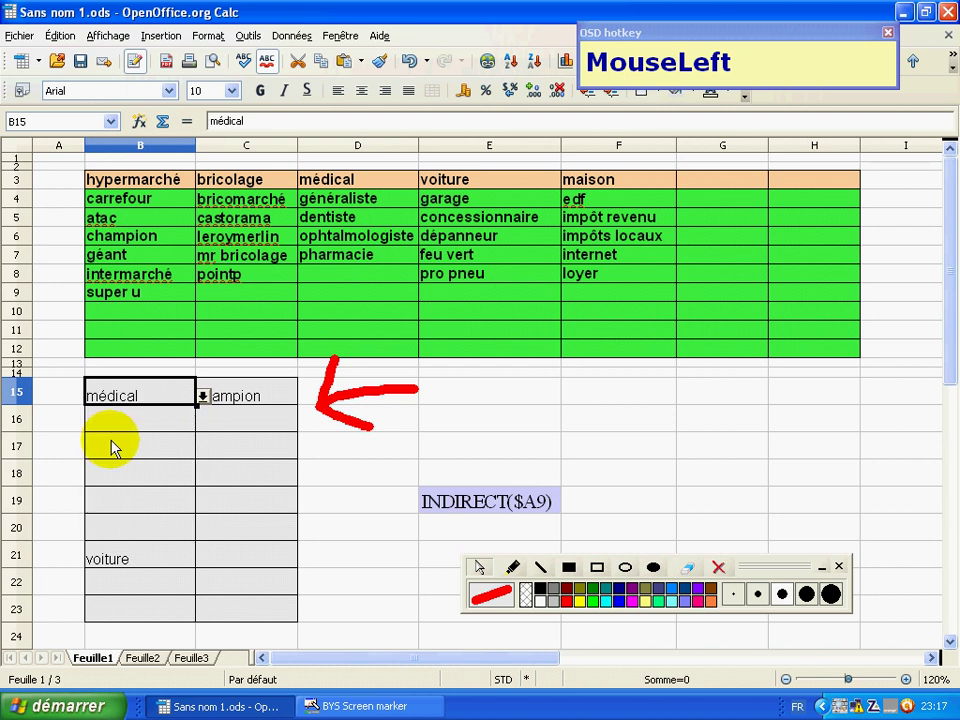
left_click(275, 395)
left_click(305, 396)
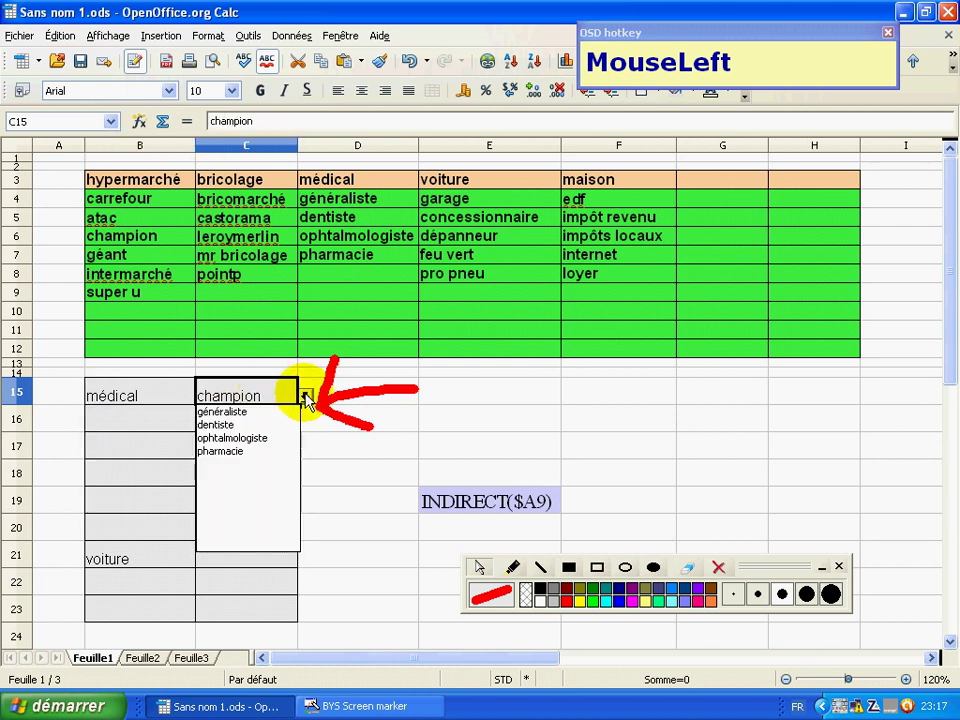
left_click(232, 452)
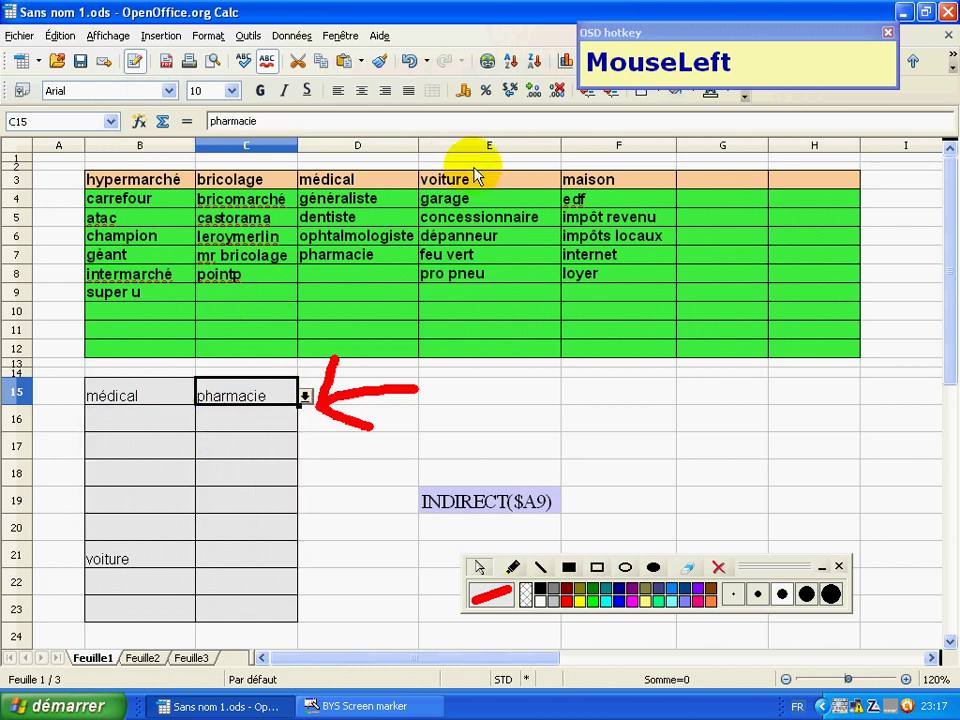
Test another category by choosing maison in B15 and loyer in C15
left_click(133, 392)
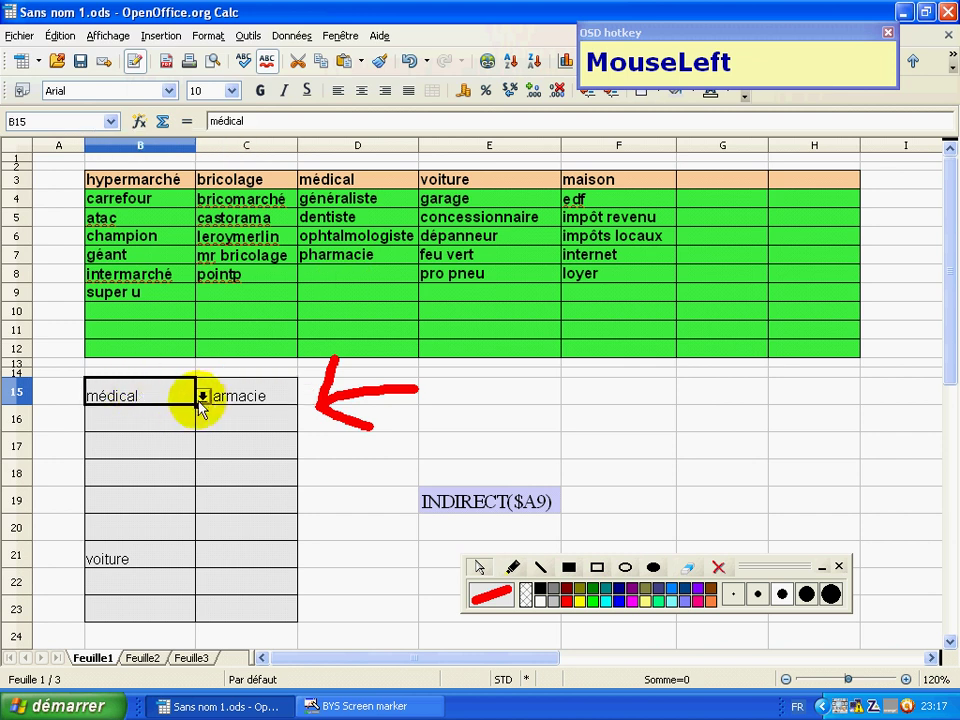
left_click_drag(202, 396, 190, 435)
left_click_drag(135, 467, 135, 465)
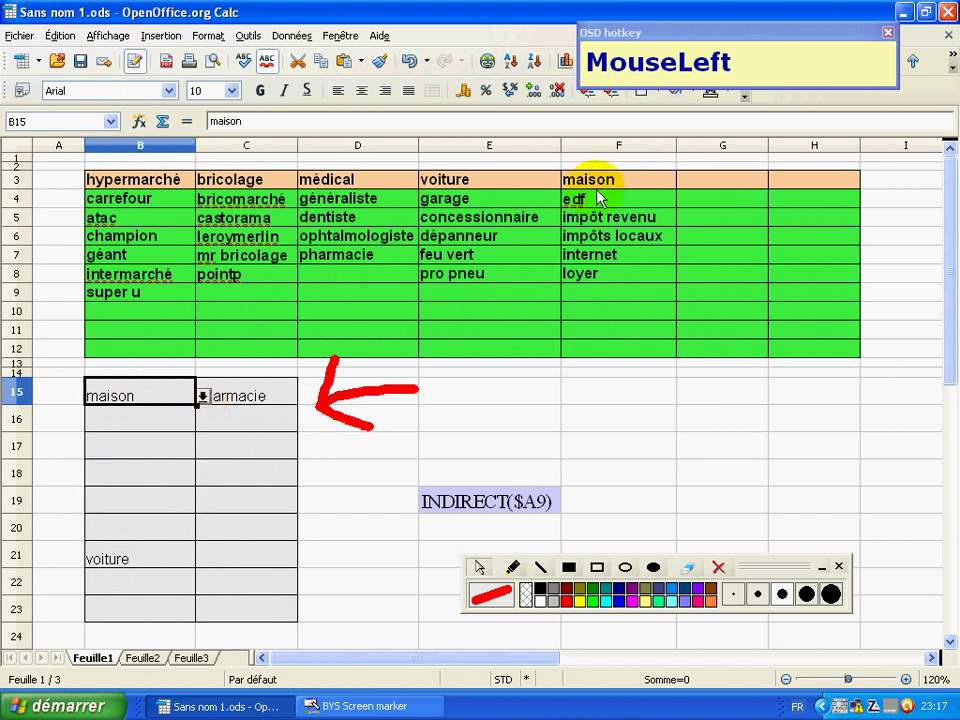
left_click(283, 399)
left_click_drag(304, 396, 220, 465)
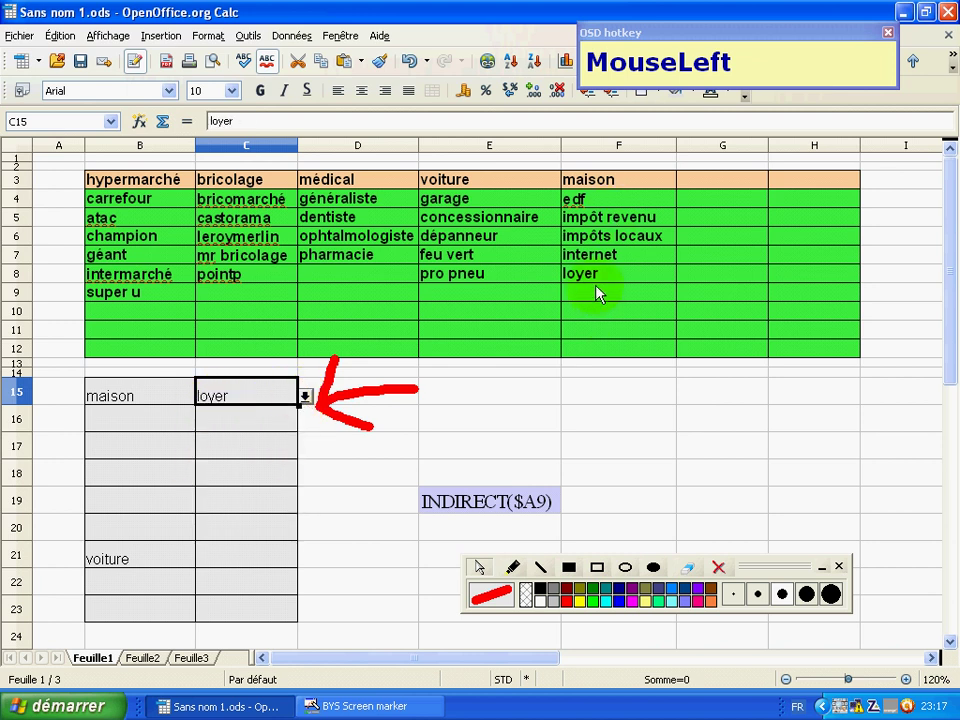
Choose médical in B18 and try to pick a matching entry in C18
left_click(125, 478)
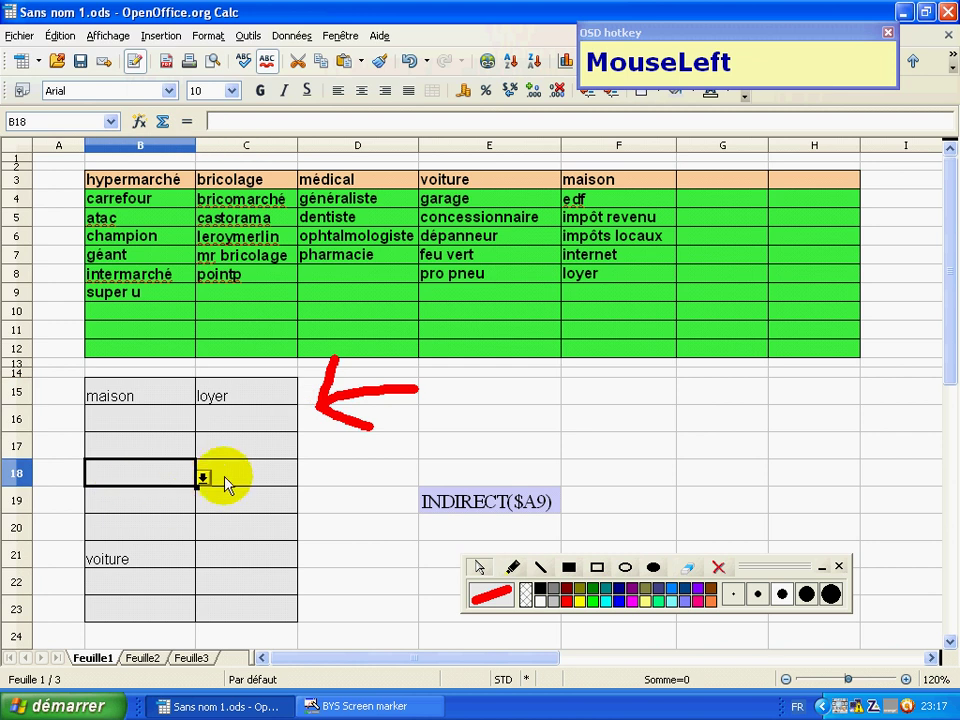
left_click(204, 477)
left_click(105, 519)
double_click(238, 480)
left_click_drag(238, 476, 236, 392)
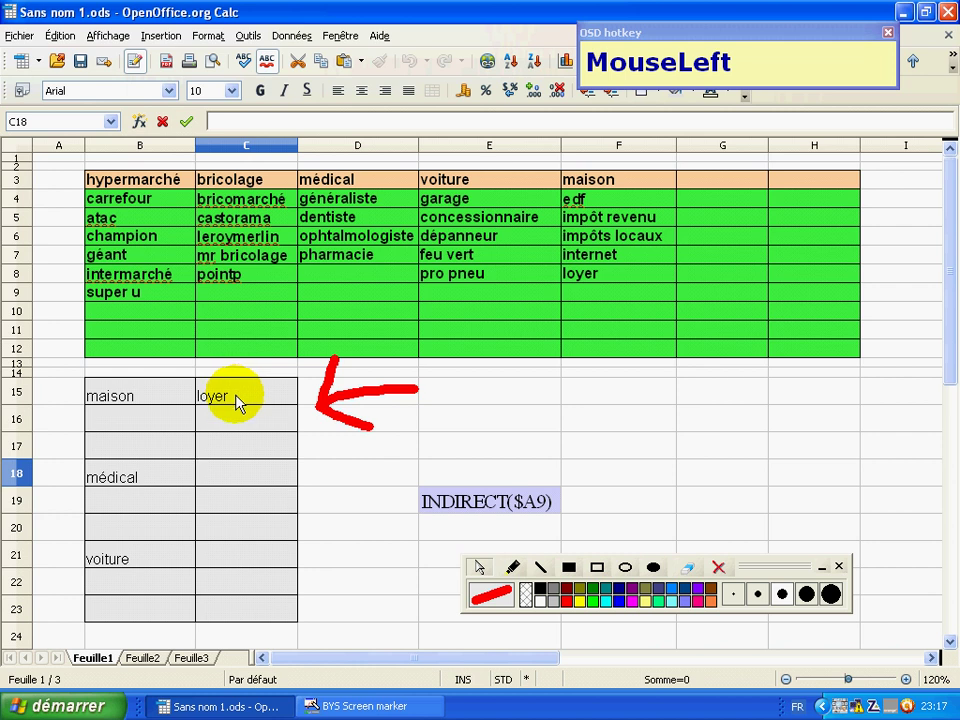
Compare C15 with C18 for a drop-down list, and fill C15 down through C23
left_click(262, 400)
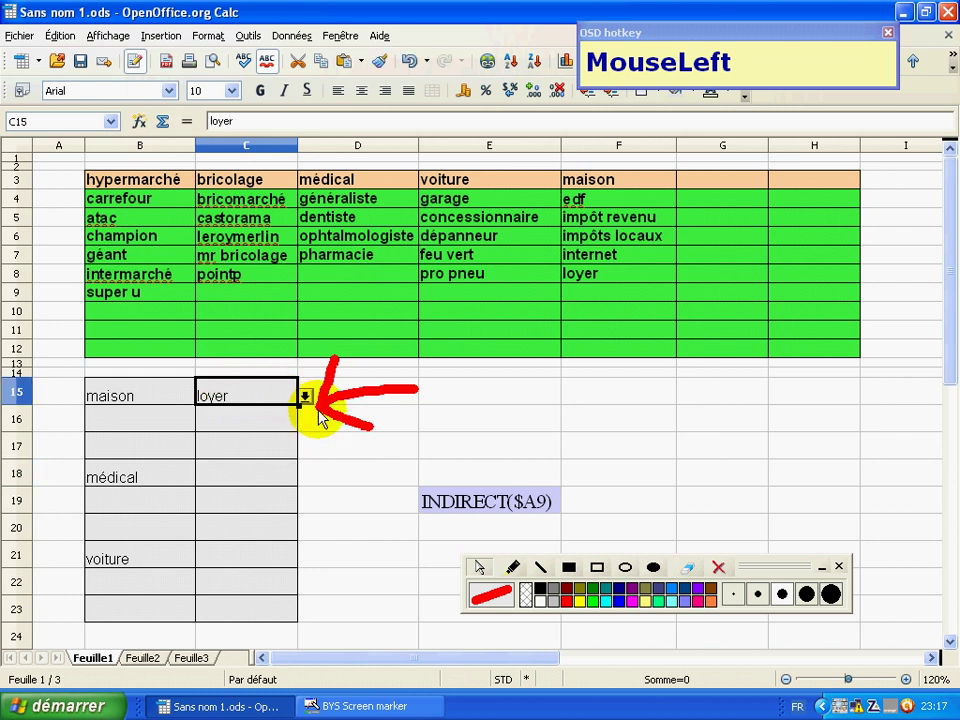
left_click(278, 446)
left_click(285, 476)
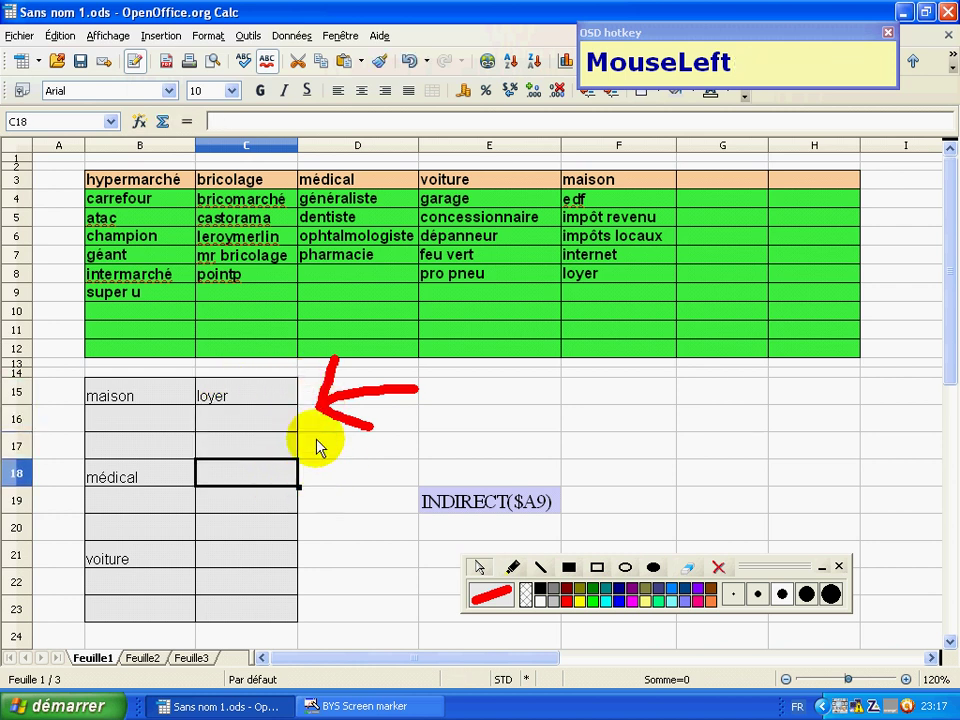
left_click(285, 418)
left_click(274, 390)
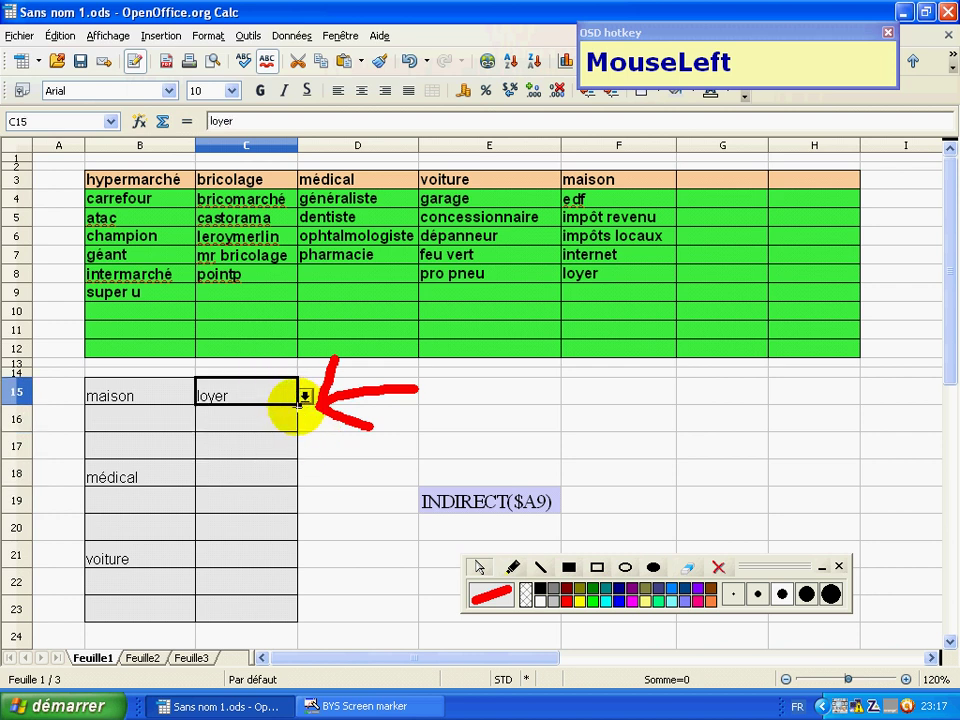
left_click_drag(299, 403, 300, 616)
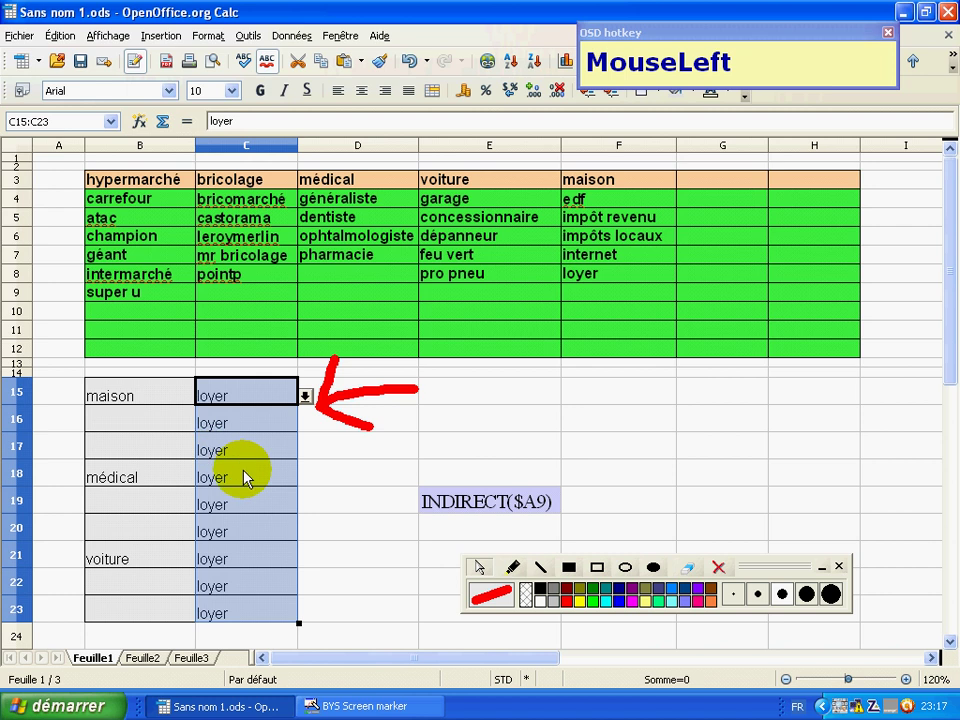
Undo the column C fill and all test entries until B15 holds hypermarché and C15 is empty
left_click(409, 61)
left_click(409, 61)
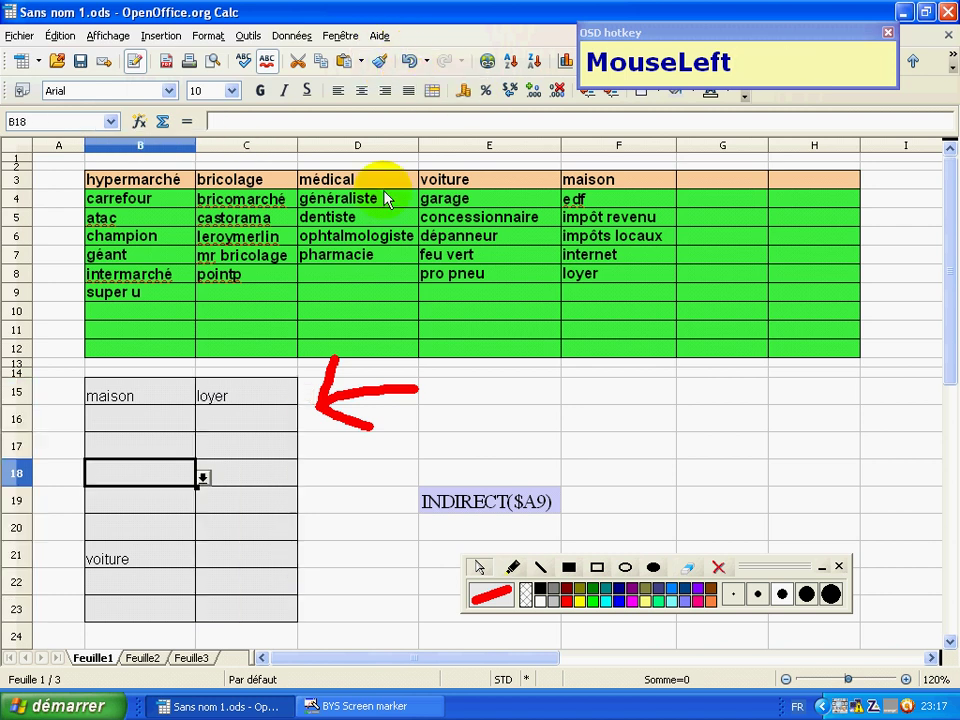
left_click(412, 62)
left_click(412, 62)
left_click(412, 62)
left_click(412, 62)
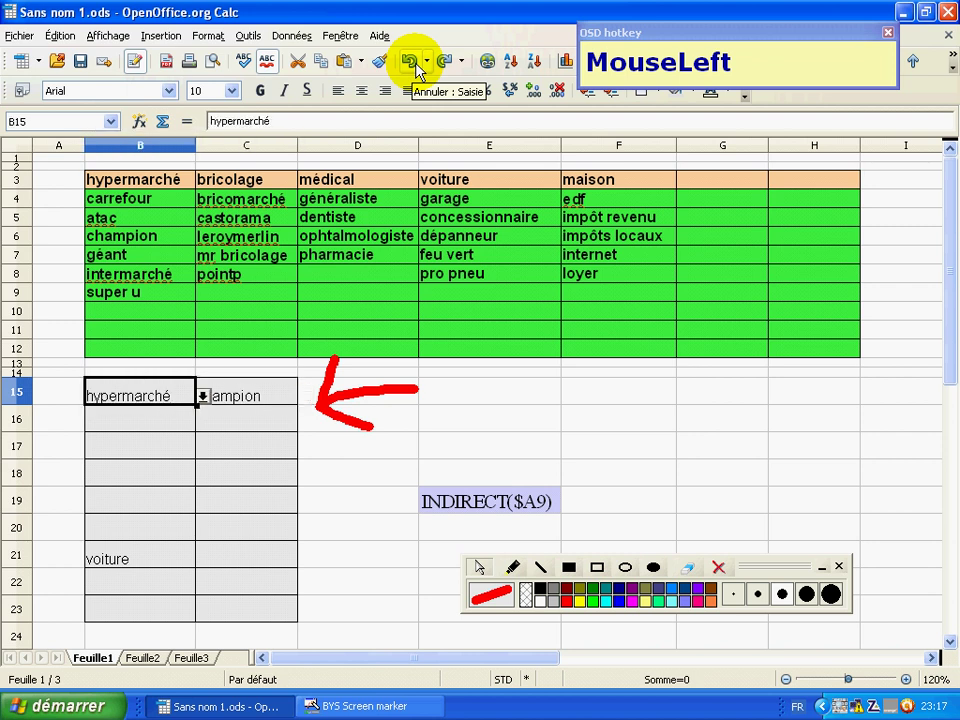
left_click(412, 62)
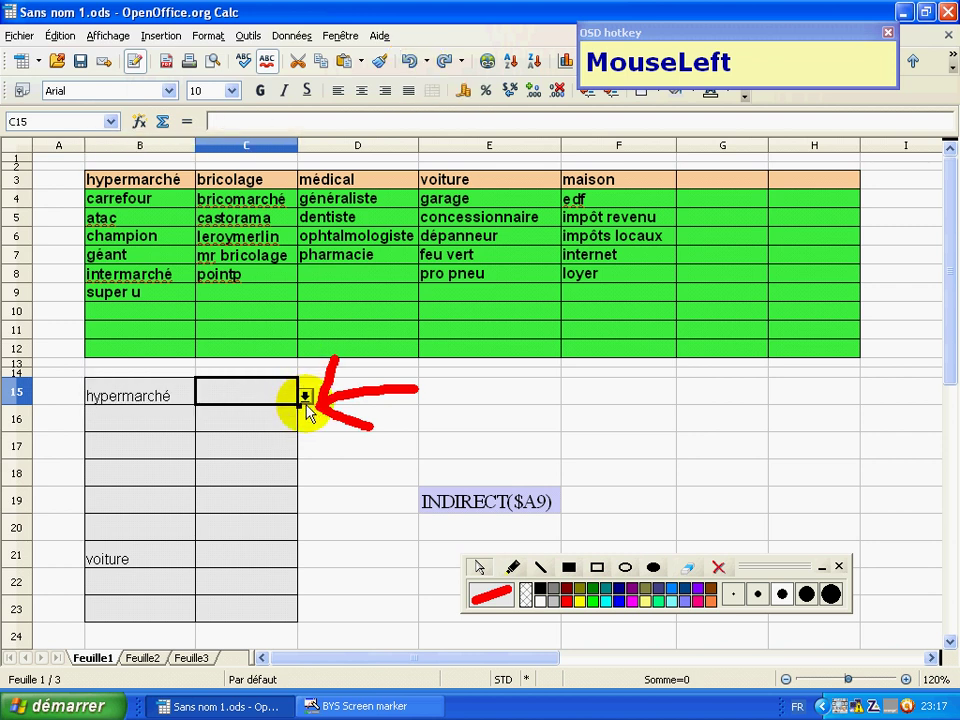
Fill the empty C15 with its validity down the grey cells of column C, and check C19 for a drop-down list
left_click_drag(298, 400, 270, 576)
left_click(249, 509)
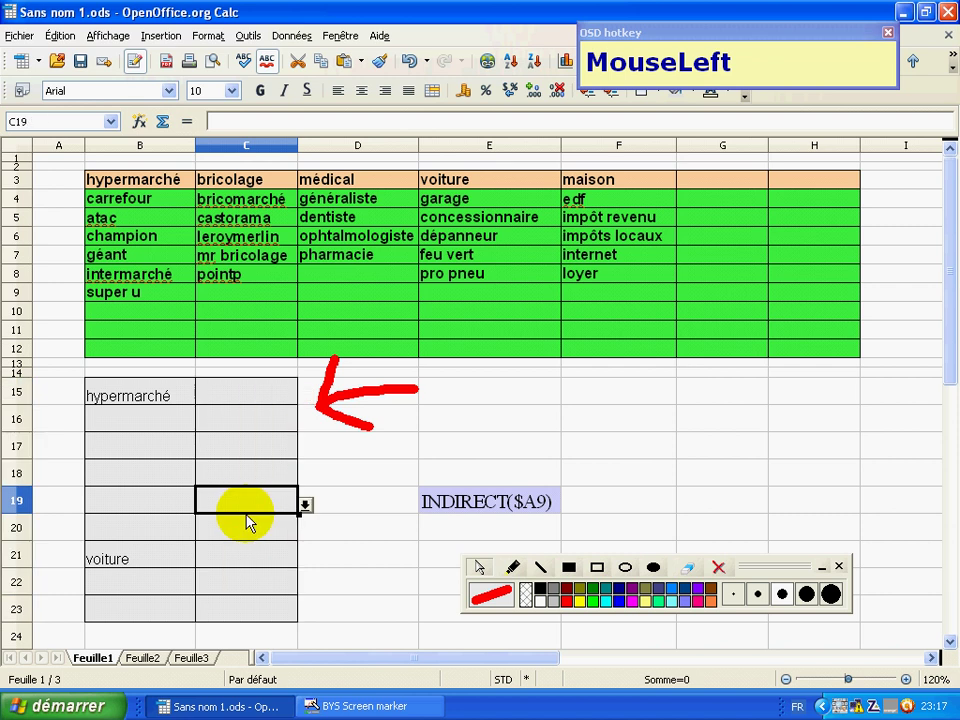
Choose pro pneu in C21 from the list that matches the voiture category in B21
left_click(158, 559)
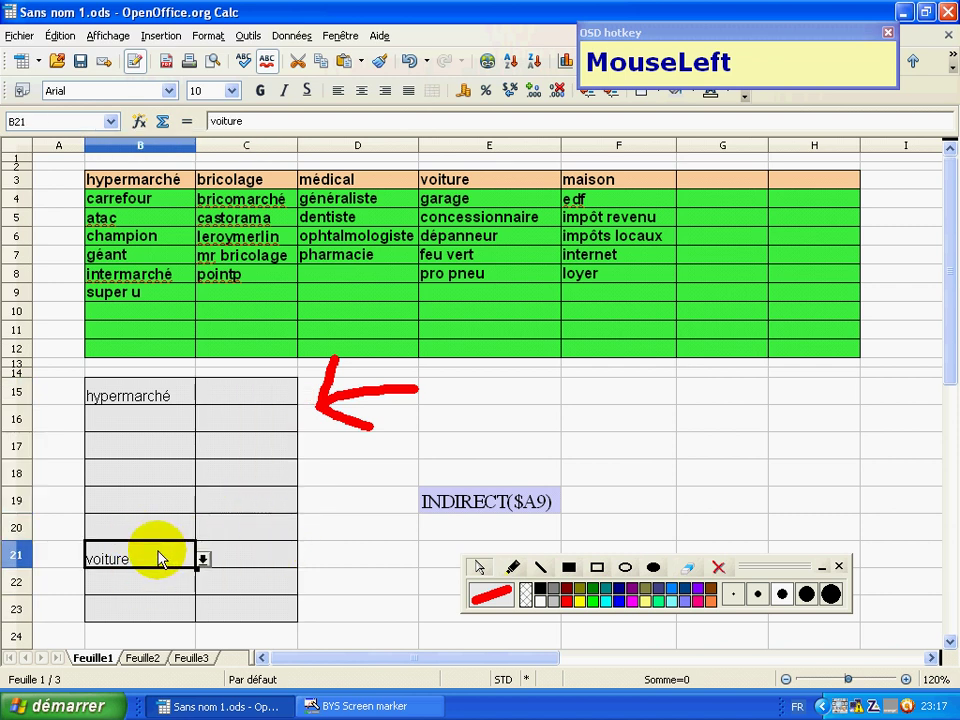
left_click(251, 561)
left_click(305, 560)
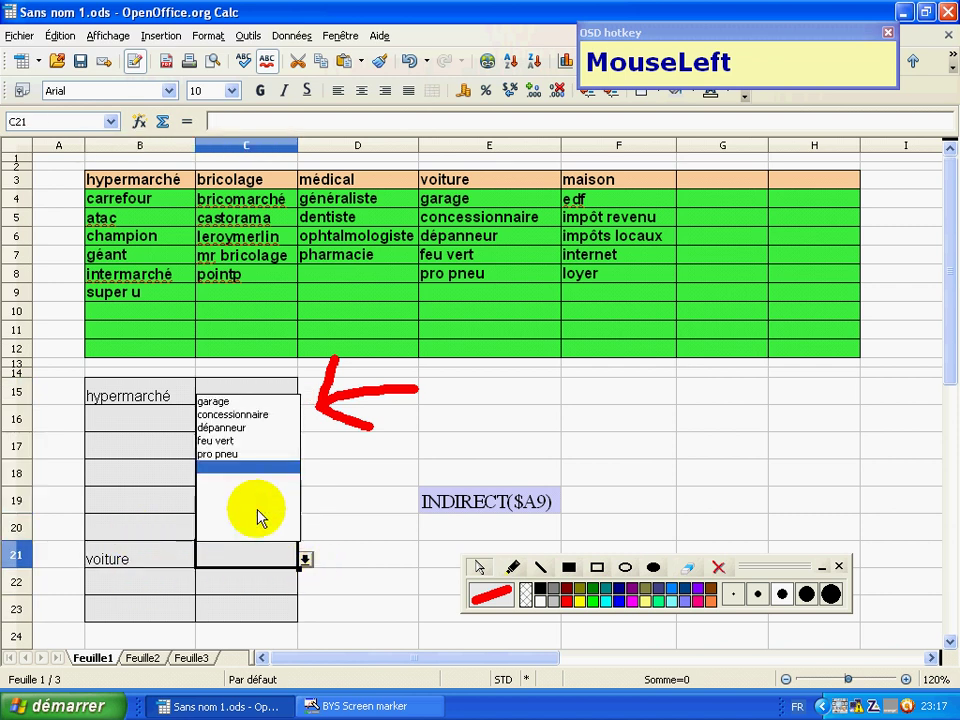
left_click(232, 456)
Choose bricolage in B23 and castorama from the matching drop-down list in C23
left_click(125, 618)
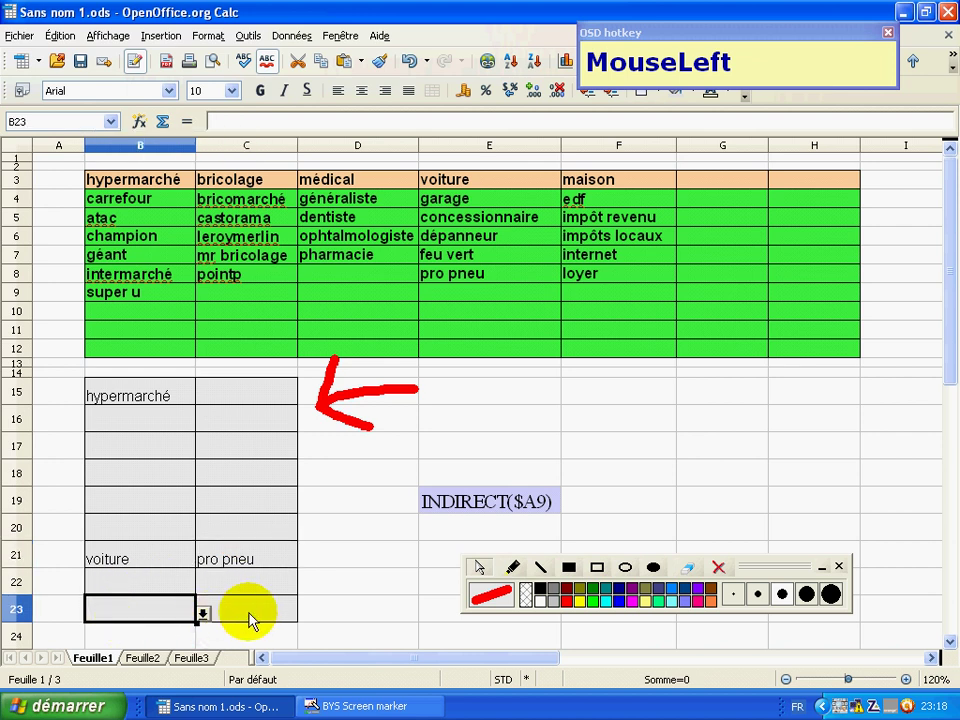
left_click(204, 614)
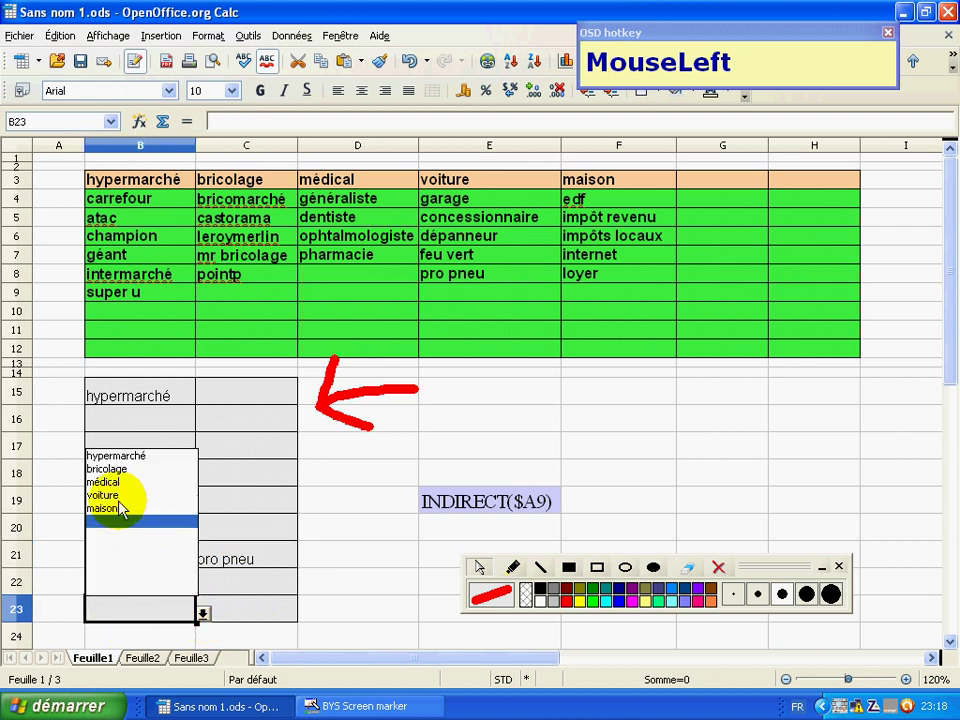
left_click(108, 469)
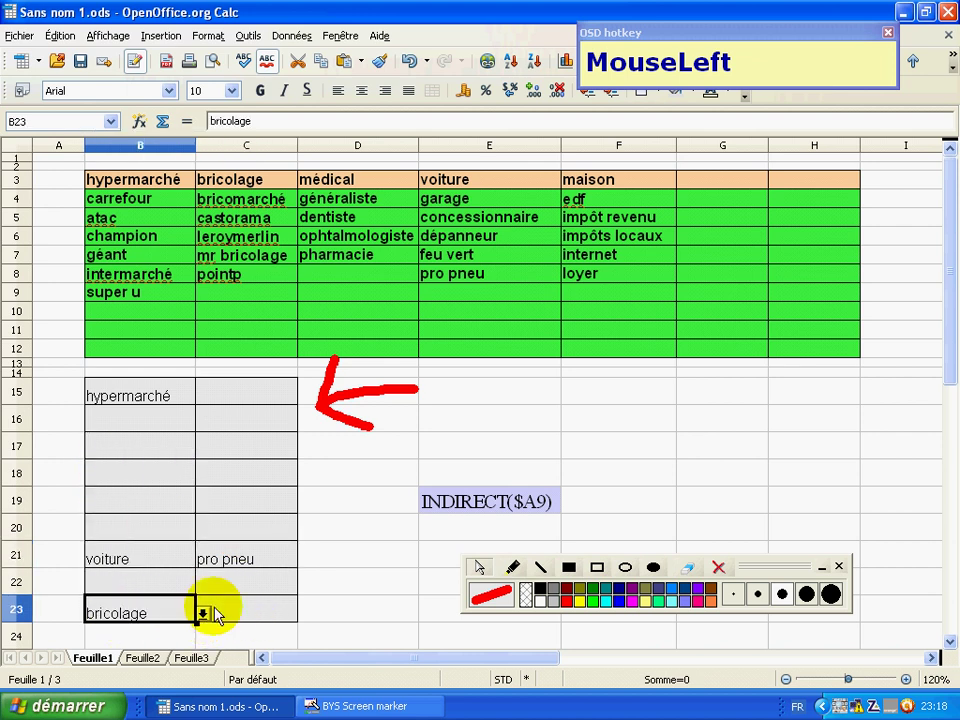
left_click(242, 613)
left_click(304, 613)
left_click(222, 469)
left_click(178, 480)
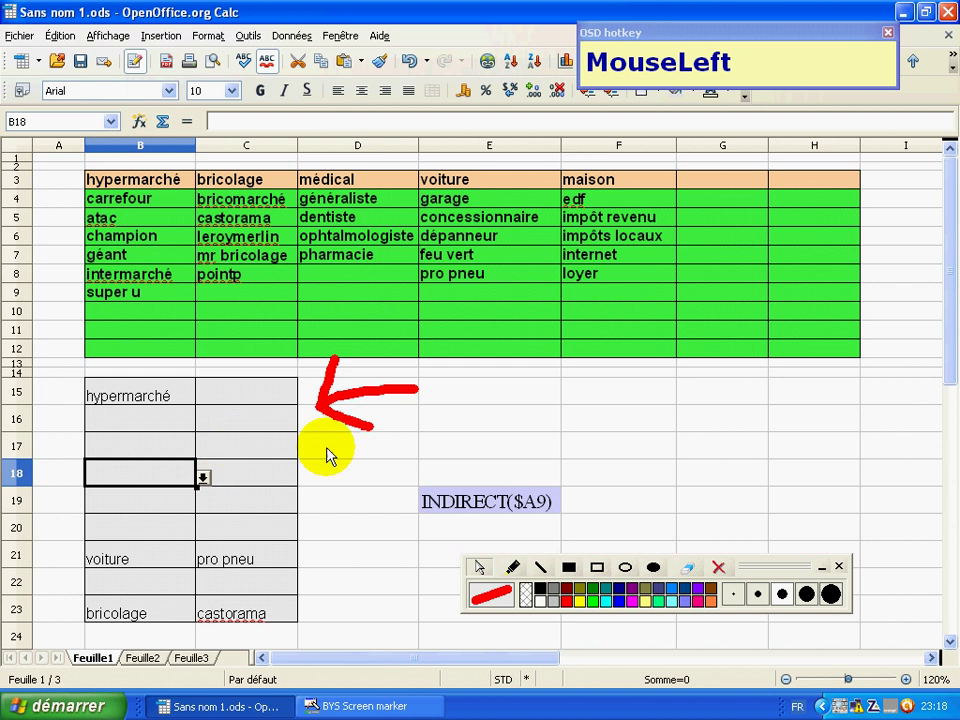
Erase the red arrow annotation and enter divers as a new category heading in G3
left_click(718, 567)
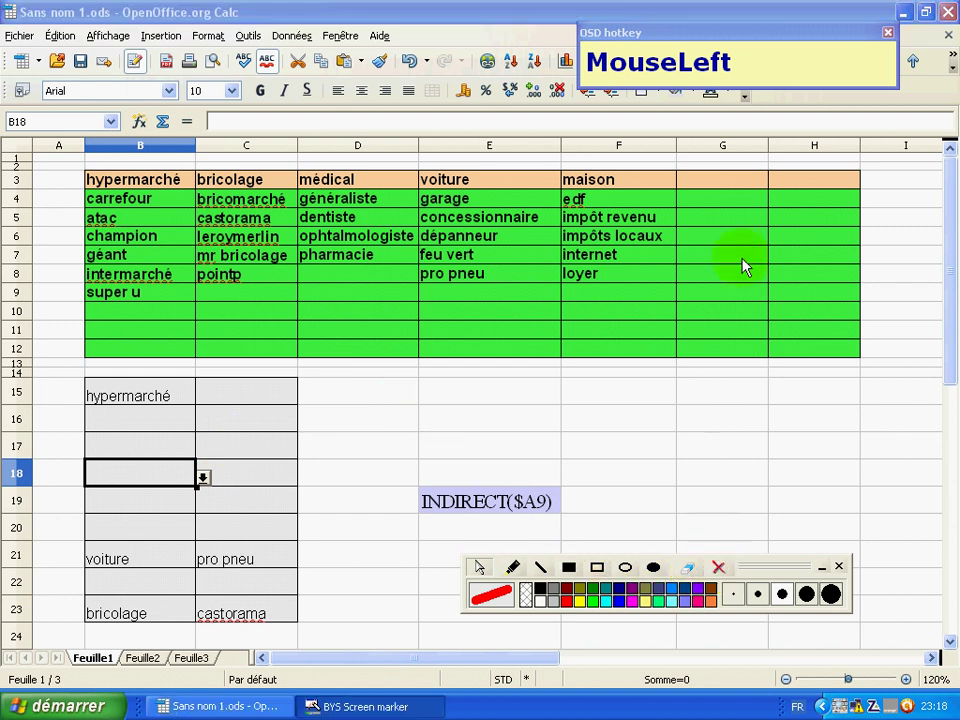
left_click(710, 188)
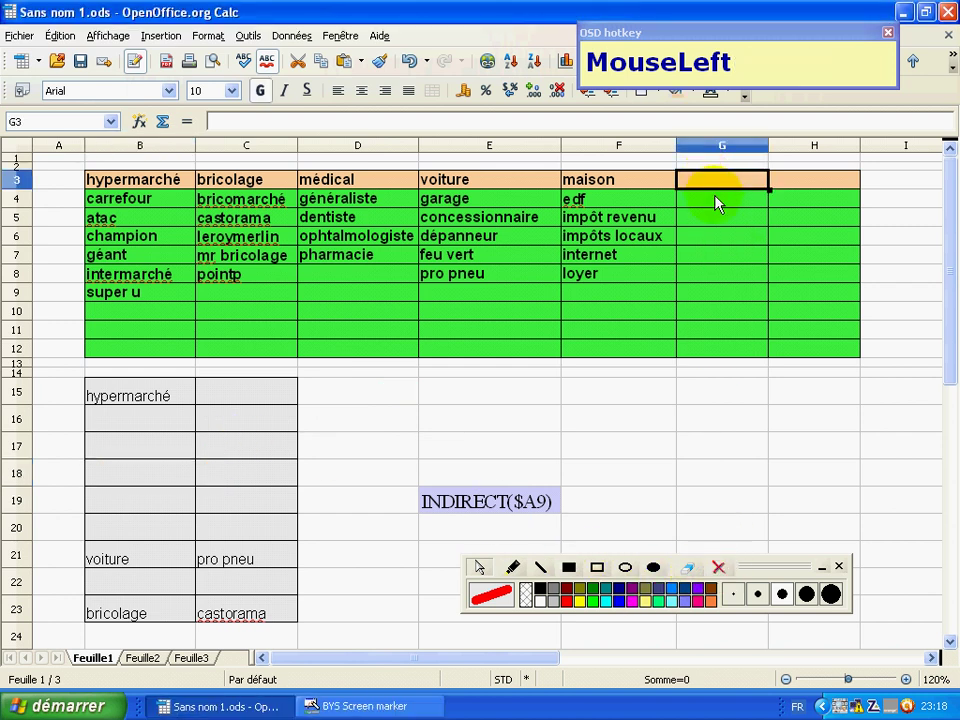
key("F9")
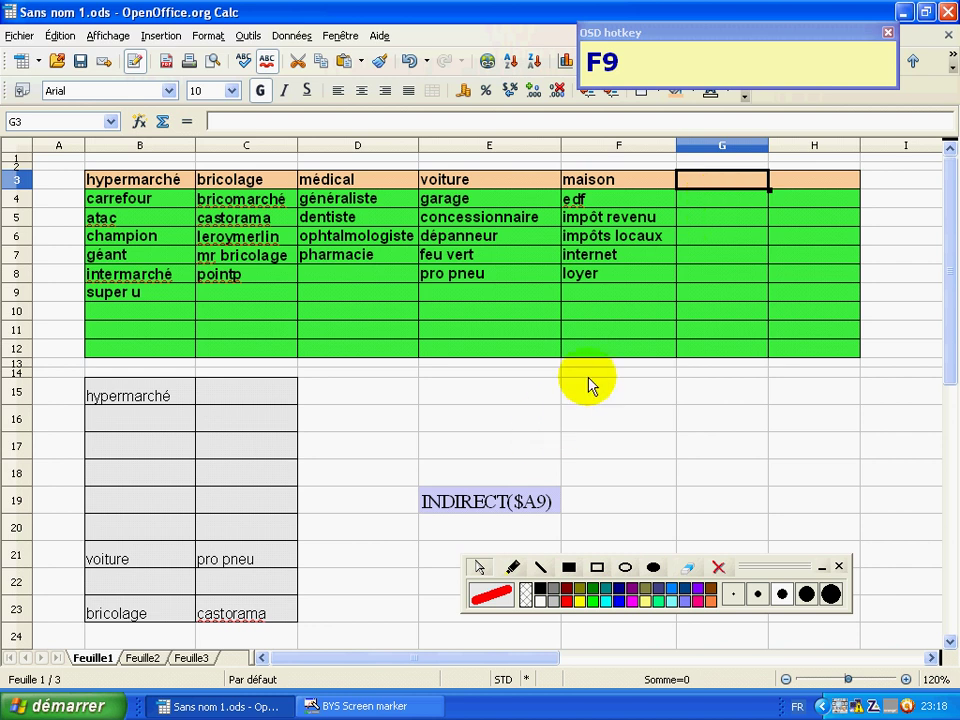
left_click(716, 188)
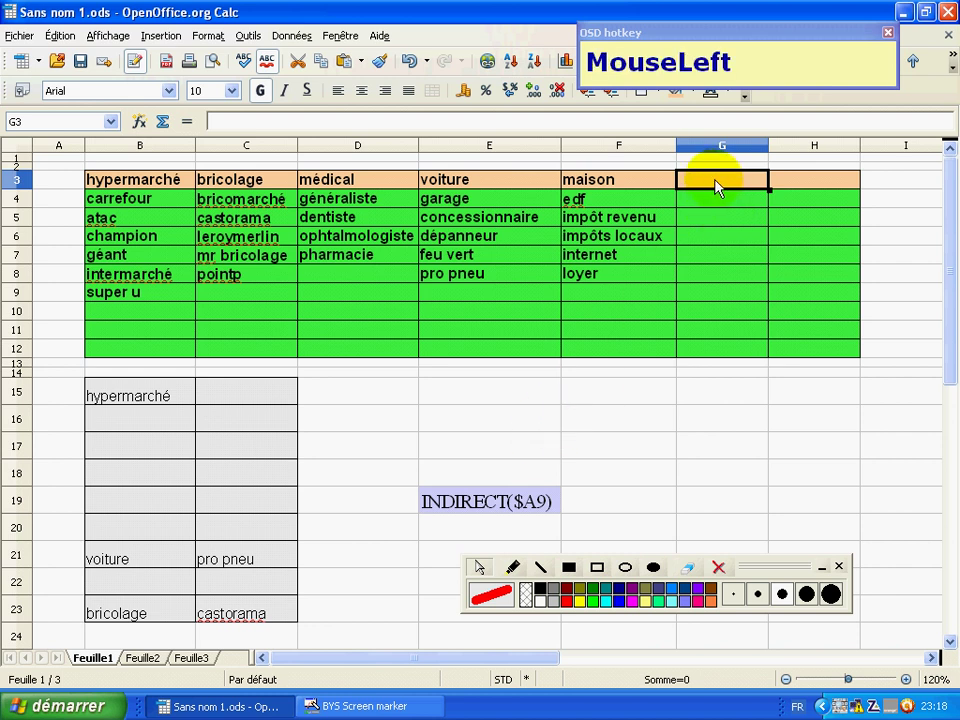
type("divers")
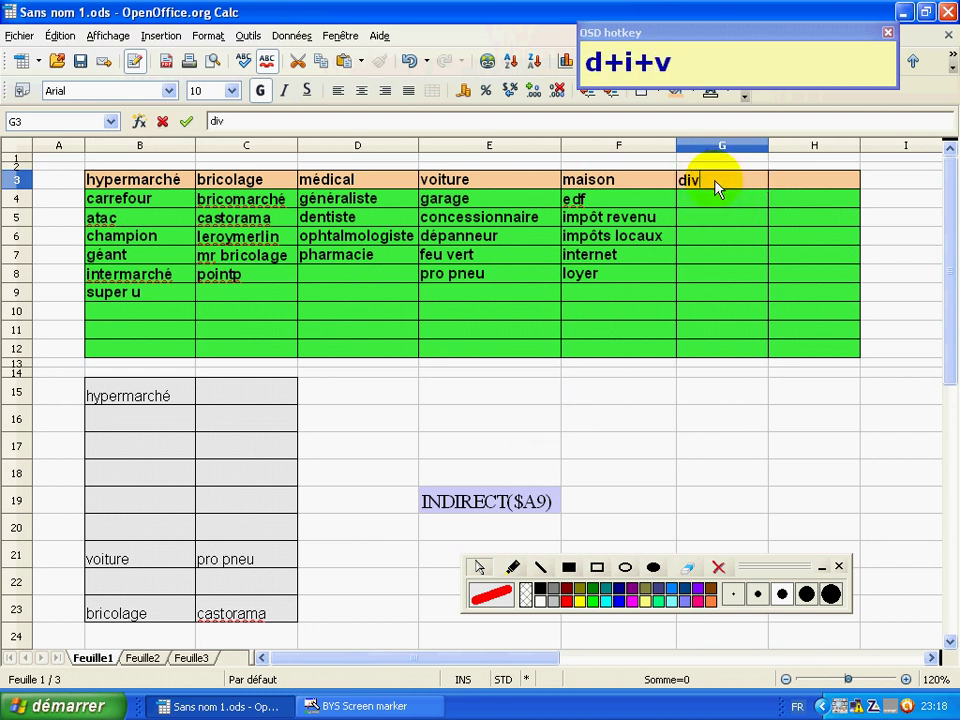
left_click(711, 201)
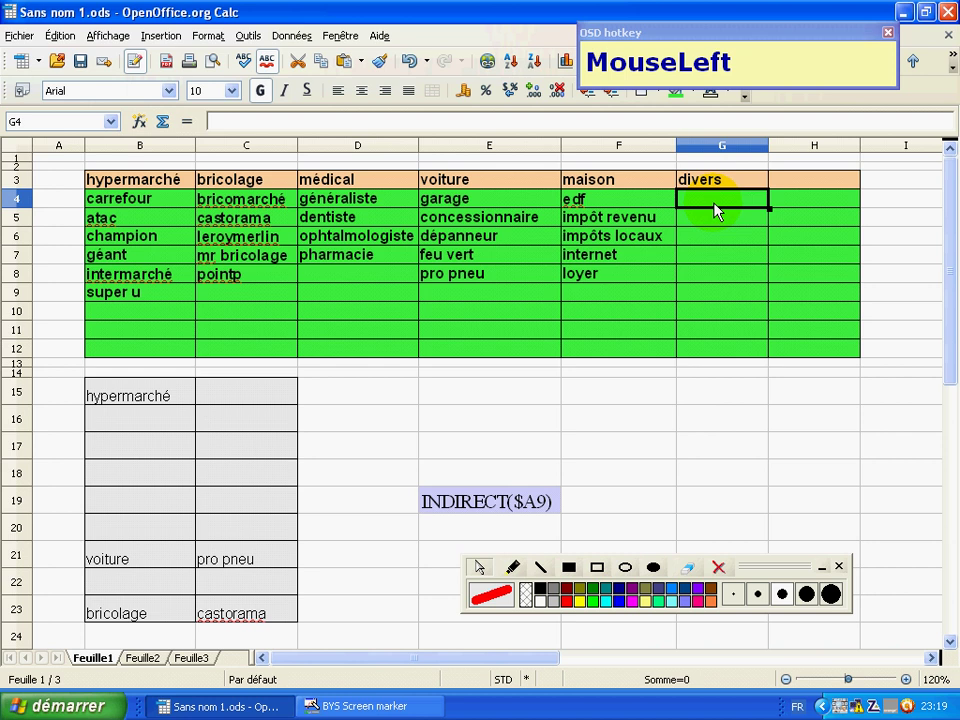
Enter loto in G4 and salaire in G5 under the divers heading
left_click(714, 204)
left_click(716, 204)
type("loto")
left_click(714, 229)
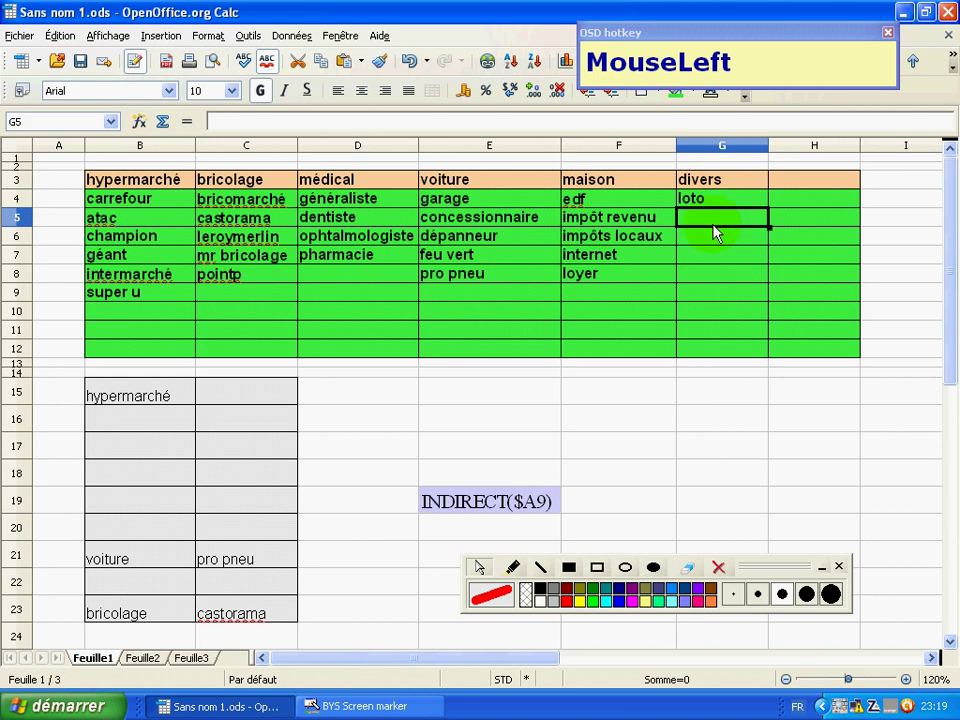
type("salire")
left_click_drag(716, 232, 683, 218)
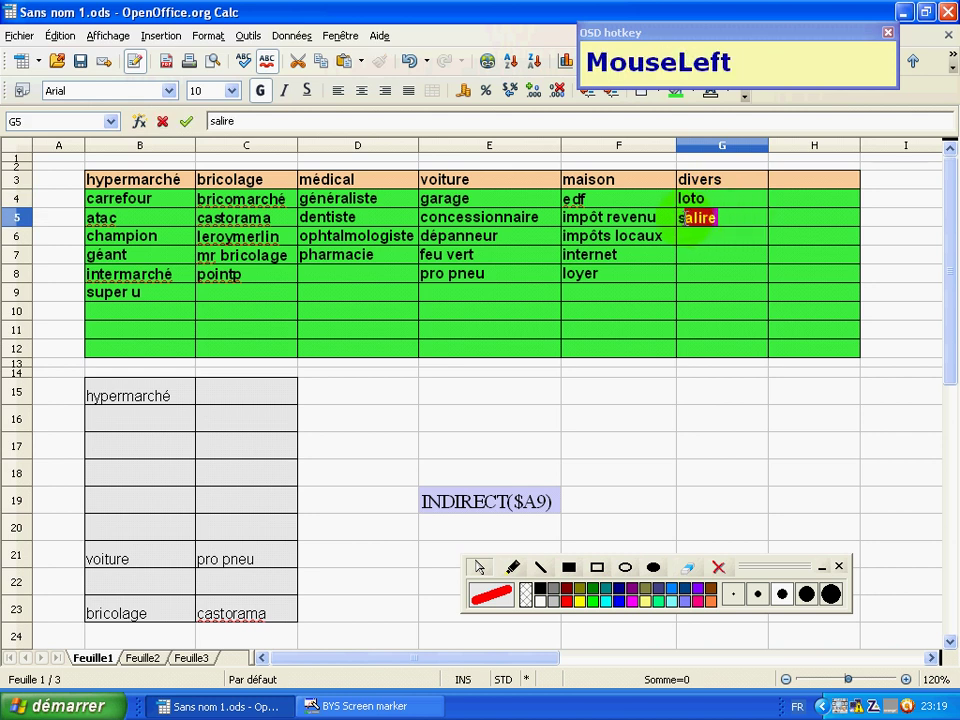
type("ai")
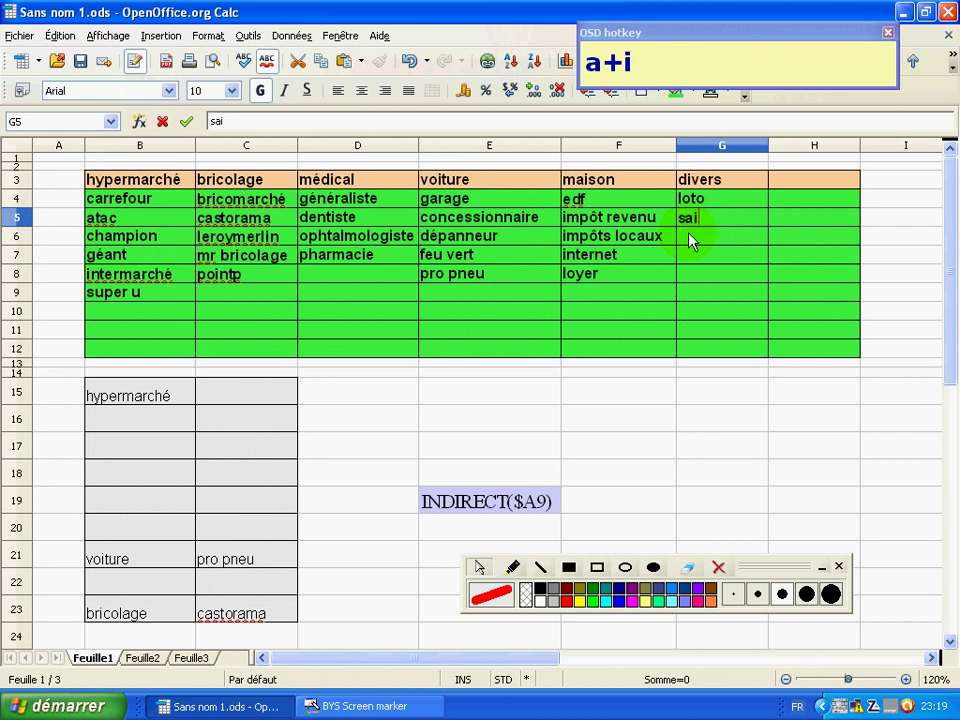
key("BackSpace")
type("laire")
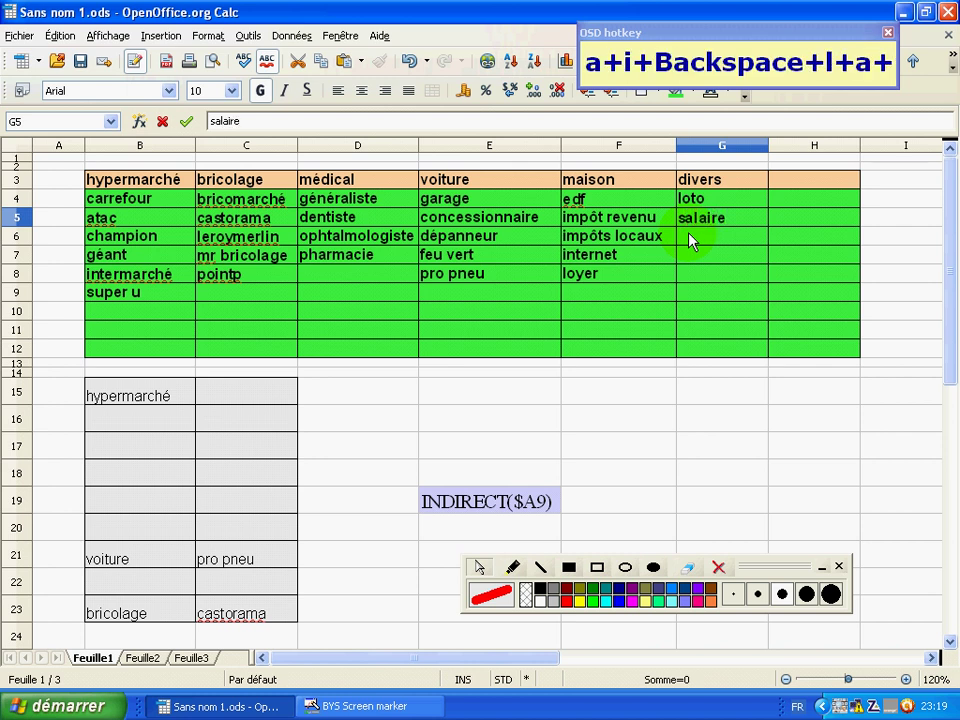
left_click(690, 240)
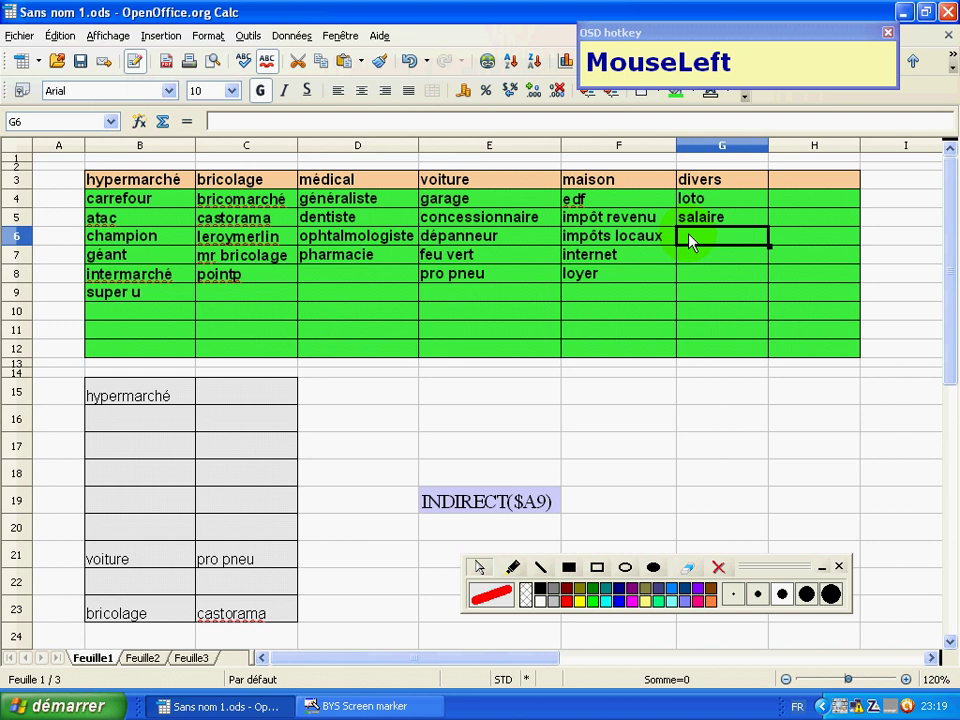
Enter kjk in G6 and autres commerces in G7, and widen column G to fit the text
type("kjk")
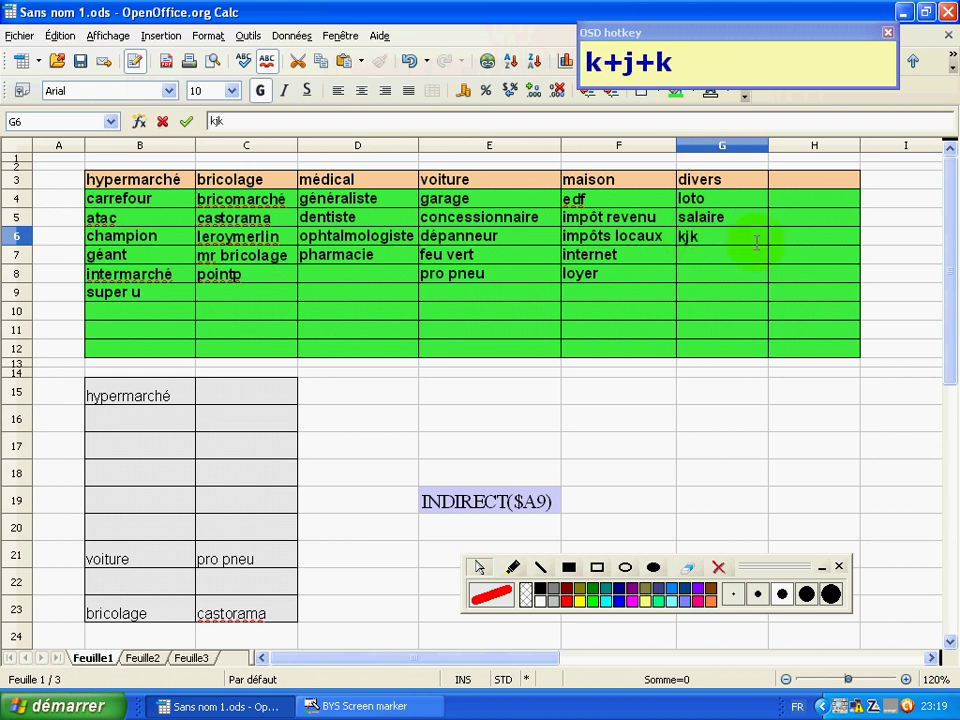
left_click(743, 259)
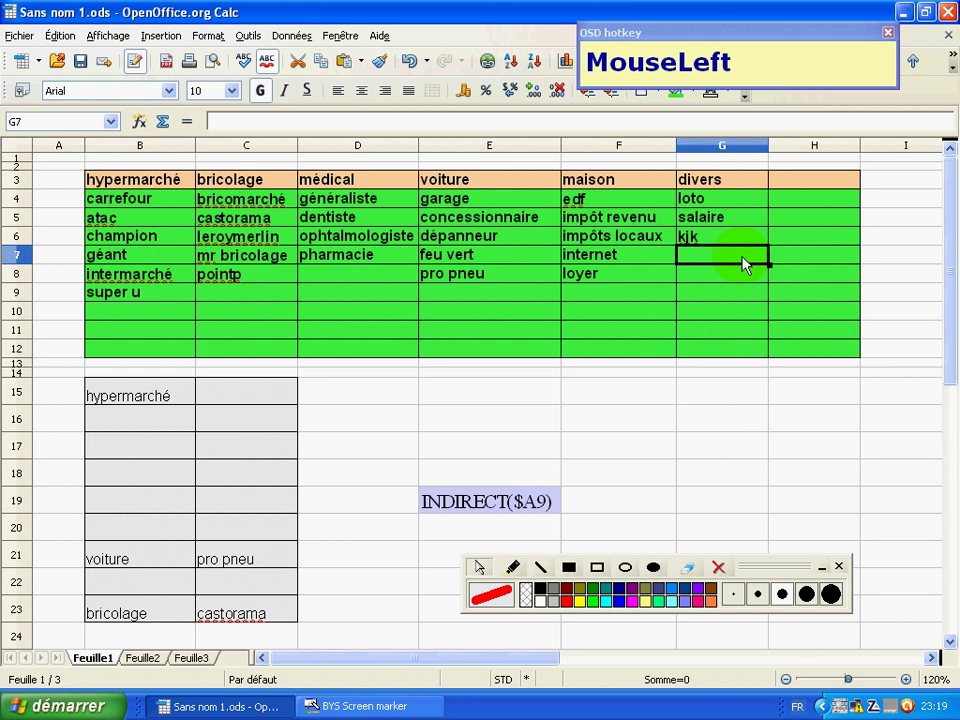
type("autre")
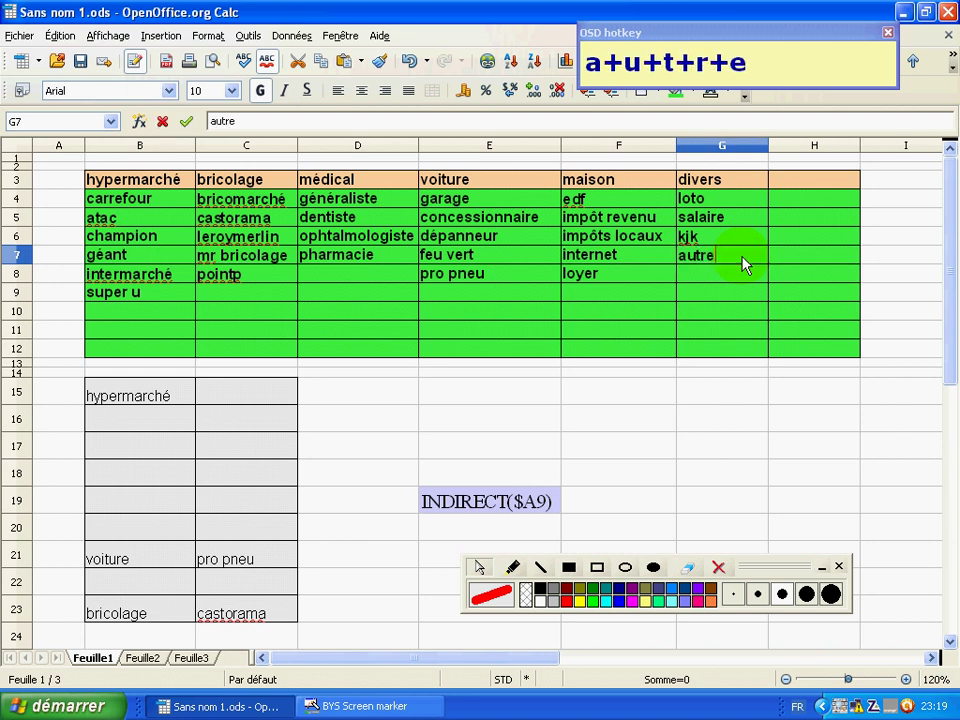
type("s commerc")
key("BackSpace")
type("c")
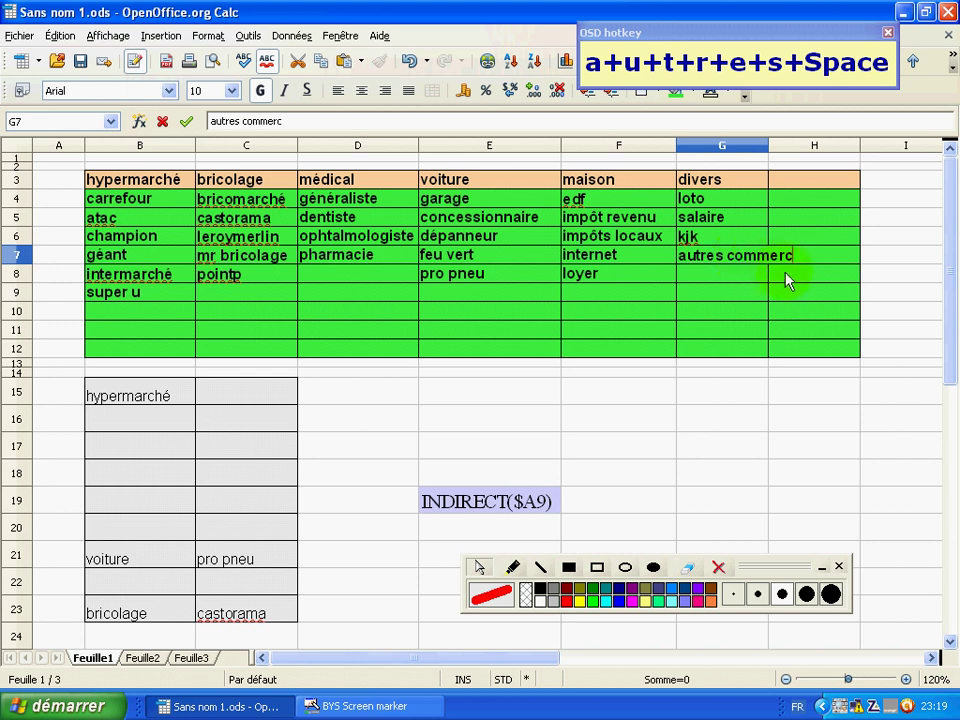
type("es")
left_click(769, 156)
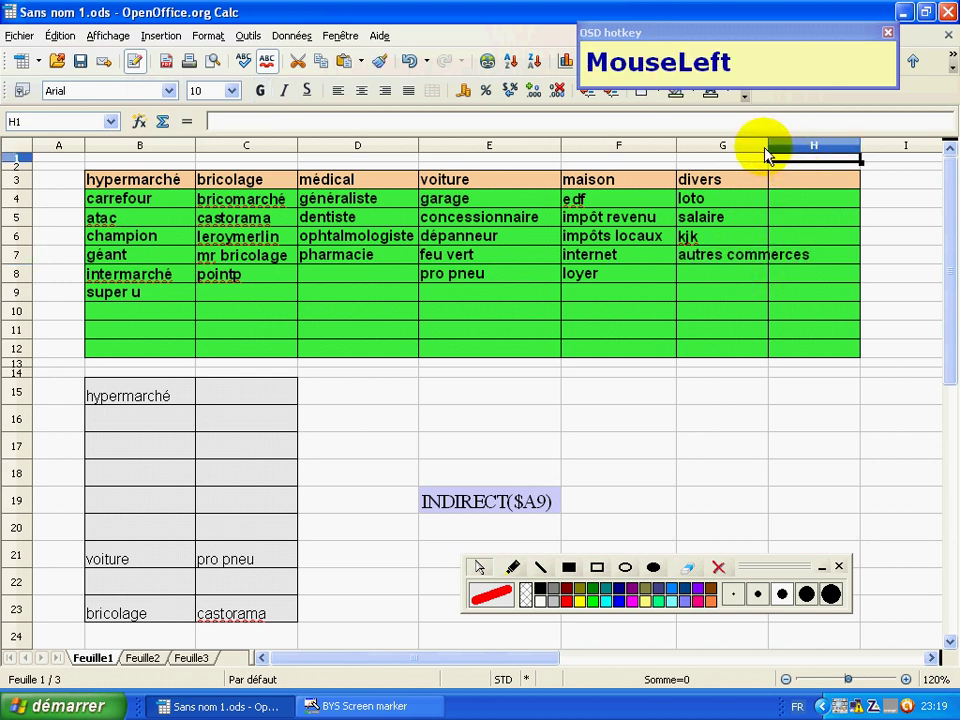
left_click_drag(769, 146, 831, 146)
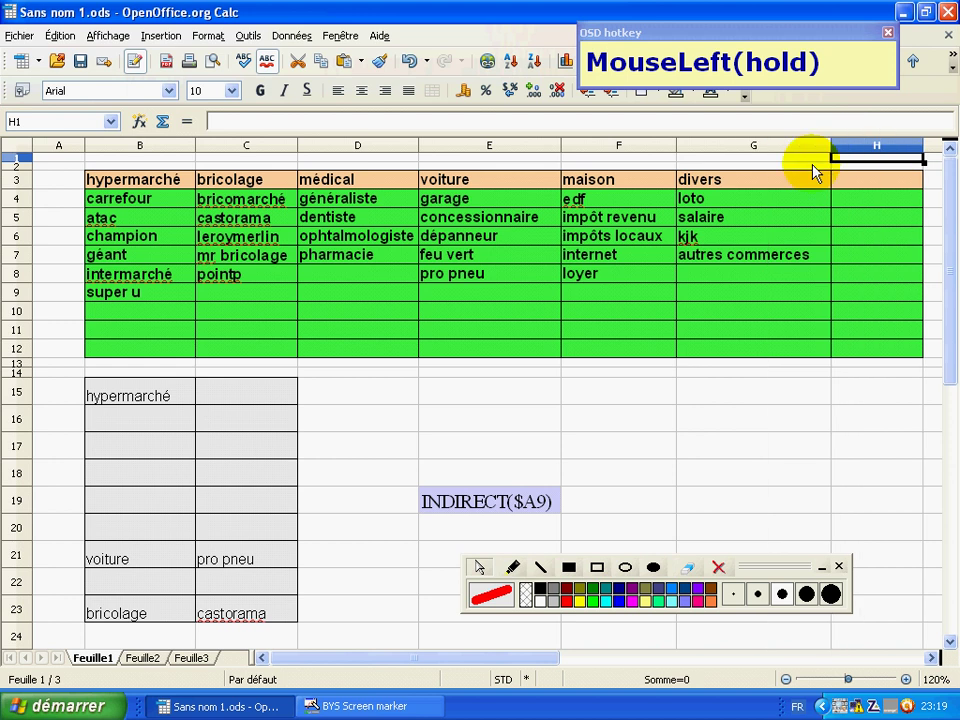
Enter etc... in G8 as the last item of the divers category
left_click(718, 273)
type("etc")
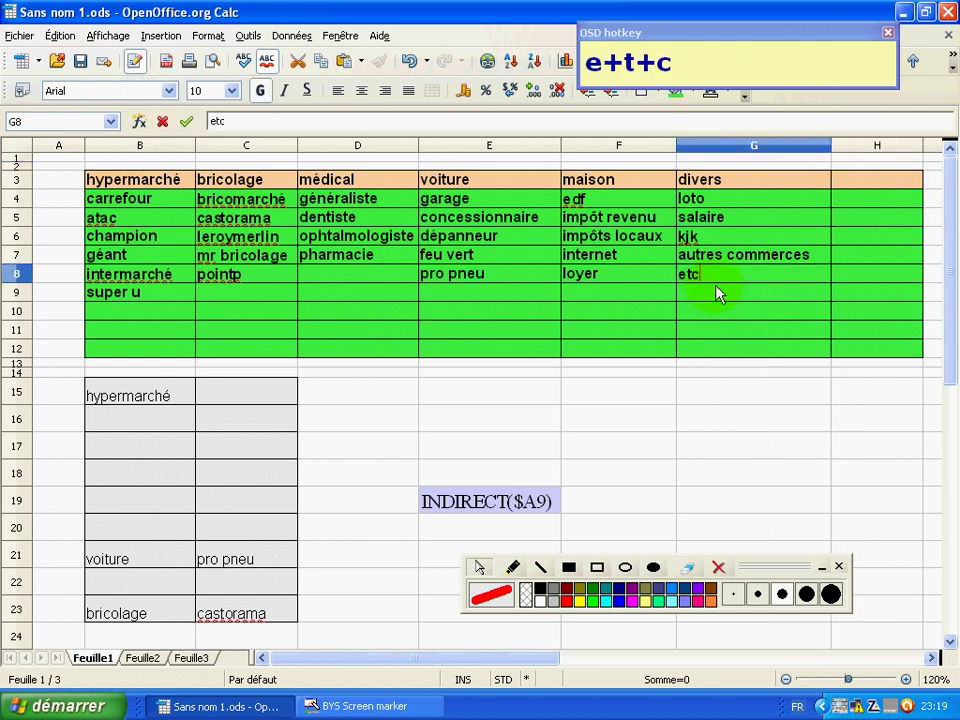
key("shift")
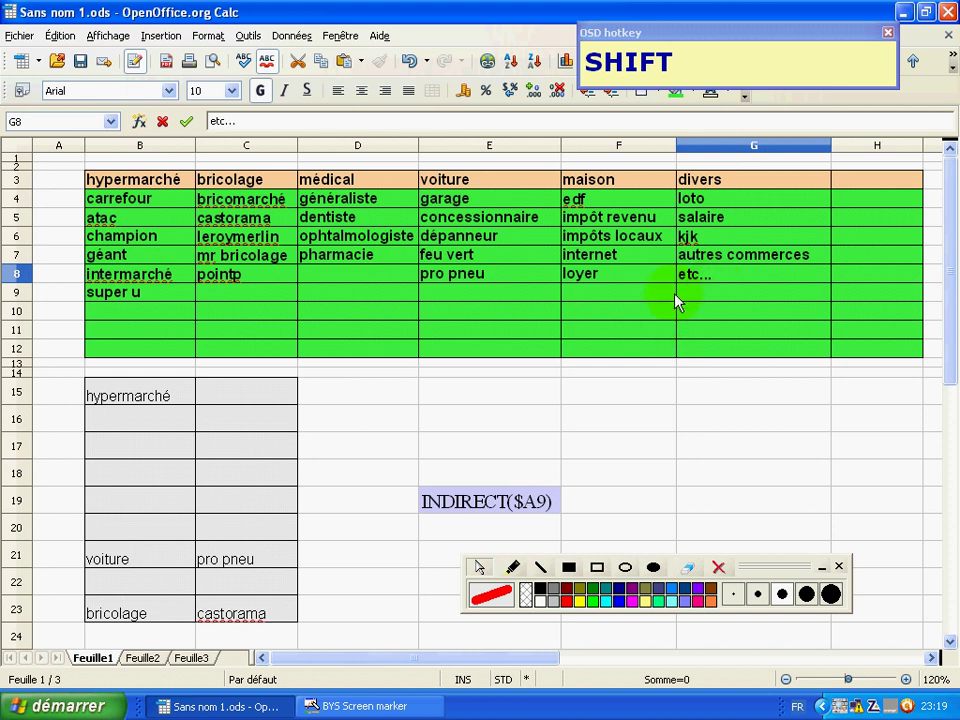
left_click(684, 278)
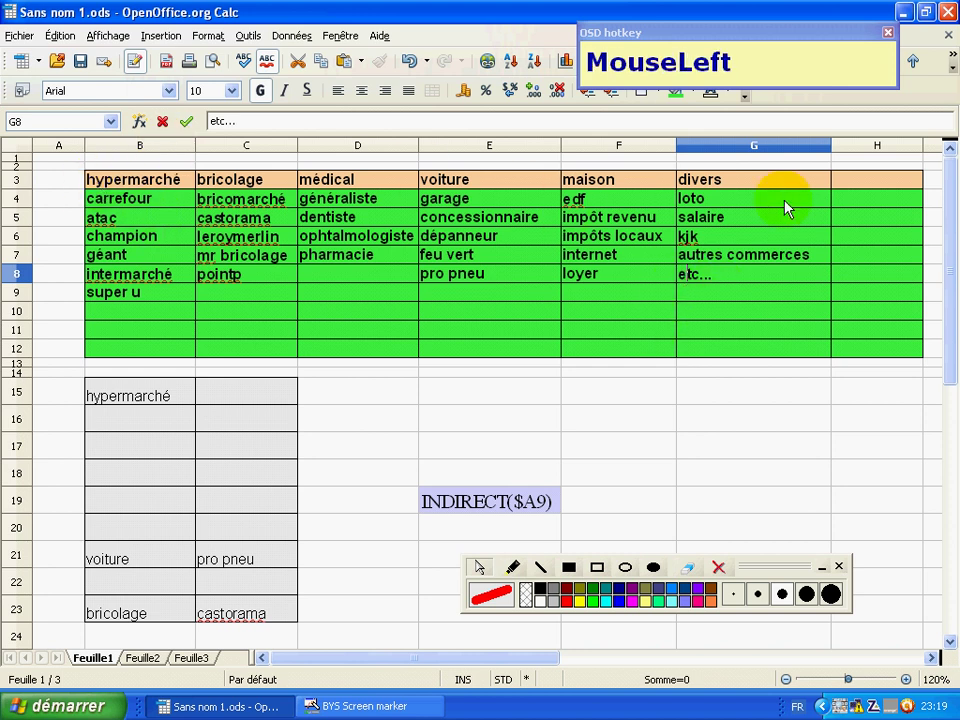
Choose divers as the category in B17 and check the dependent drop-down list in C17
left_click(140, 452)
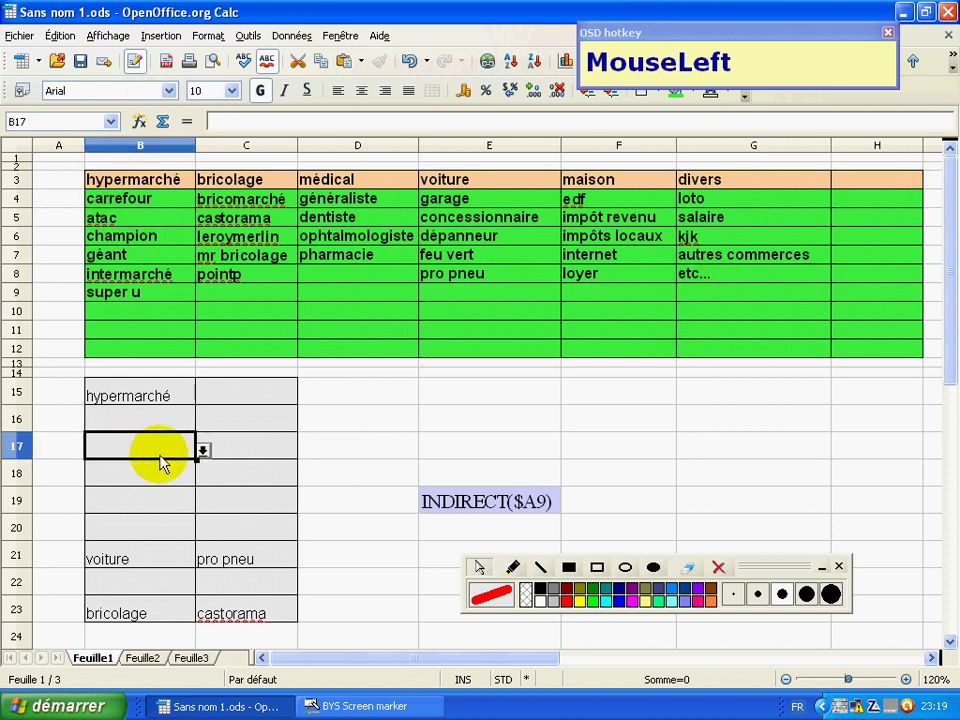
left_click_drag(203, 452, 107, 540)
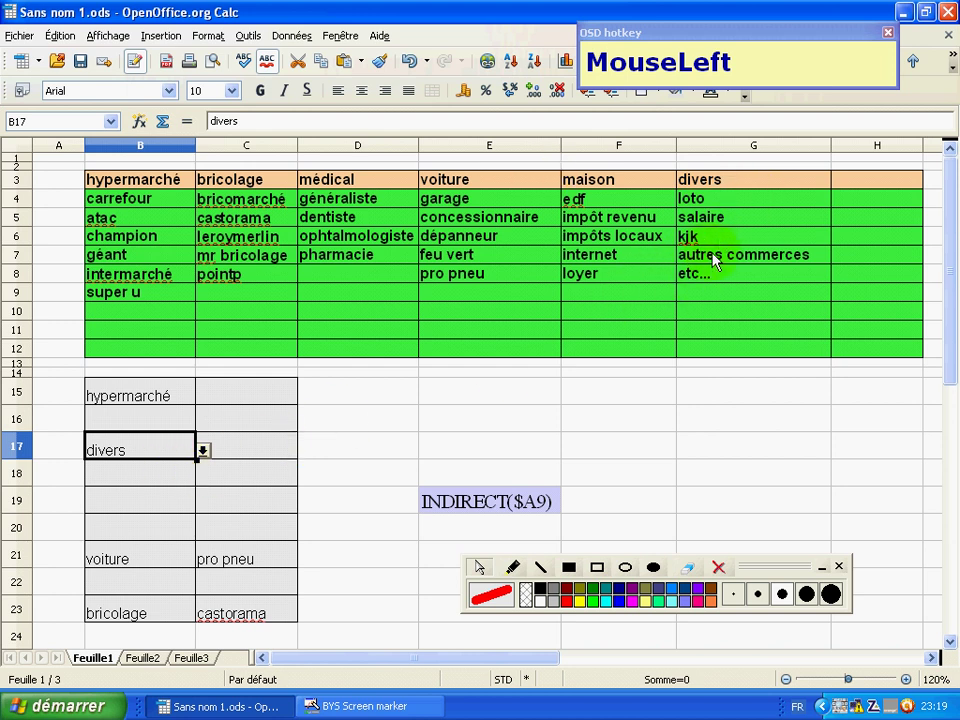
left_click(252, 452)
left_click(304, 451)
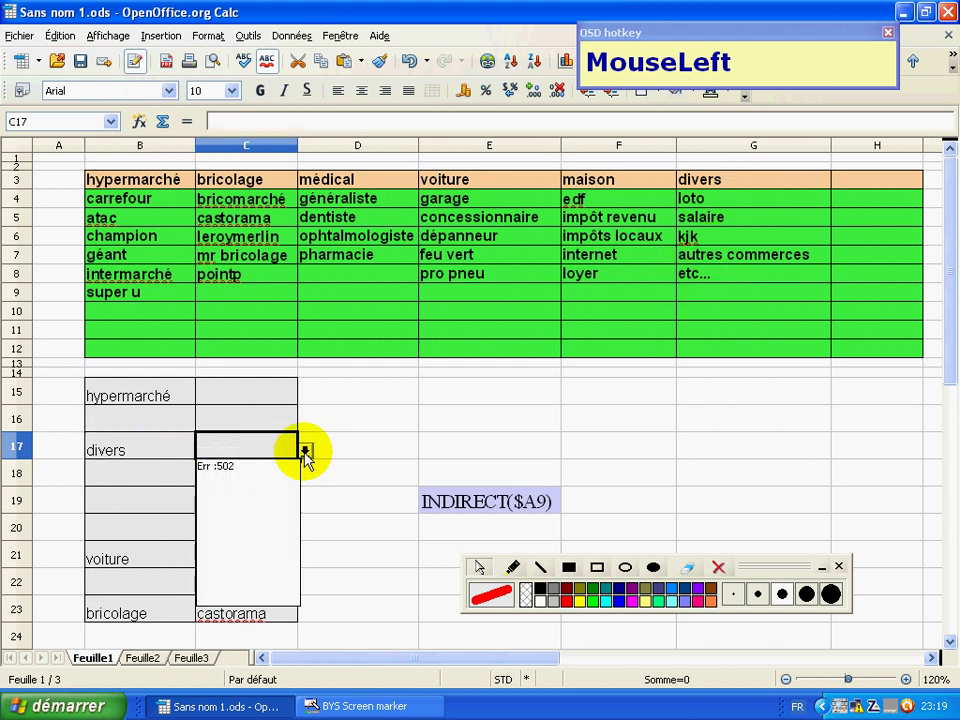
left_click(228, 478)
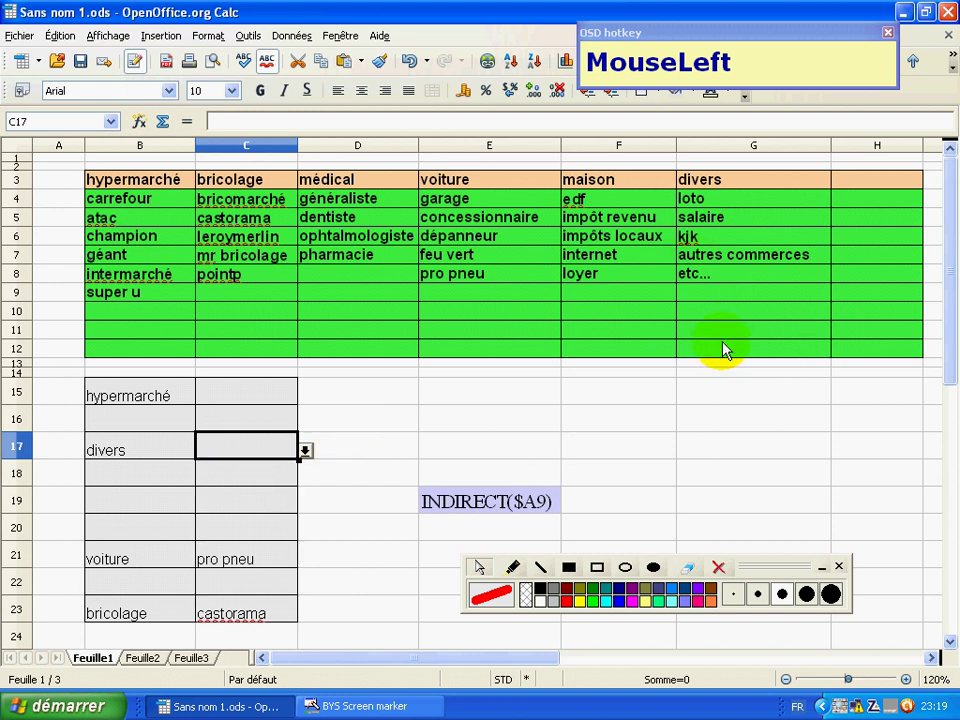
Define the range name divers for the cells G4:G12
left_click_drag(715, 353, 707, 200)
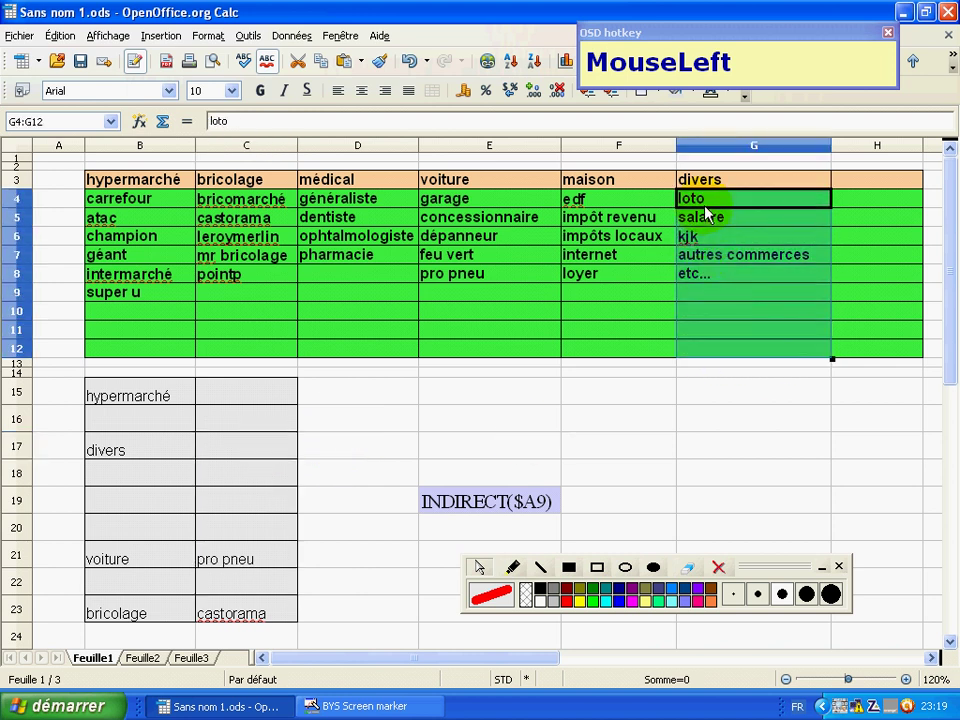
left_click(75, 121)
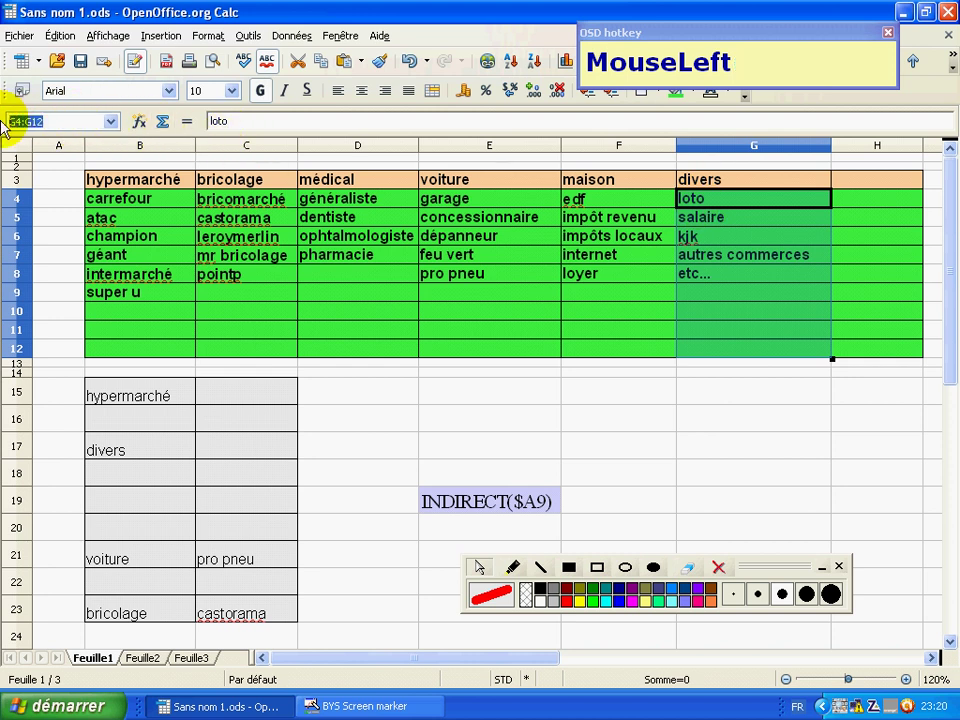
type("diversd")
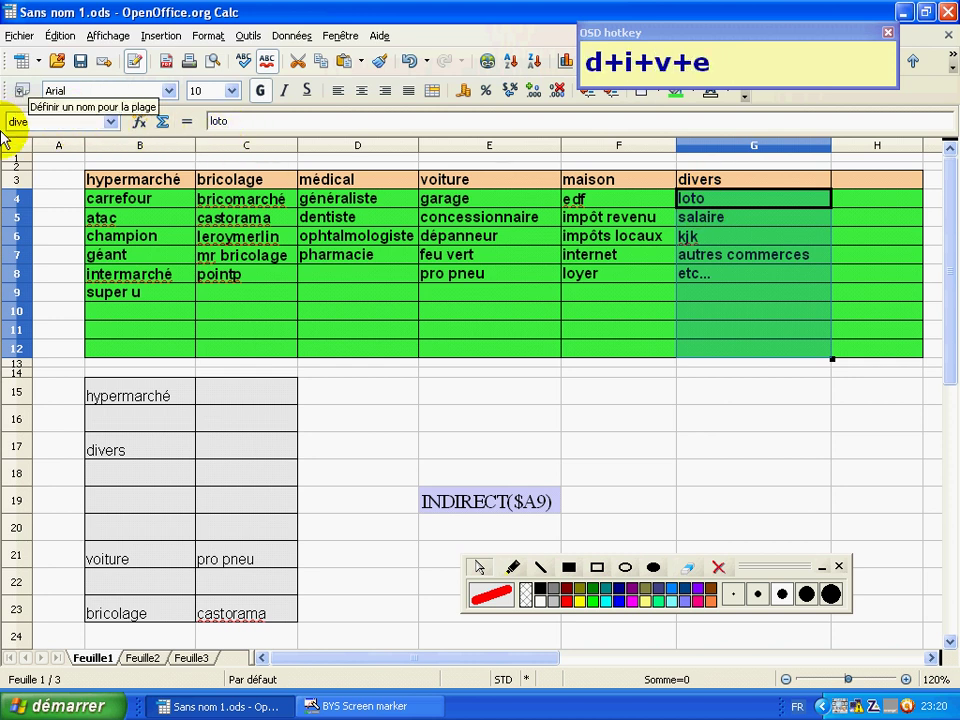
key("BackSpace")
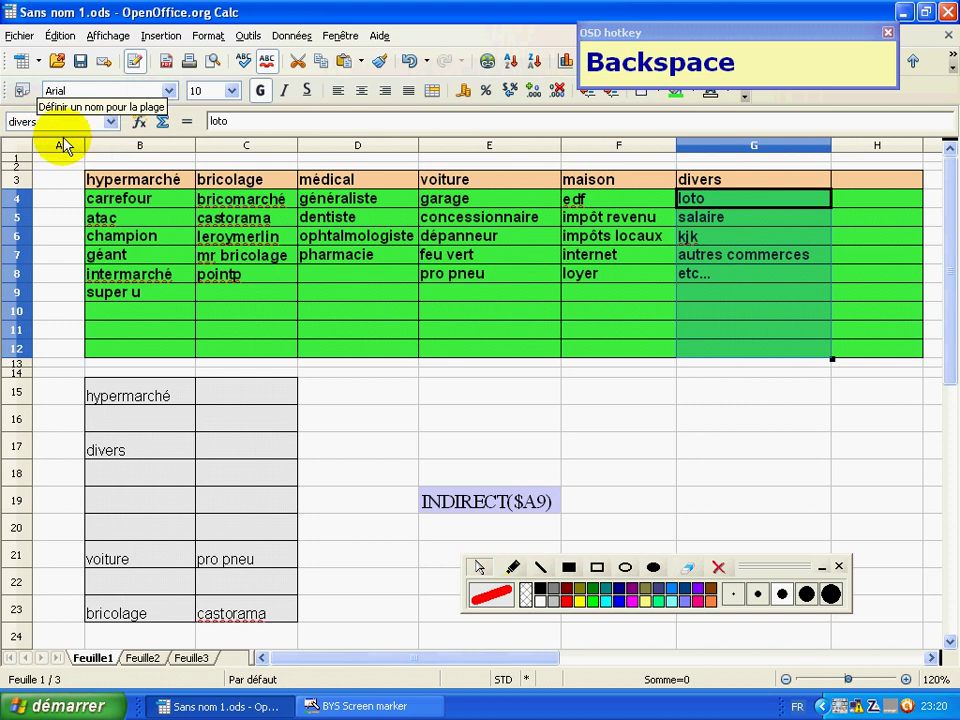
key("Return")
left_click(628, 316)
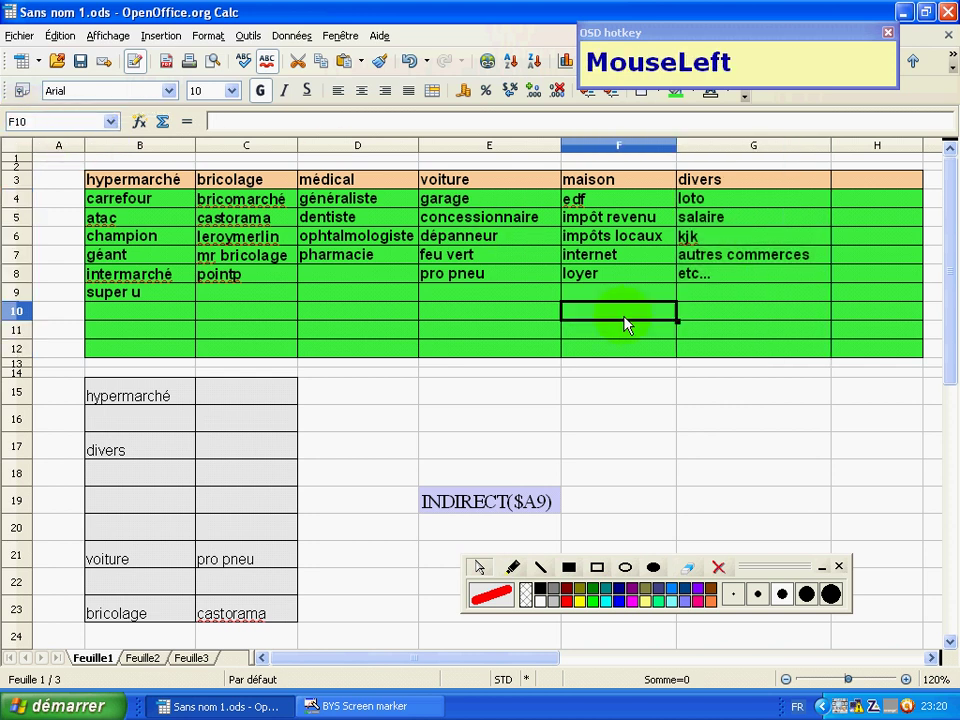
Choose salaire in C17 from the list that matches the divers category in B17
left_click(244, 452)
left_click(305, 451)
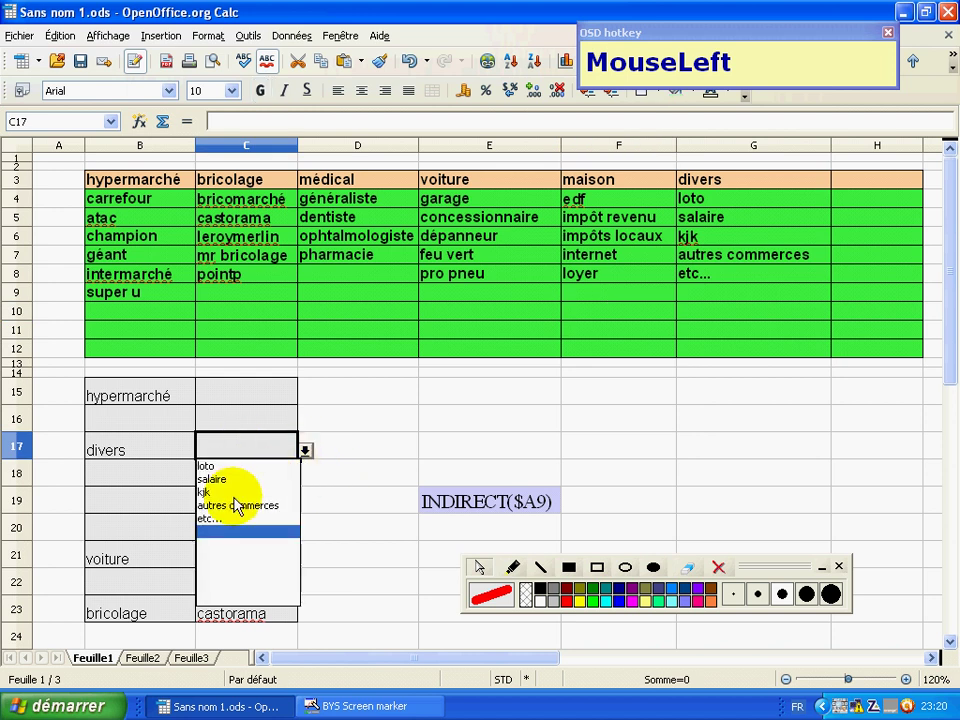
left_click(222, 481)
left_click(154, 504)
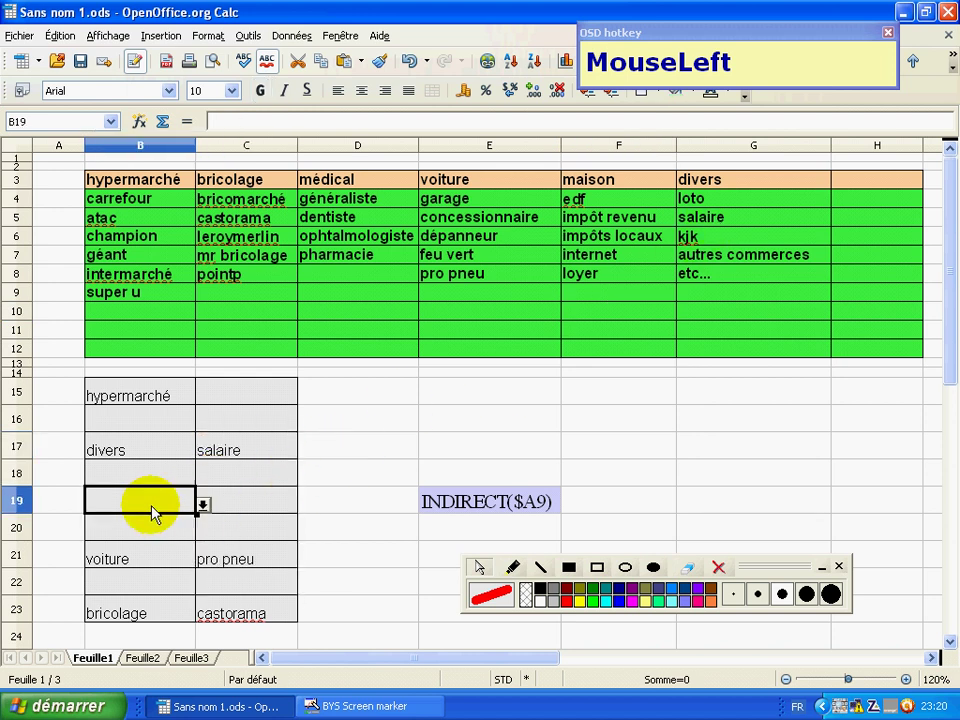
Choose divers as the category in B19 and loto from its dependent drop-down list in C19
left_click(202, 504)
left_click(108, 586)
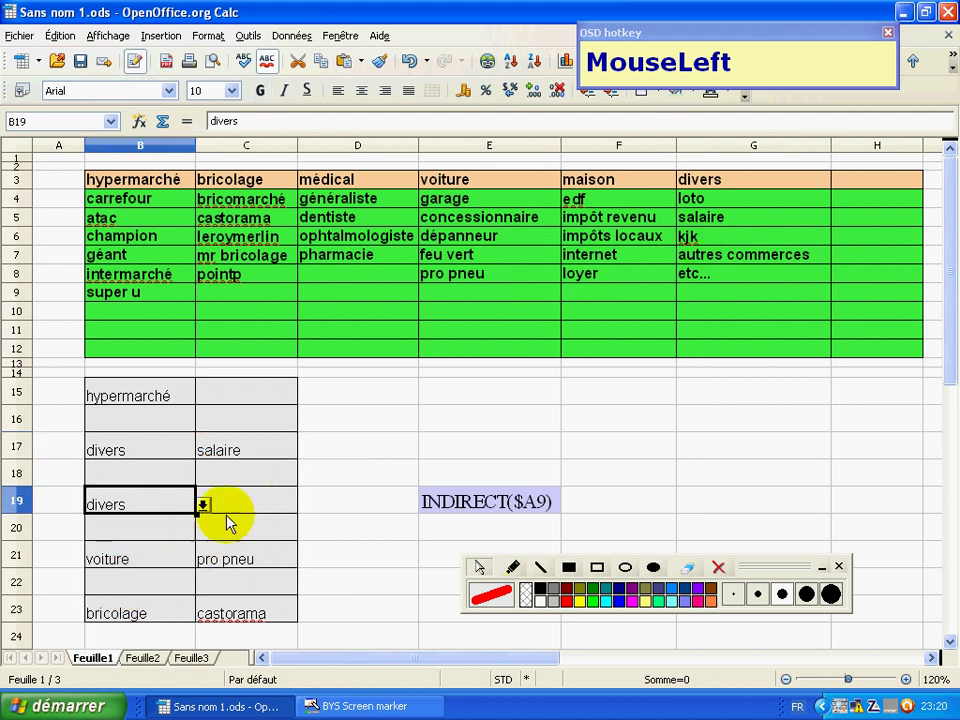
left_click(262, 506)
left_click(305, 505)
left_click(222, 520)
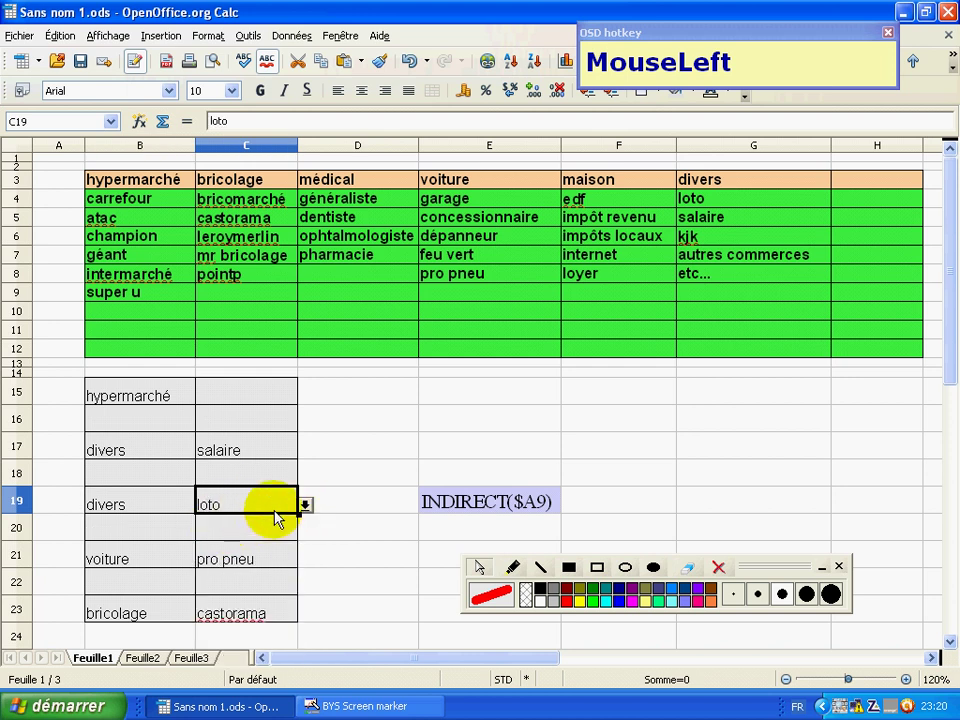
left_click(272, 475)
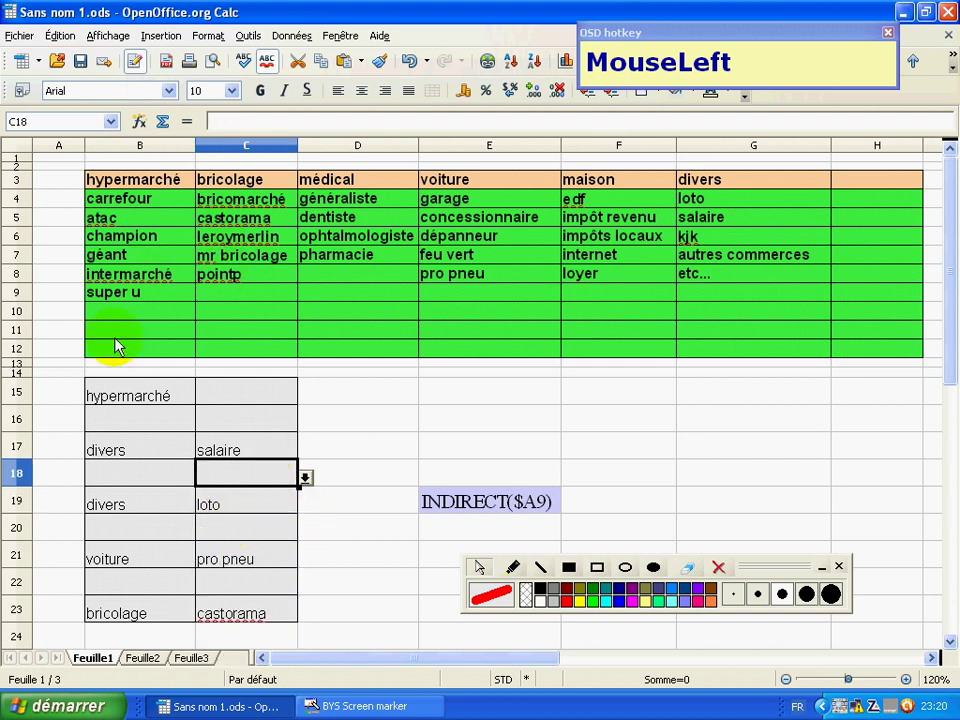
Enter casino in B10 as a further item of the hypermarché category
left_click(123, 308)
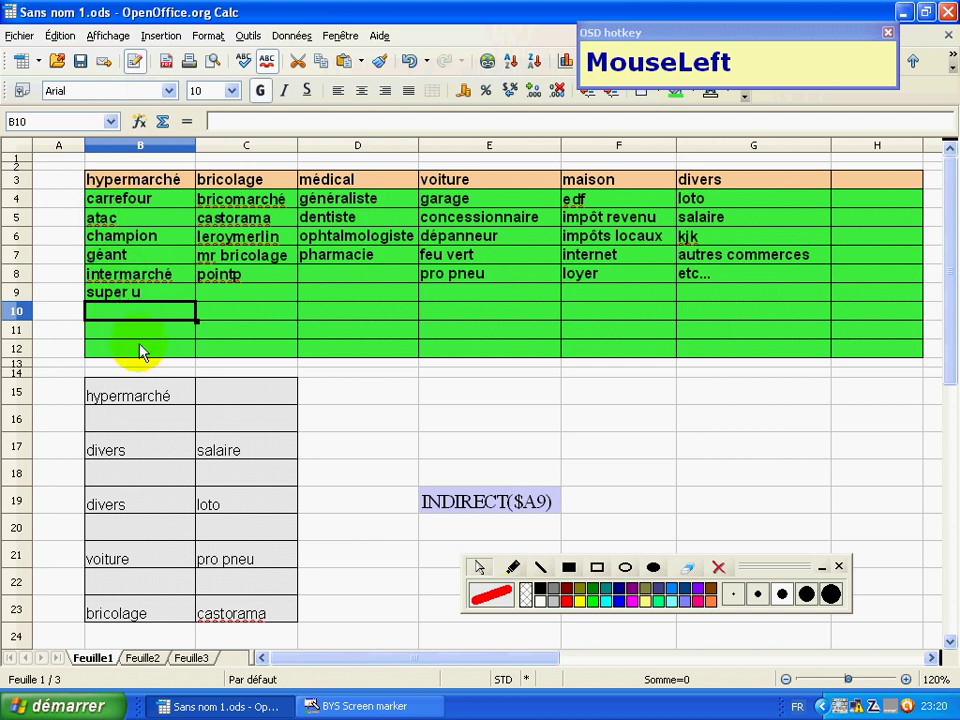
left_click_drag(127, 314, 127, 314)
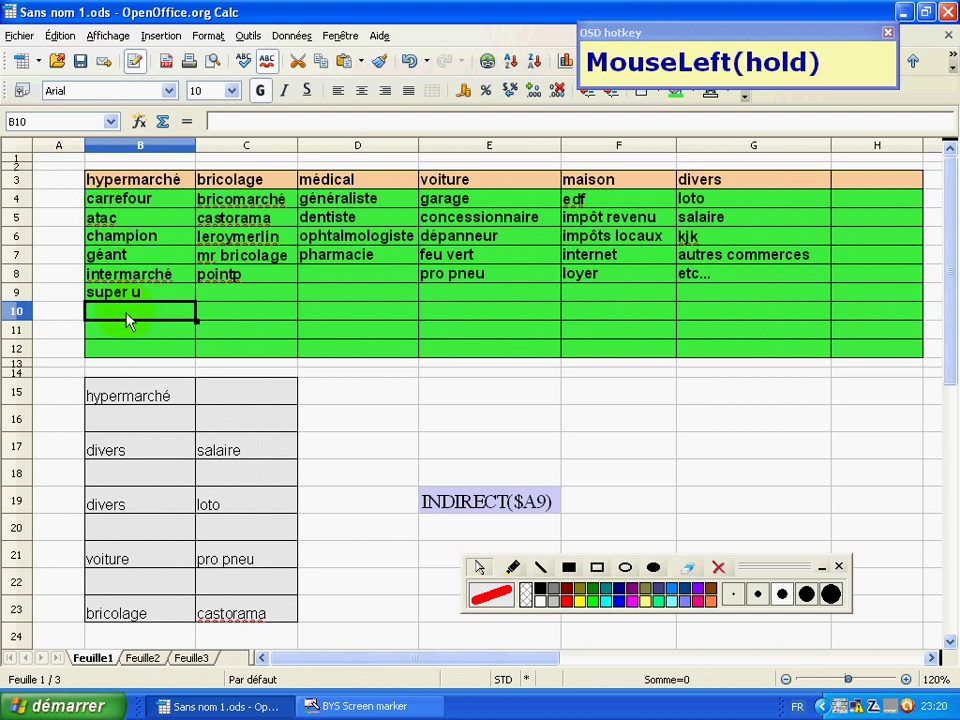
type("casino")
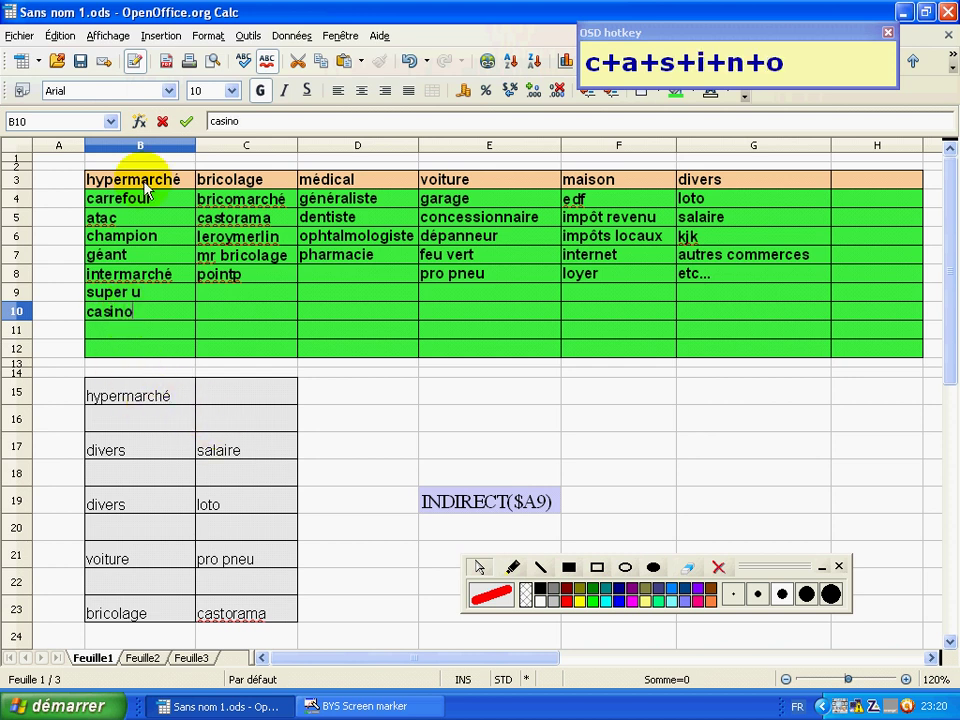
left_click(160, 393)
Choose casino in C15 from the drop-down list that depends on the hypermarché category in B15
left_click(253, 398)
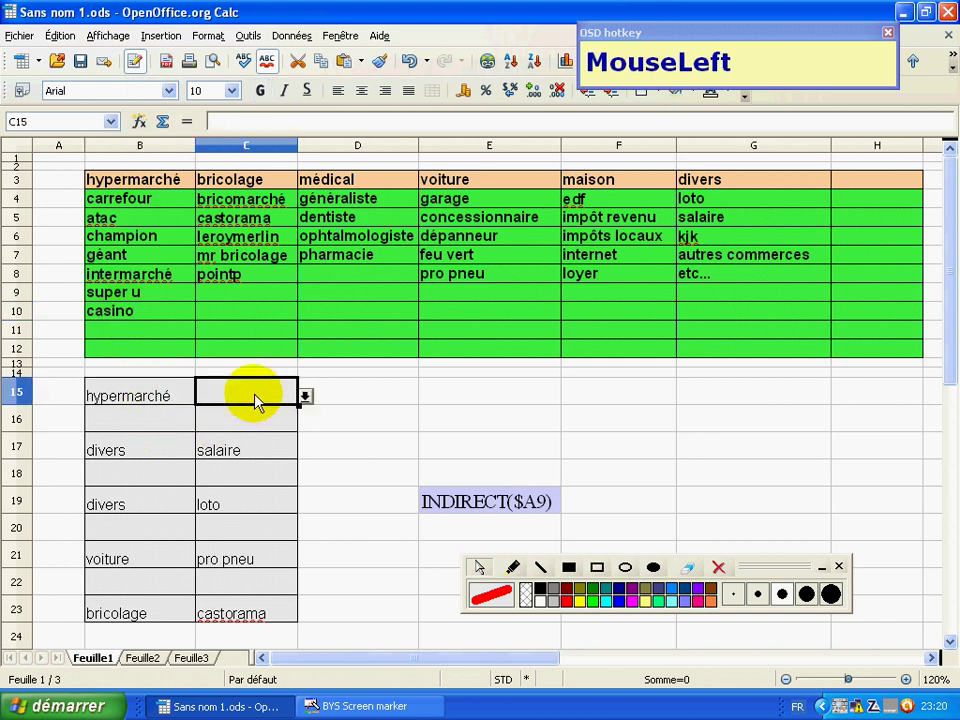
left_click(304, 397)
left_click(221, 490)
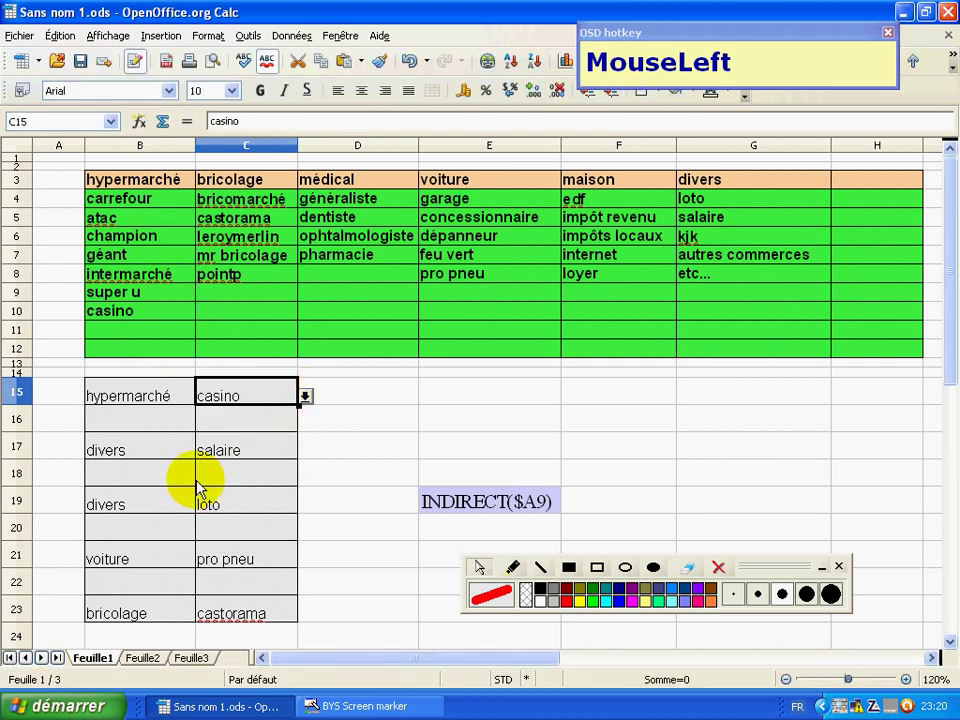
Choose hypermarché as the category in B16 and casino from its dependent drop-down list in C16
left_click(150, 422)
left_click(203, 423)
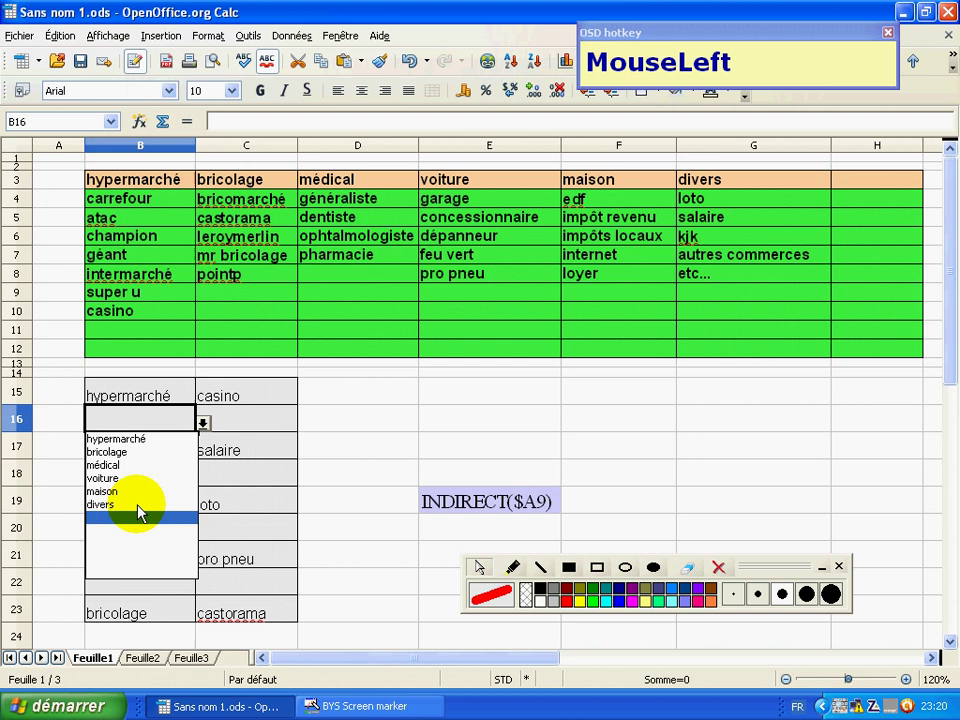
left_click(126, 440)
left_click(261, 425)
left_click(305, 424)
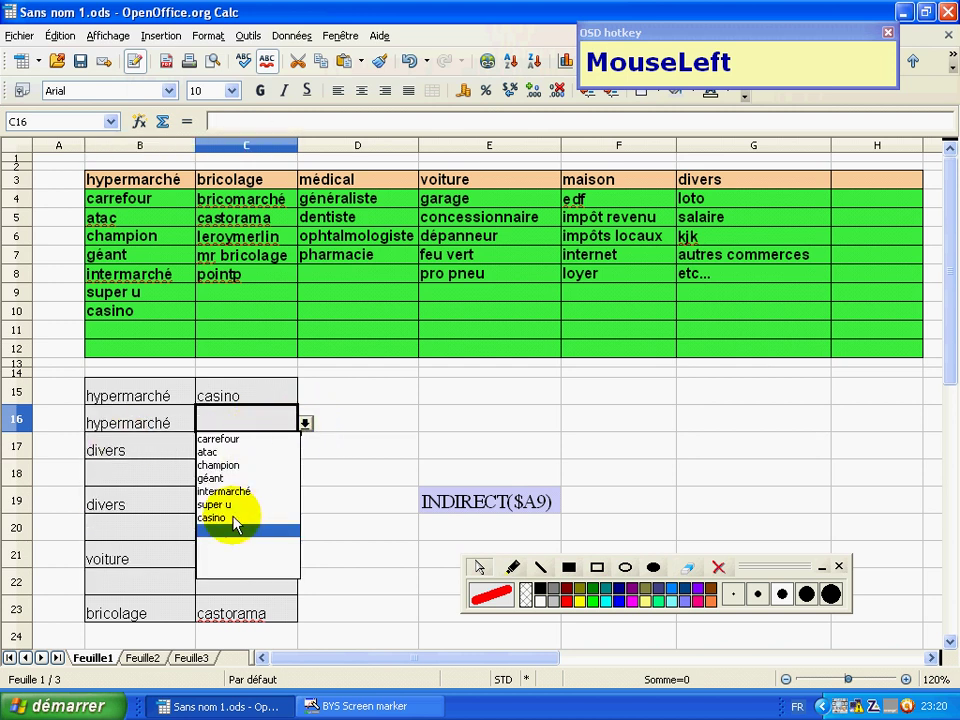
left_click(220, 519)
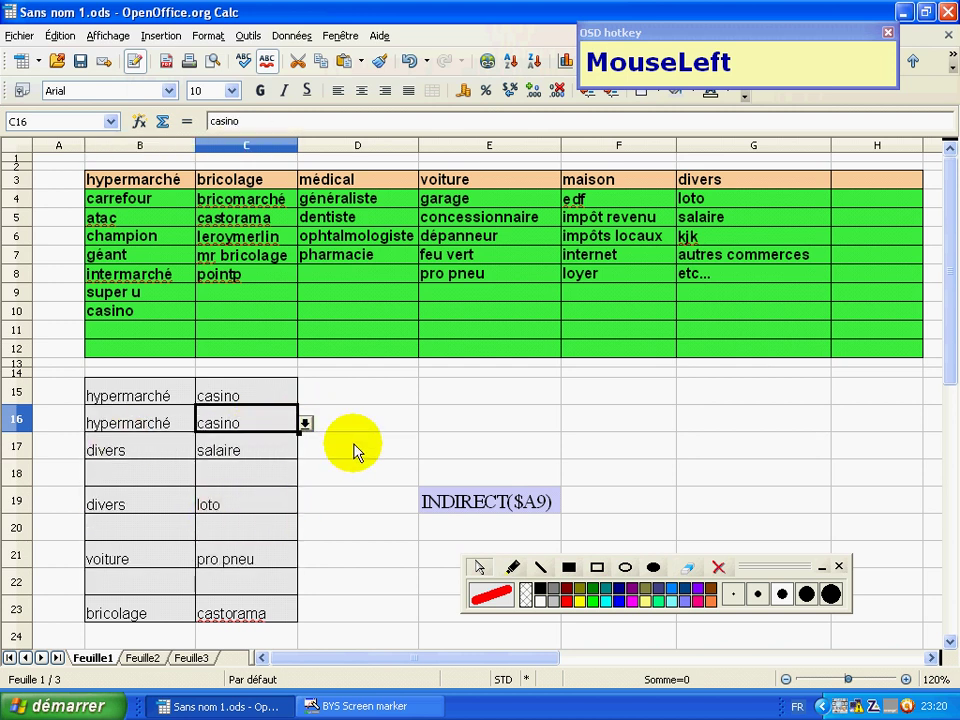
left_click(352, 447)
Show the title sheet Feuille3 and close the floating screen-marker palette
left_click(189, 659)
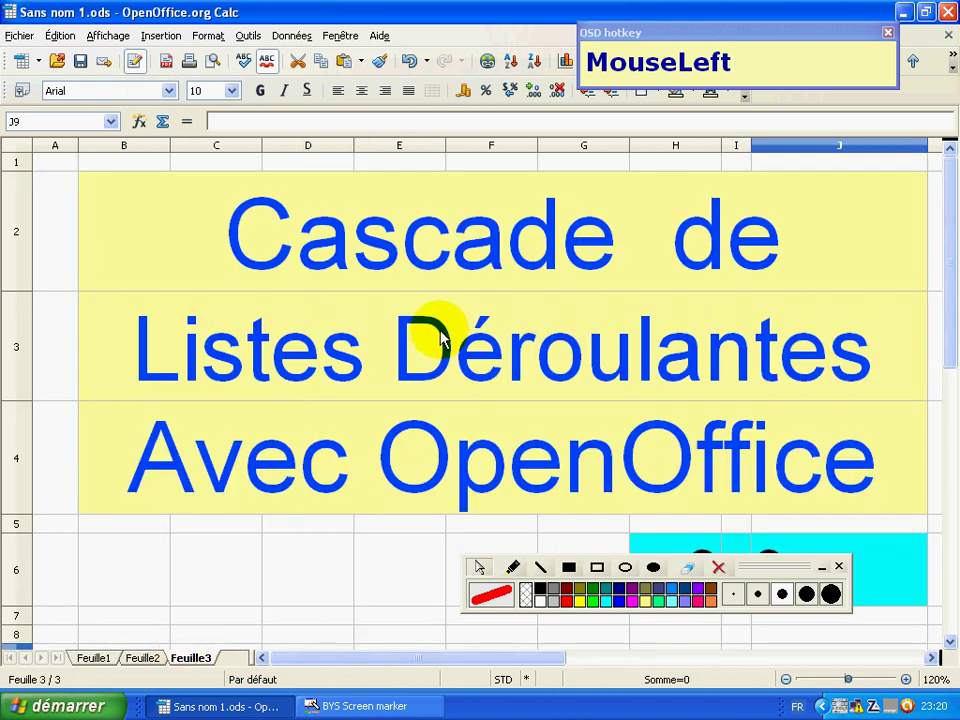
left_click(839, 568)
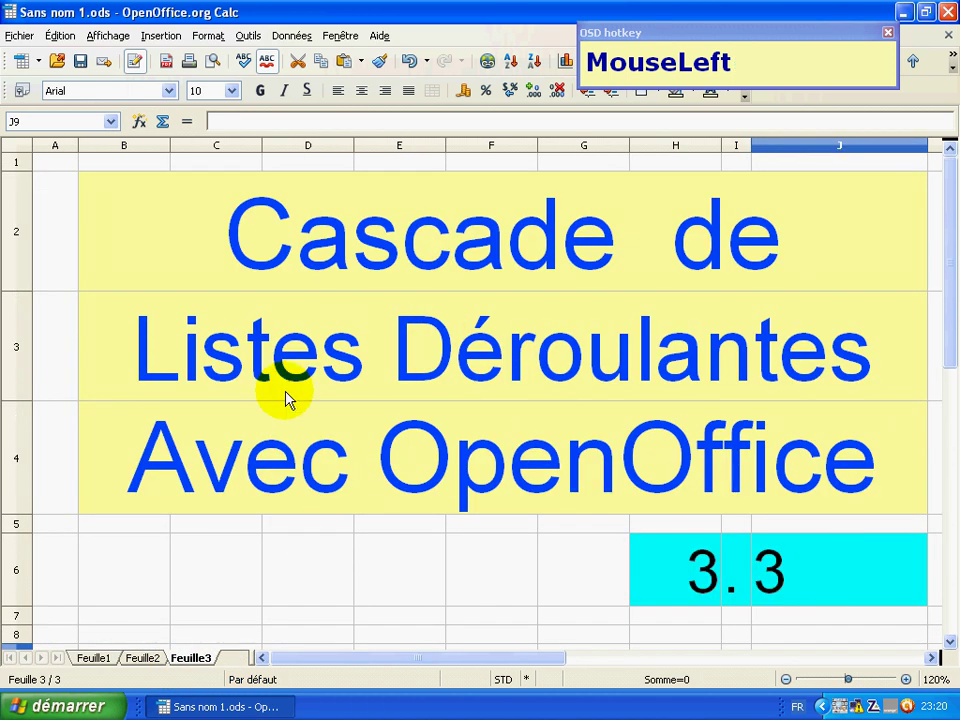